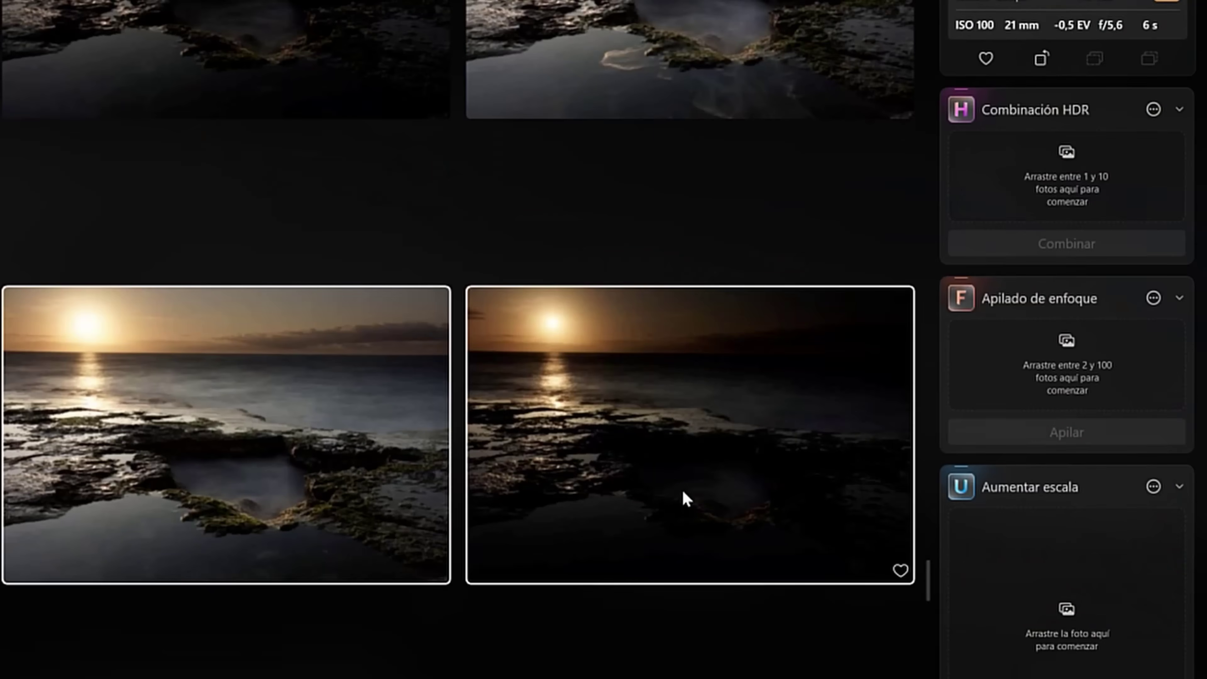
# Compare the seascape with and without Sin ruido noise reduction using its eye toggle.
pyautogui.moveTo(687, 499); pyautogui.dragTo(1067, 176)
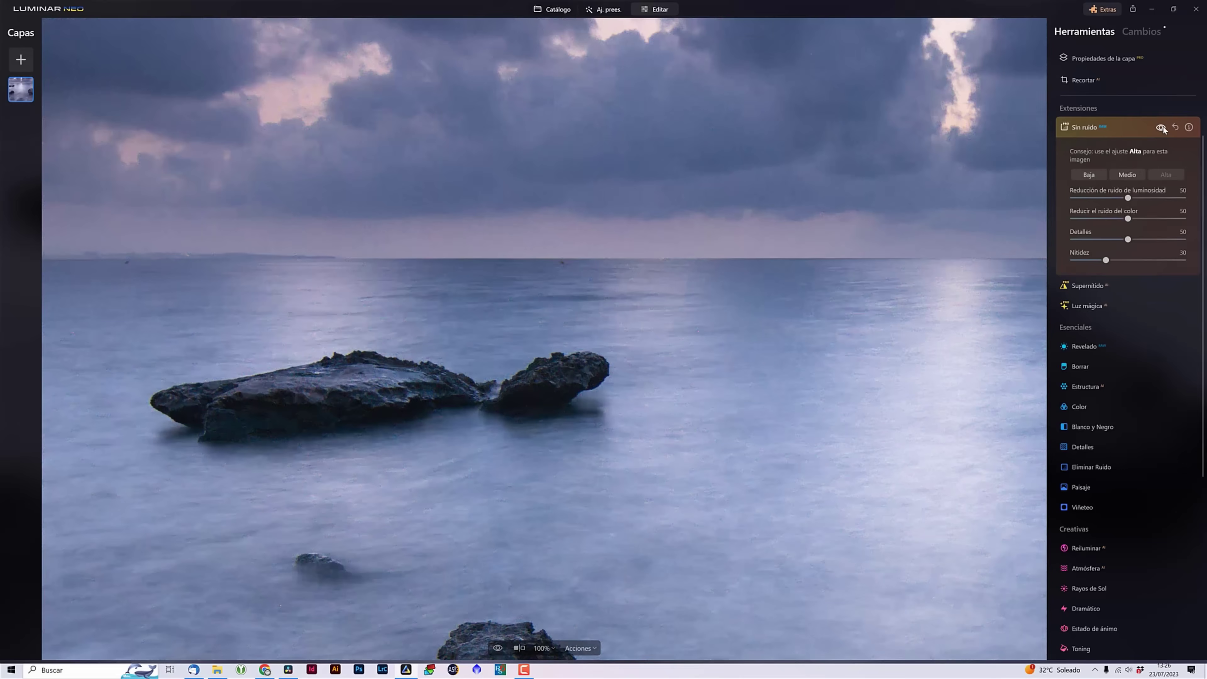
pyautogui.click(1161, 127)
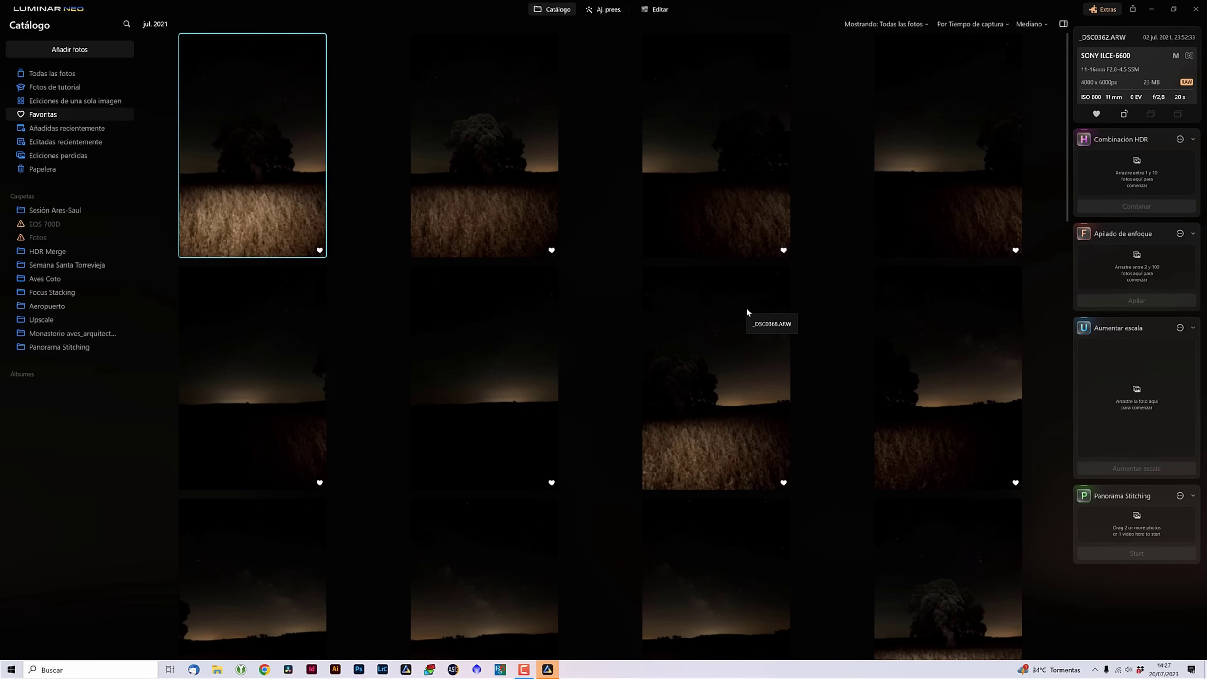
pyautogui.scroll(-3, 746, 308)
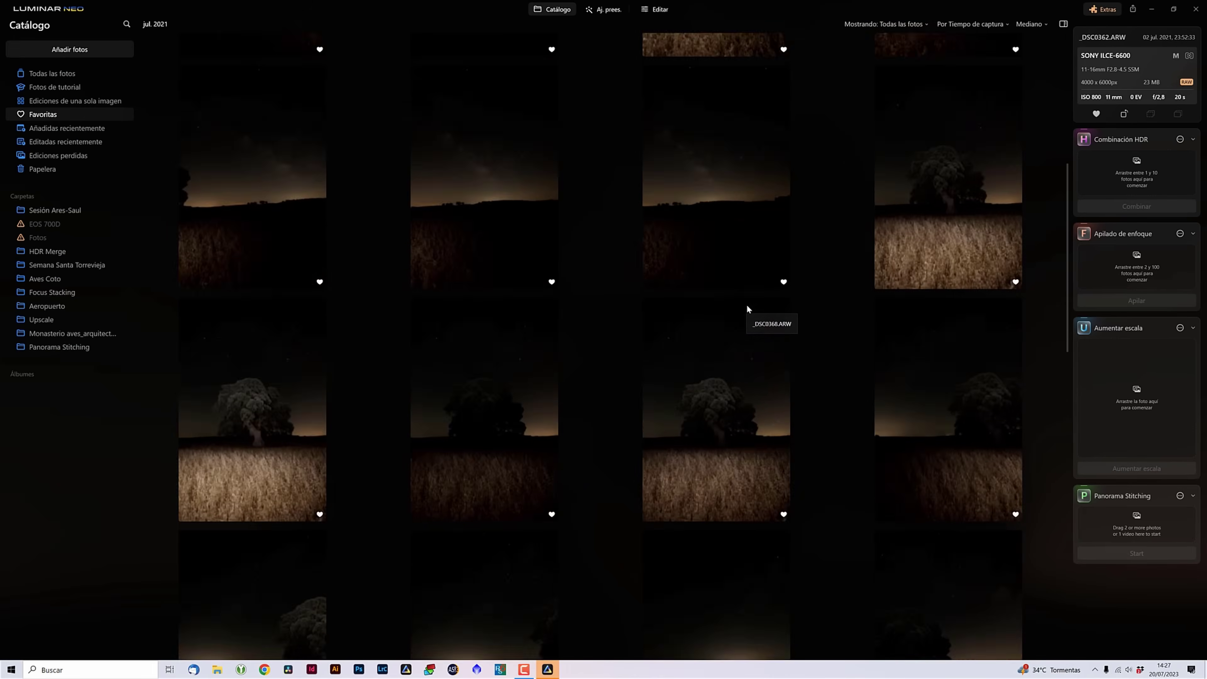
pyautogui.scroll(-3, 746, 304)
pyautogui.scroll(-3, 746, 304)
pyautogui.scroll(-3, 747, 308)
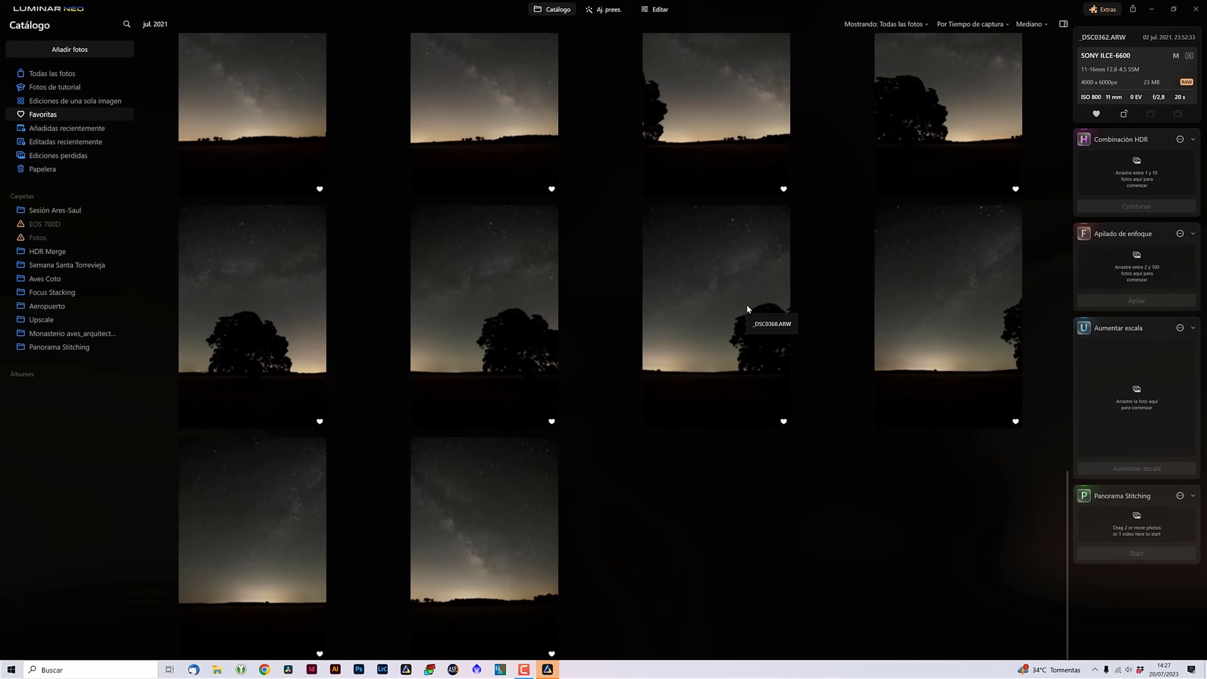
pyautogui.scroll(5, 714, 557)
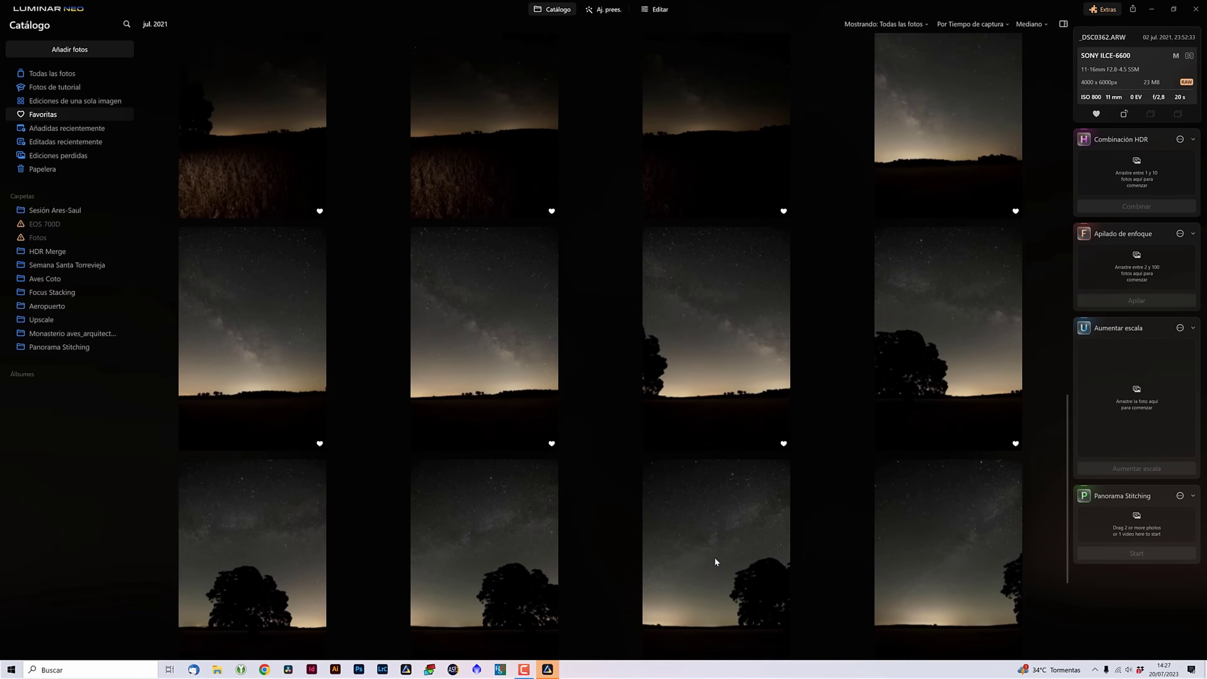
pyautogui.scroll(1, 711, 545)
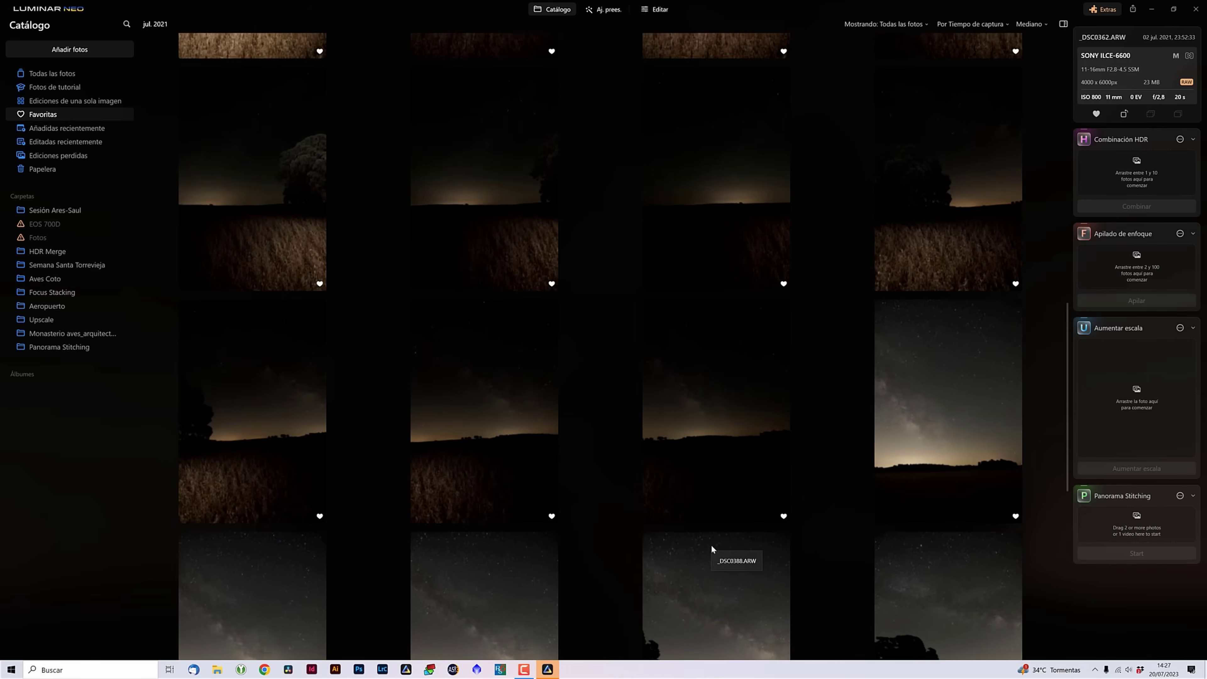
pyautogui.scroll(1, 711, 544)
pyautogui.scroll(1, 711, 544)
pyautogui.scroll(2, 711, 544)
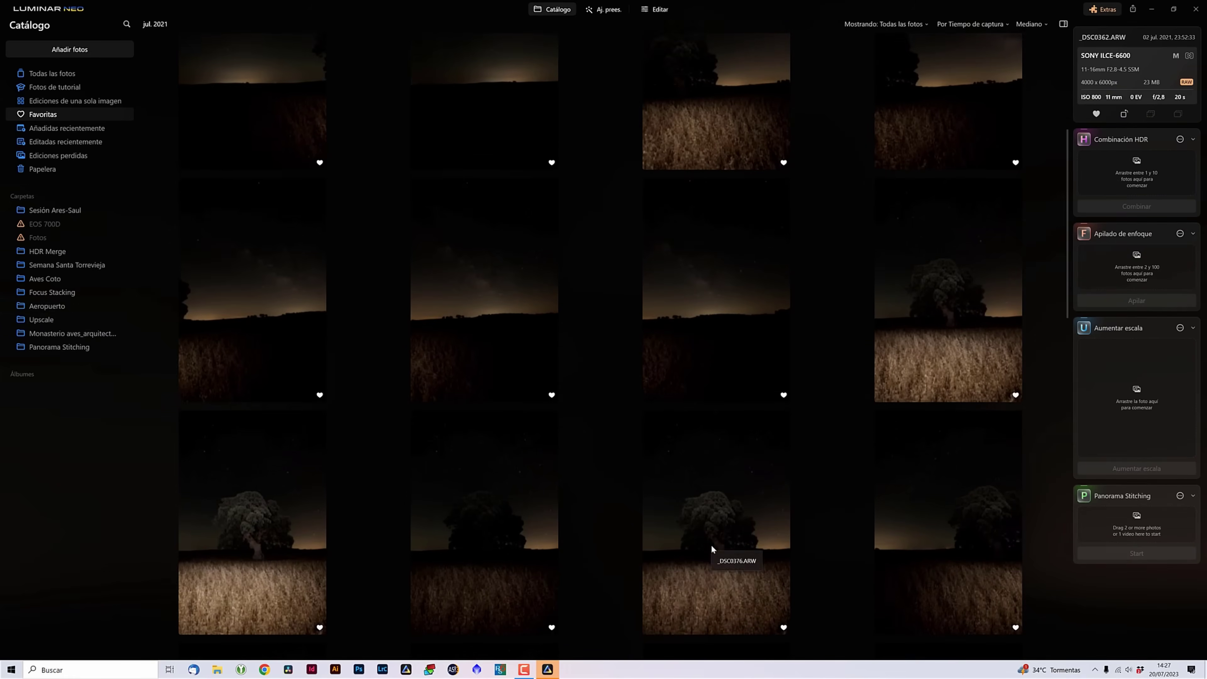
pyautogui.scroll(2, 712, 544)
pyautogui.scroll(2, 711, 545)
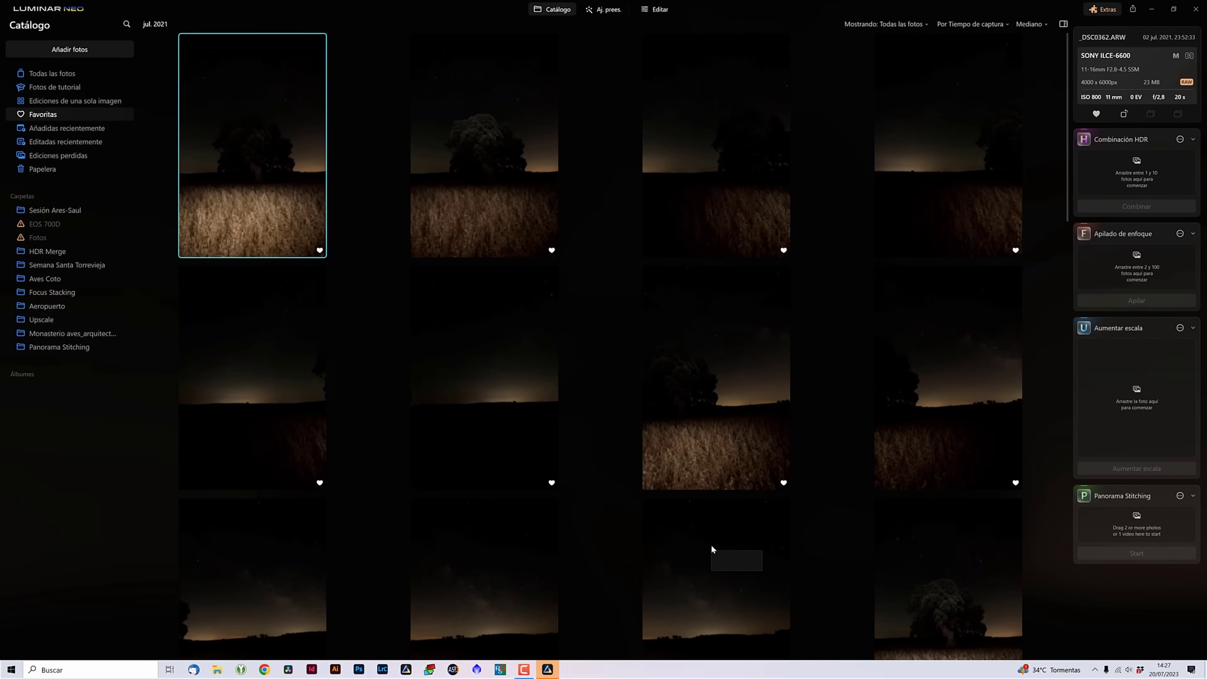
pyautogui.scroll(-2, 711, 544)
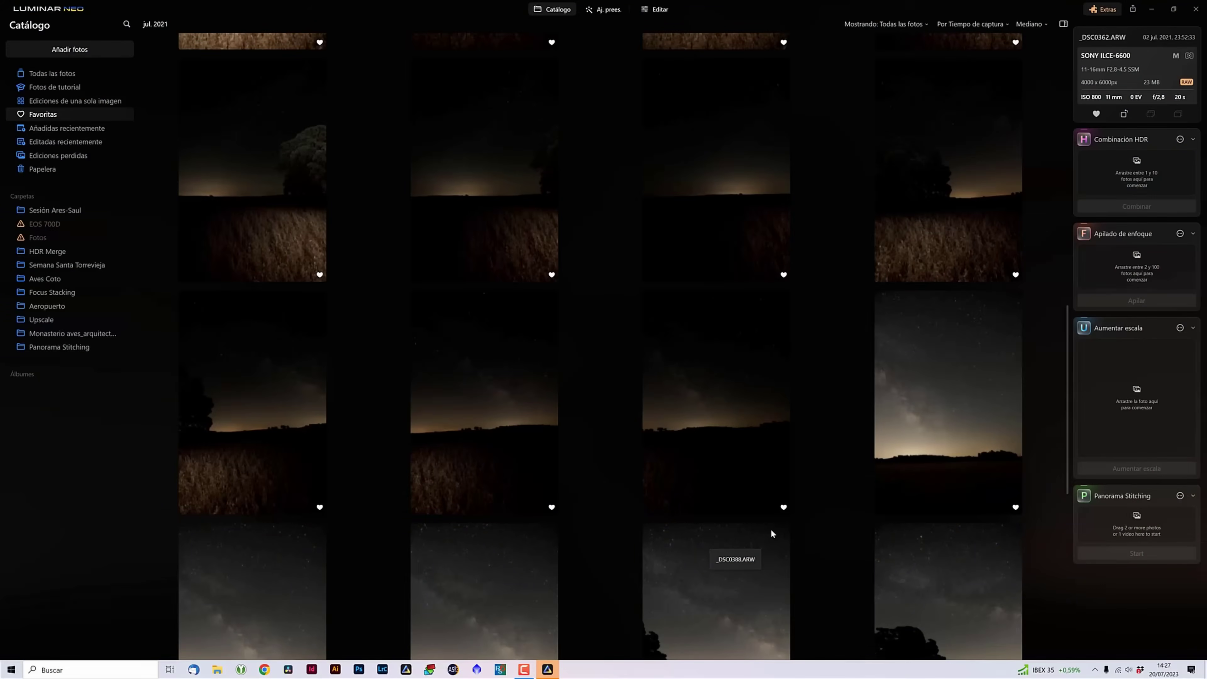
pyautogui.scroll(-3, 806, 552)
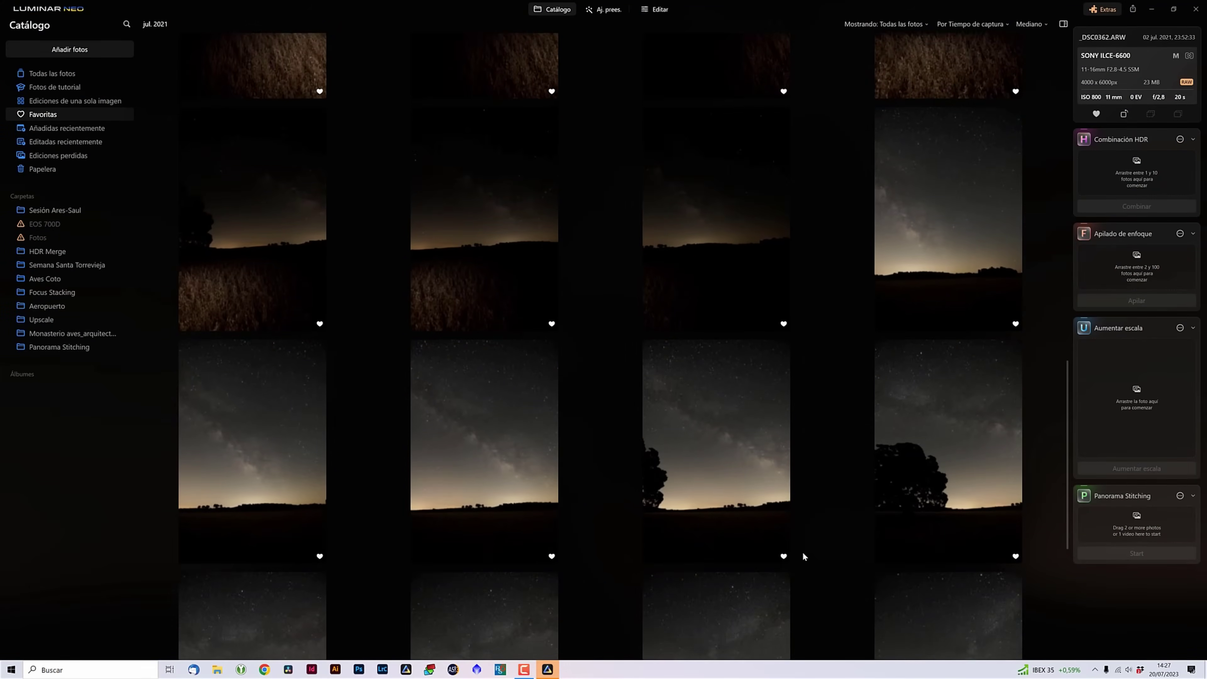
pyautogui.scroll(-1, 803, 552)
pyautogui.scroll(-1, 801, 552)
pyautogui.scroll(-1, 793, 562)
pyautogui.scroll(-1, 793, 561)
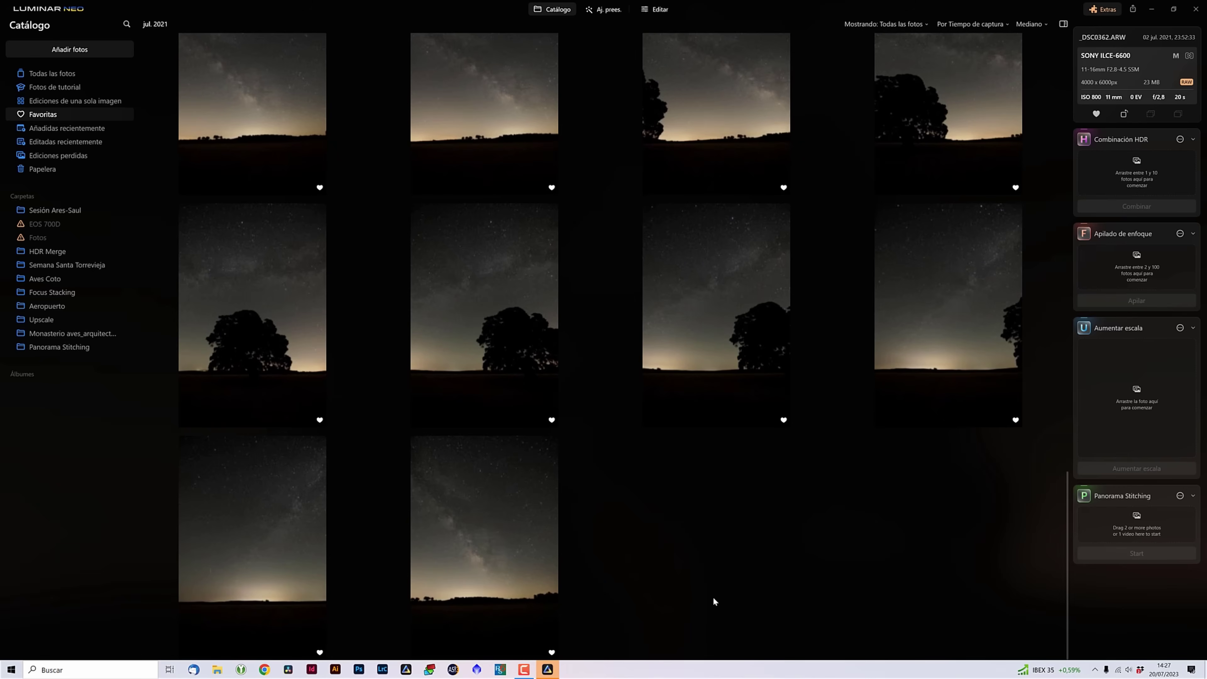
pyautogui.scroll(2, 669, 563)
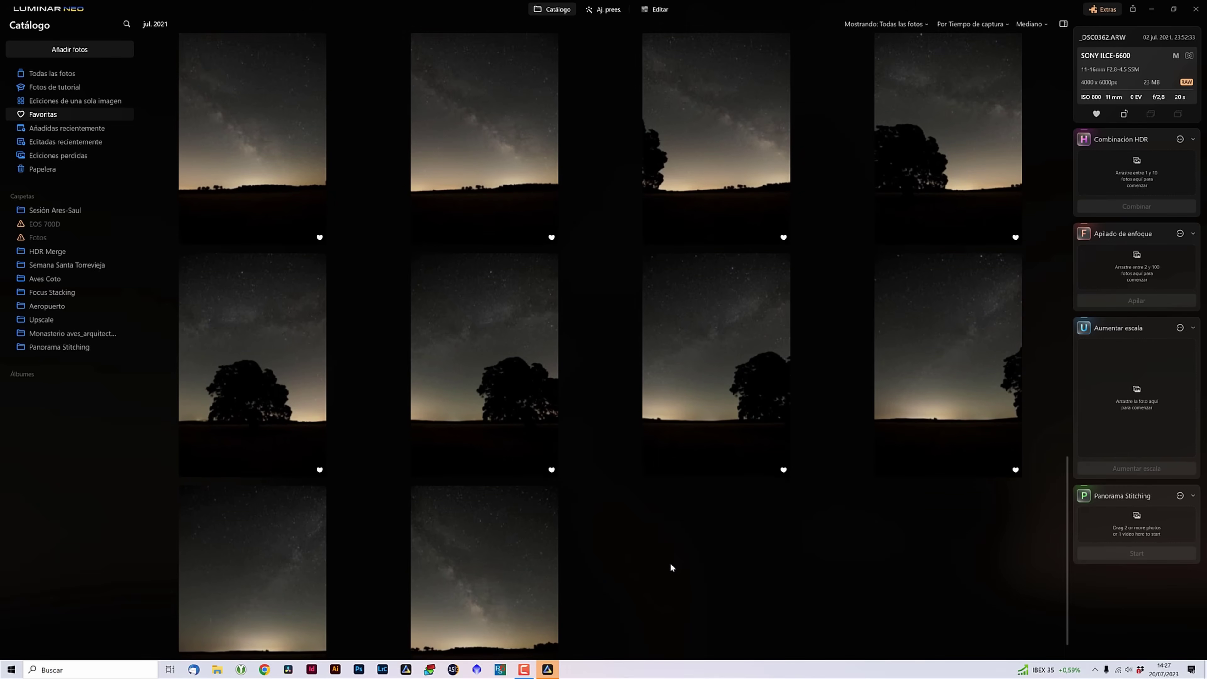
pyautogui.scroll(5, 670, 562)
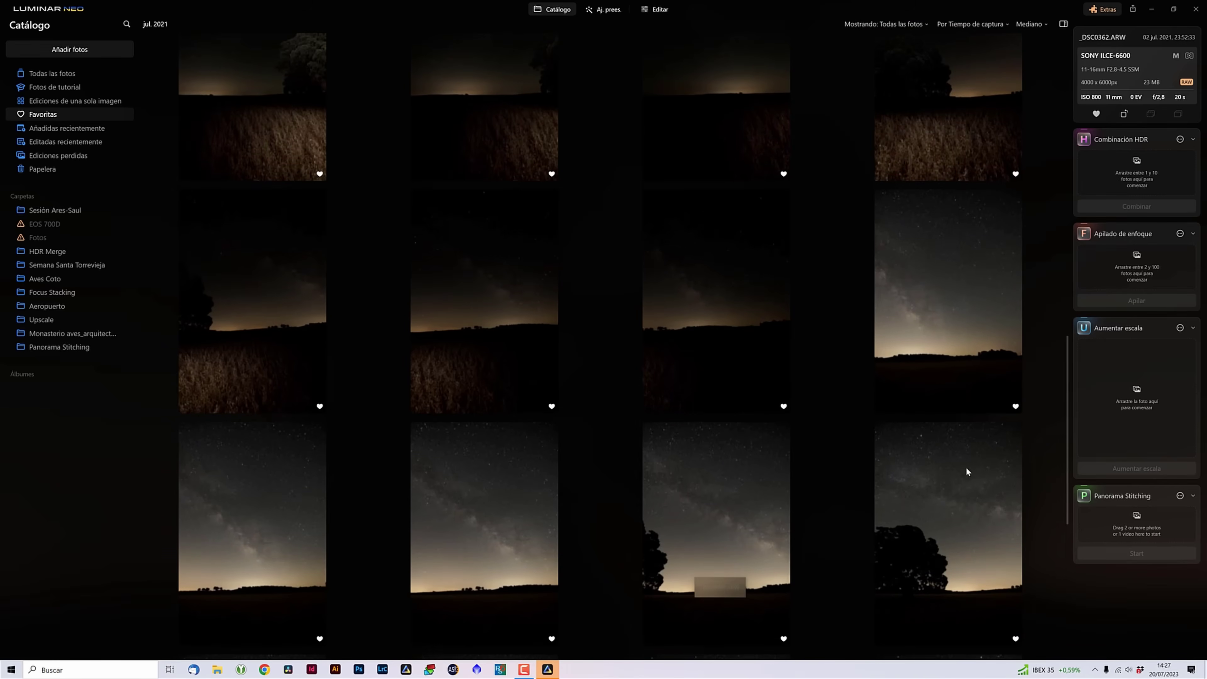
# Select the 11 Milky Way frames, starting from _DSC0385.
pyautogui.click(936, 293)
pyautogui.scroll(-3, 934, 304)
pyautogui.scroll(-3, 918, 350)
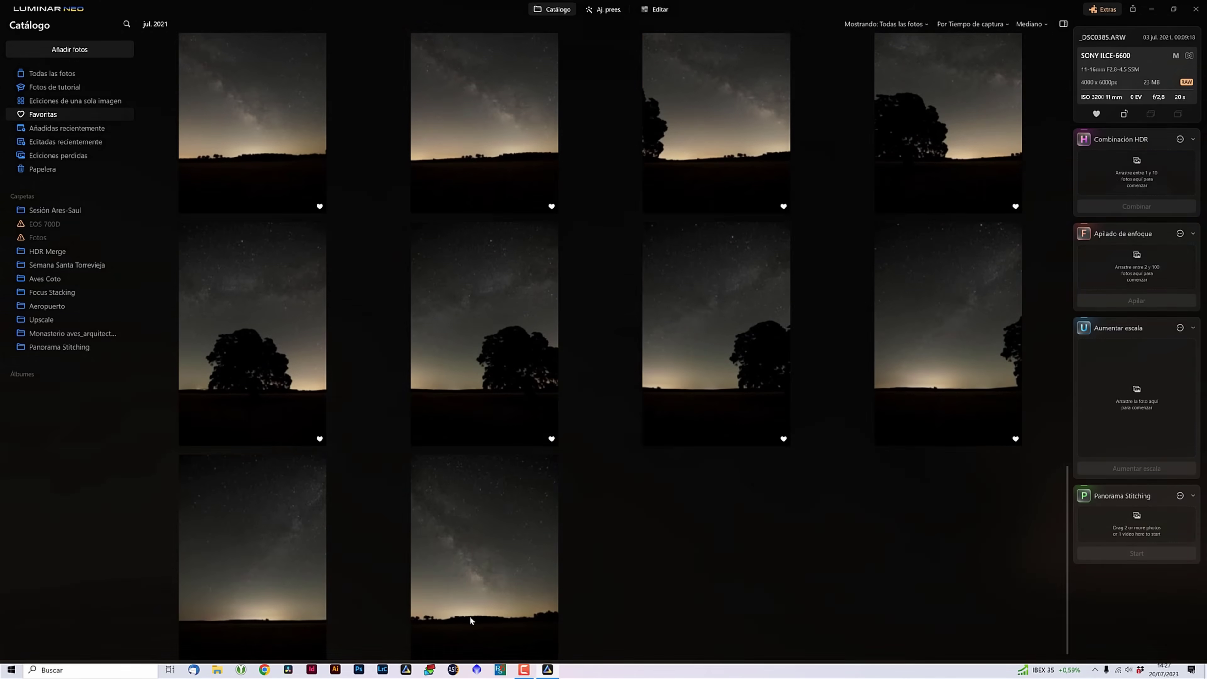
pyautogui.keyDown('shift'); pyautogui.click(471, 620); pyautogui.keyUp('shift')
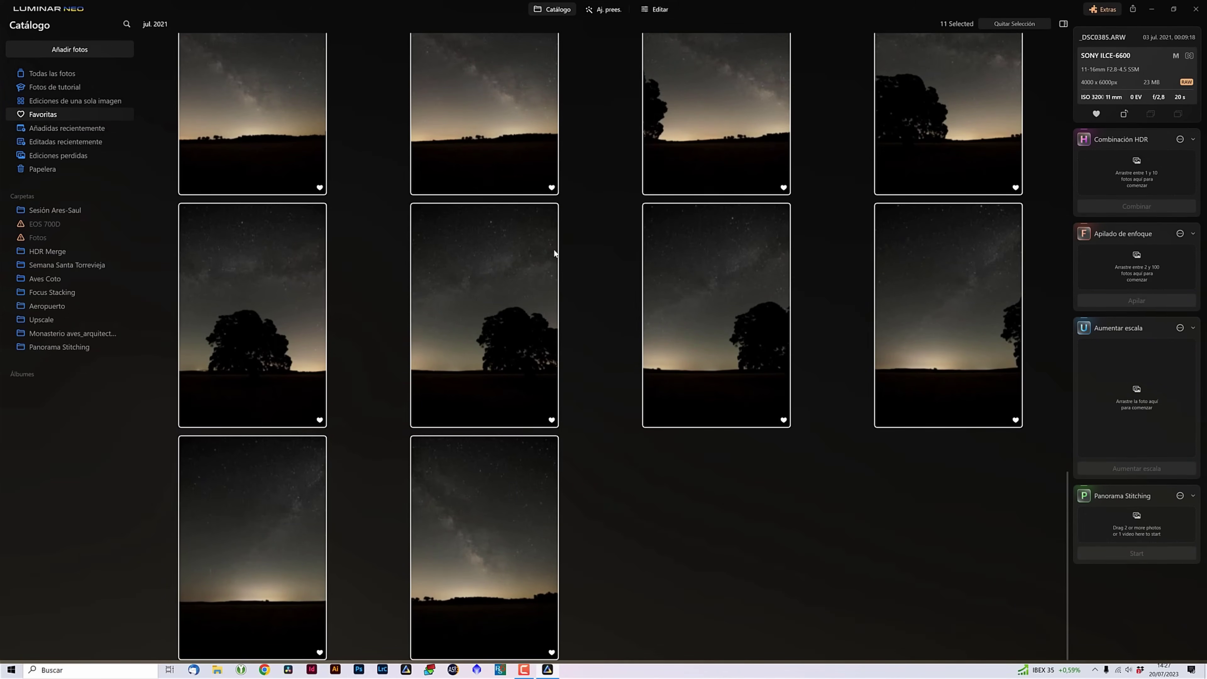
# Select the 23 wheat-field frames instead, starting from _DSC0362.
pyautogui.scroll(5, 703, 385)
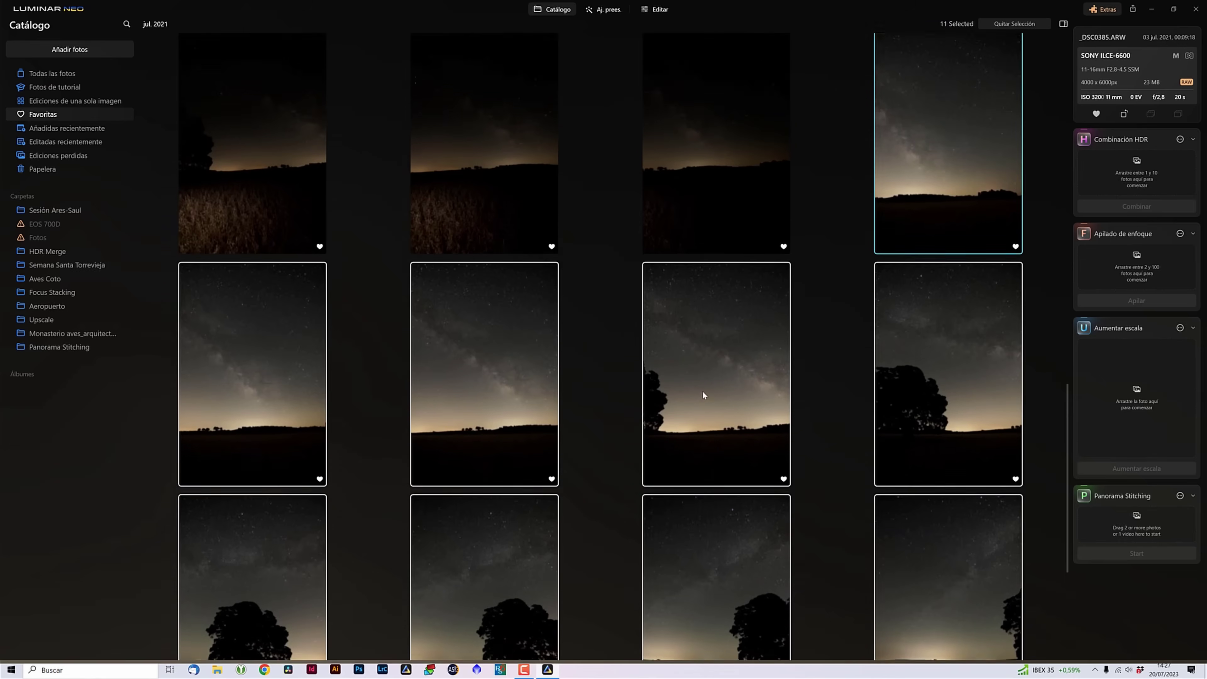
pyautogui.scroll(4, 708, 405)
pyautogui.scroll(5, 710, 407)
pyautogui.scroll(5, 713, 409)
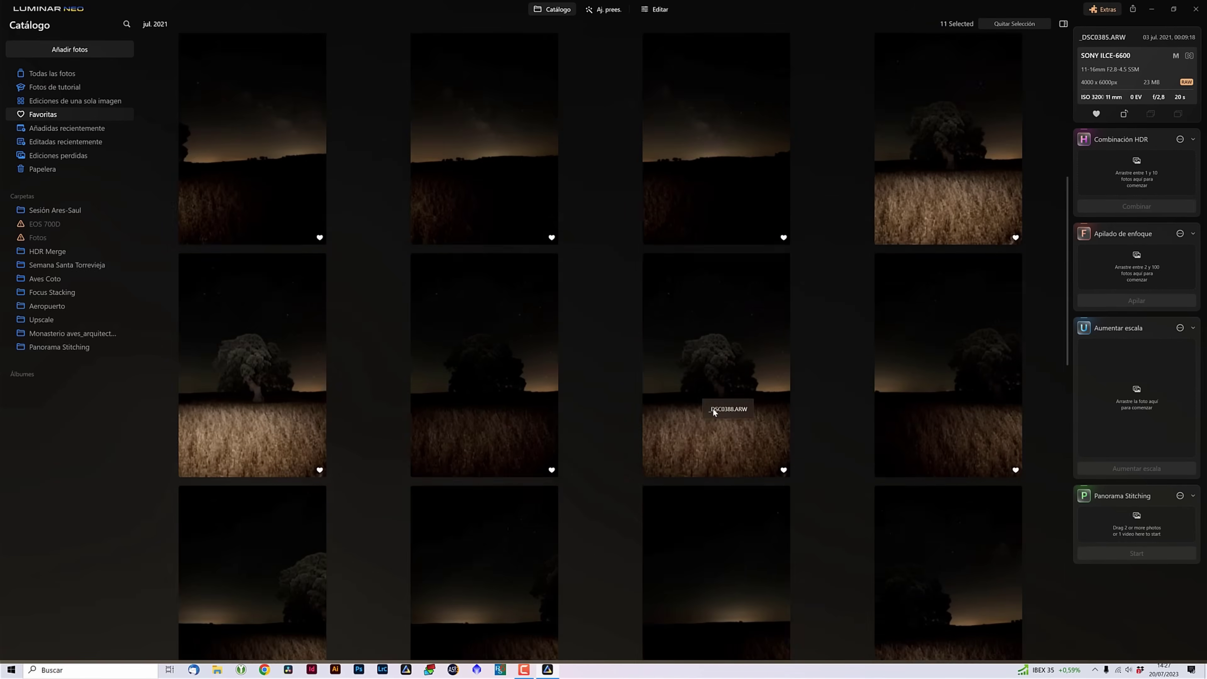
pyautogui.scroll(5, 714, 413)
pyautogui.scroll(4, 715, 413)
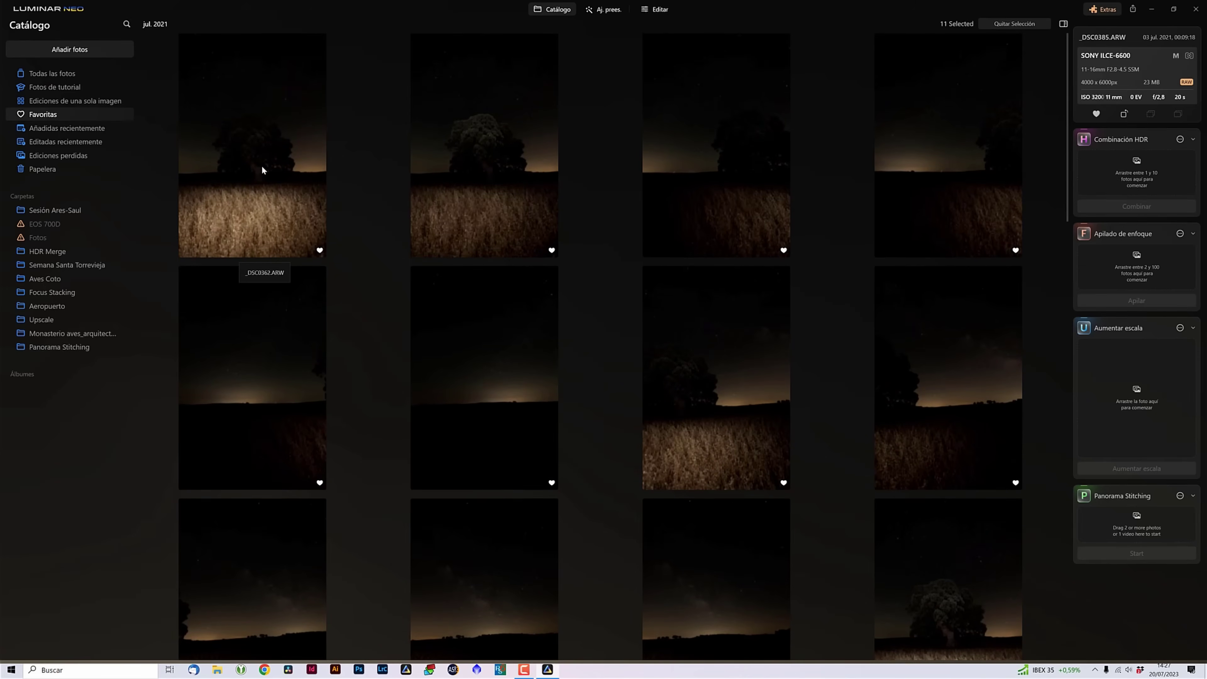
pyautogui.click(252, 182)
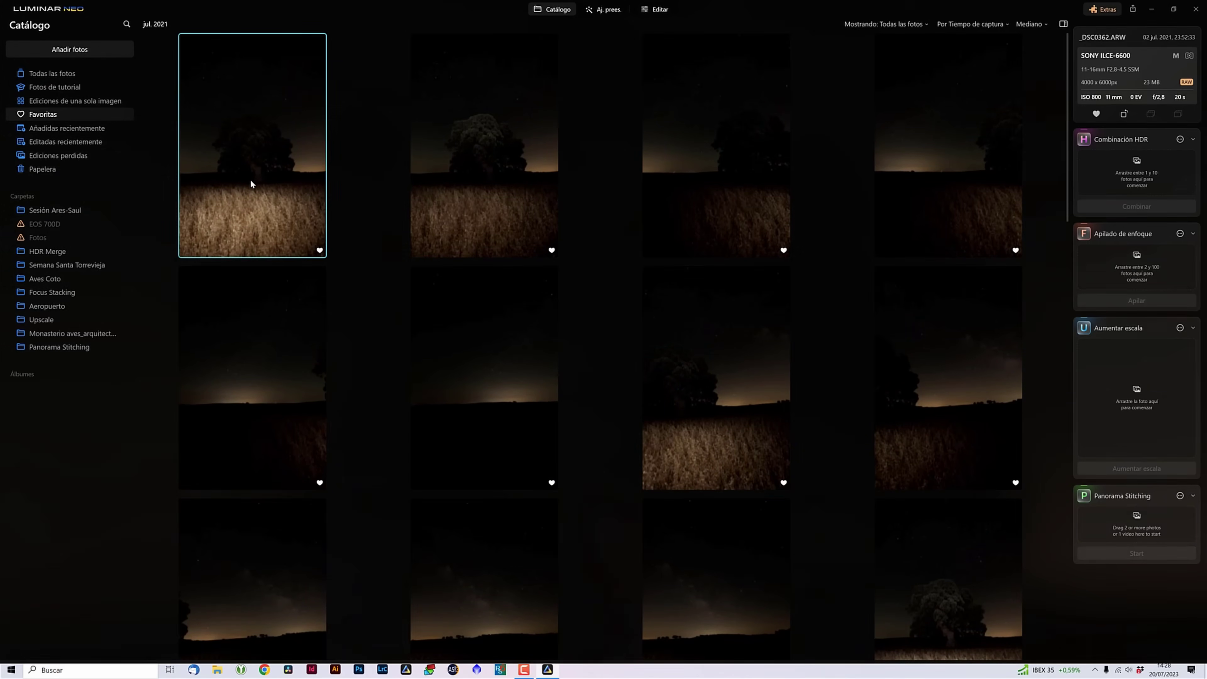
pyautogui.scroll(-5, 539, 300)
pyautogui.scroll(-5, 539, 300)
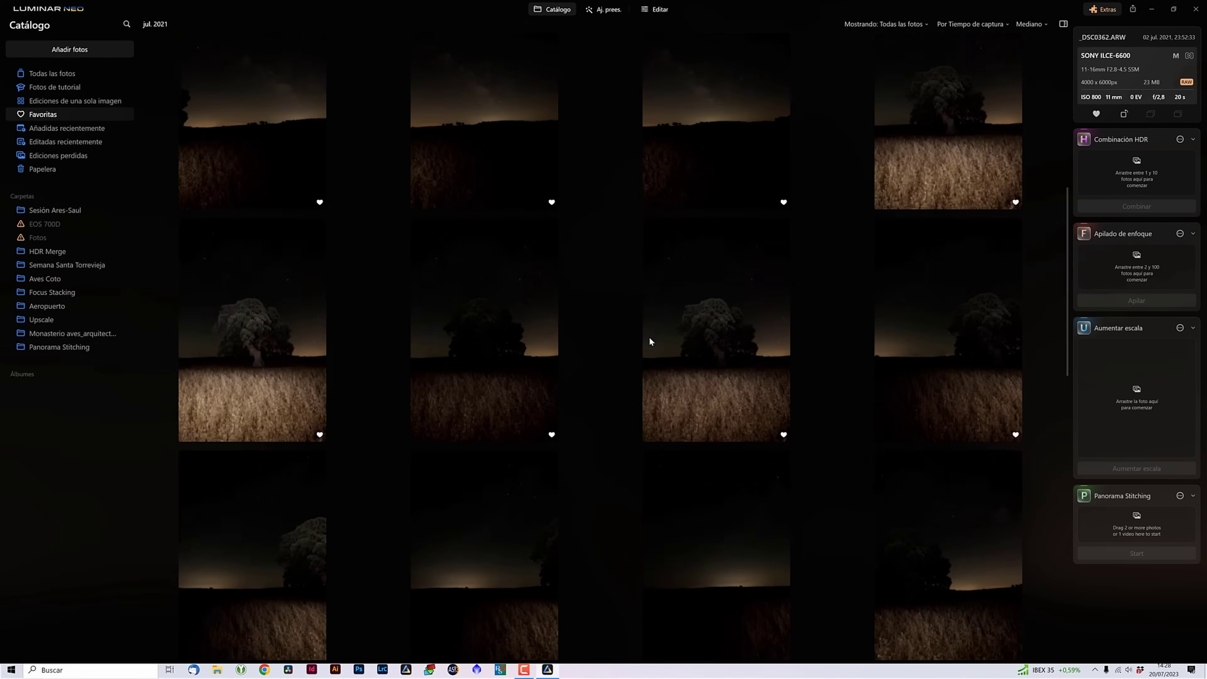
pyautogui.keyDown('shift'); pyautogui.click(711, 486); pyautogui.keyUp('shift')
pyautogui.scroll(-5, 711, 484)
pyautogui.scroll(-3, 585, 485)
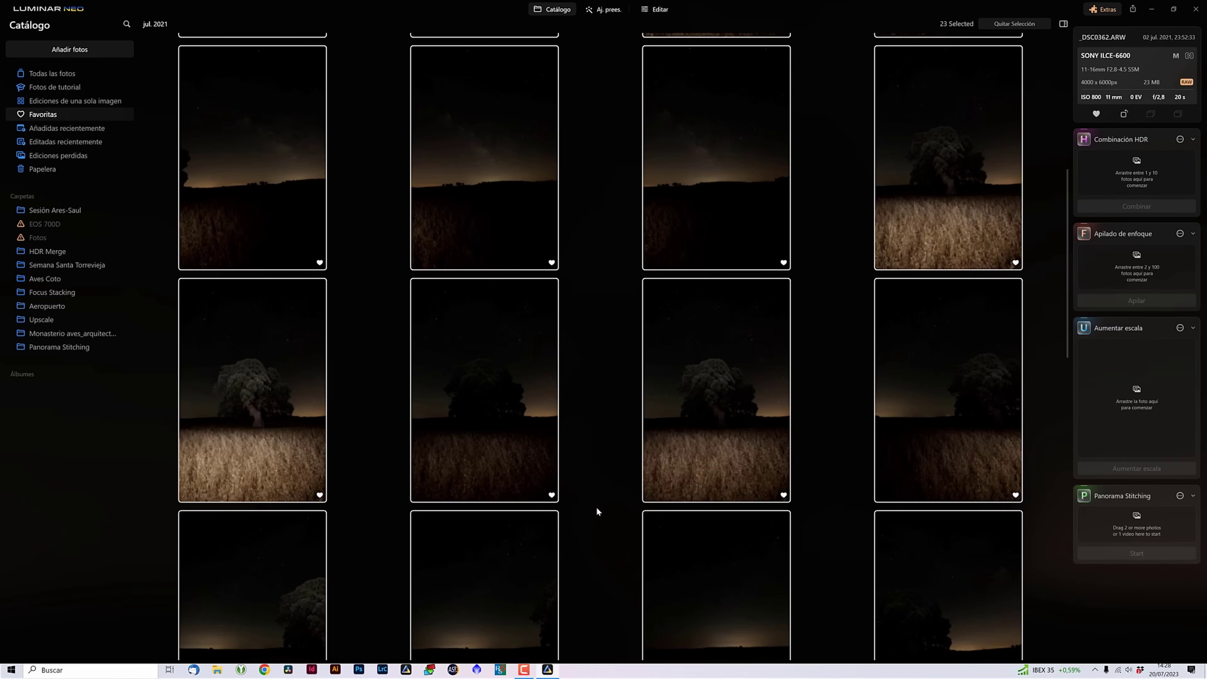
# Reselect the range of 11 Milky Way frames, replacing the wheat-field selection.
pyautogui.scroll(-1, 597, 511)
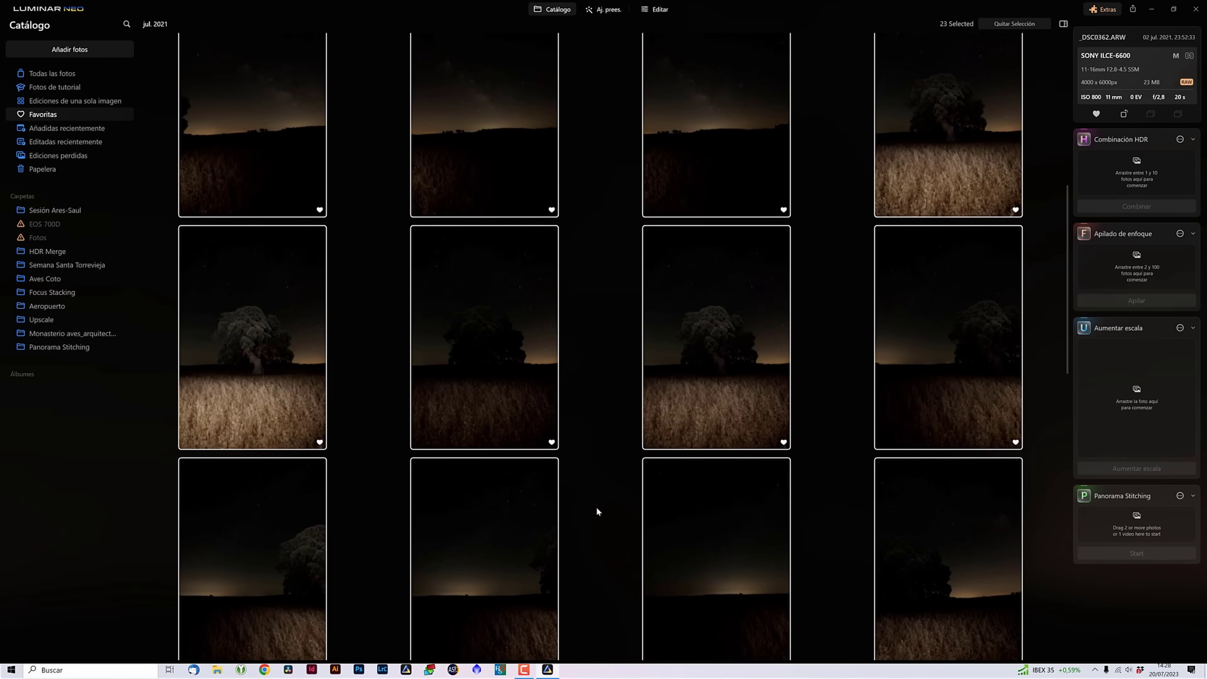
pyautogui.scroll(-2, 597, 510)
pyautogui.scroll(-4, 597, 510)
pyautogui.scroll(-2, 597, 510)
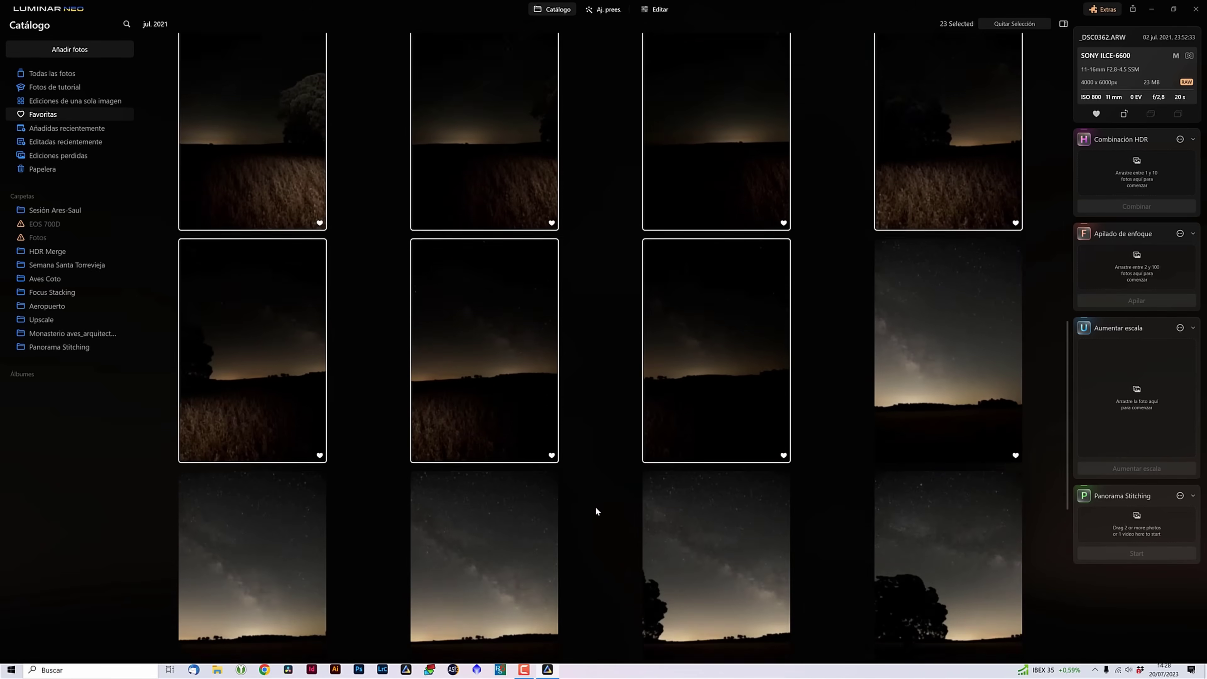
pyautogui.scroll(-2, 597, 510)
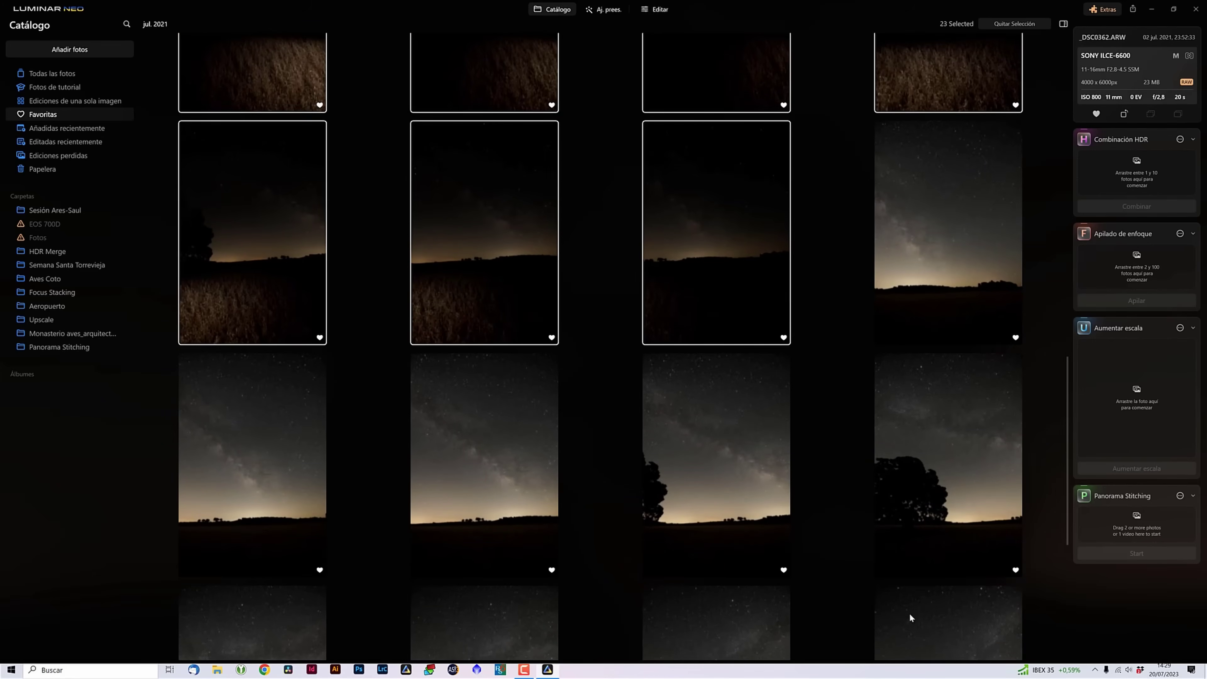
pyautogui.click(968, 238)
pyautogui.scroll(-3, 953, 361)
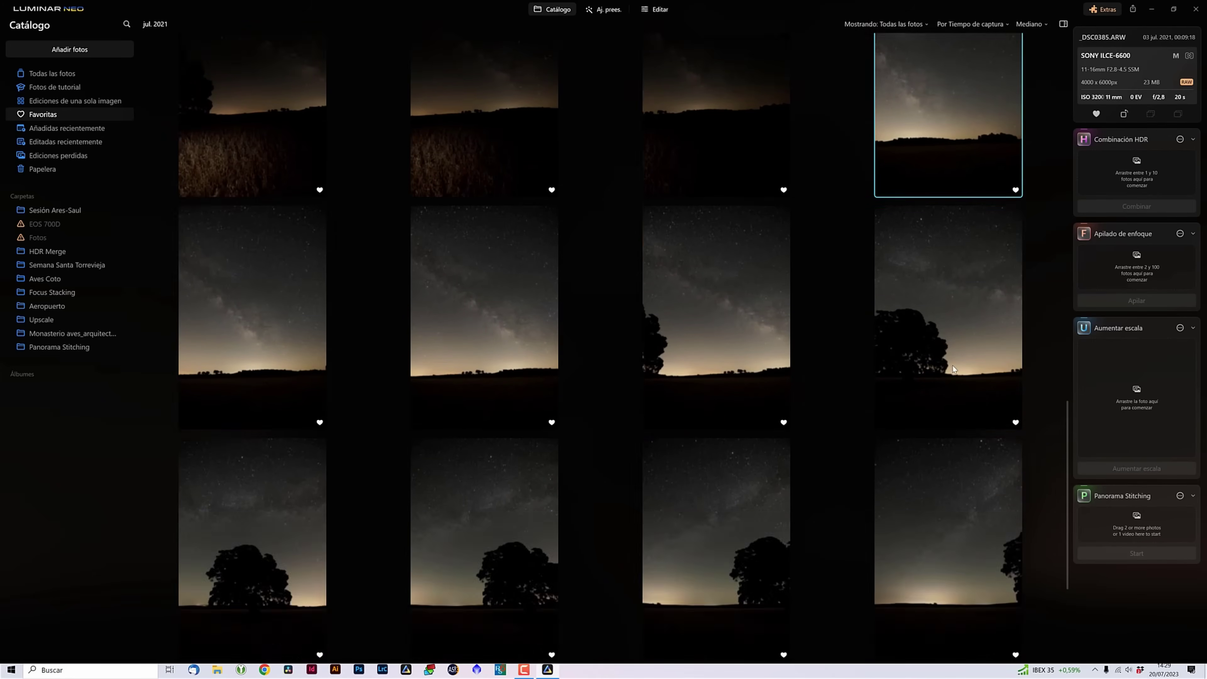
pyautogui.scroll(-3, 947, 385)
pyautogui.keyDown('shift'); pyautogui.click(503, 514); pyautogui.keyUp('shift')
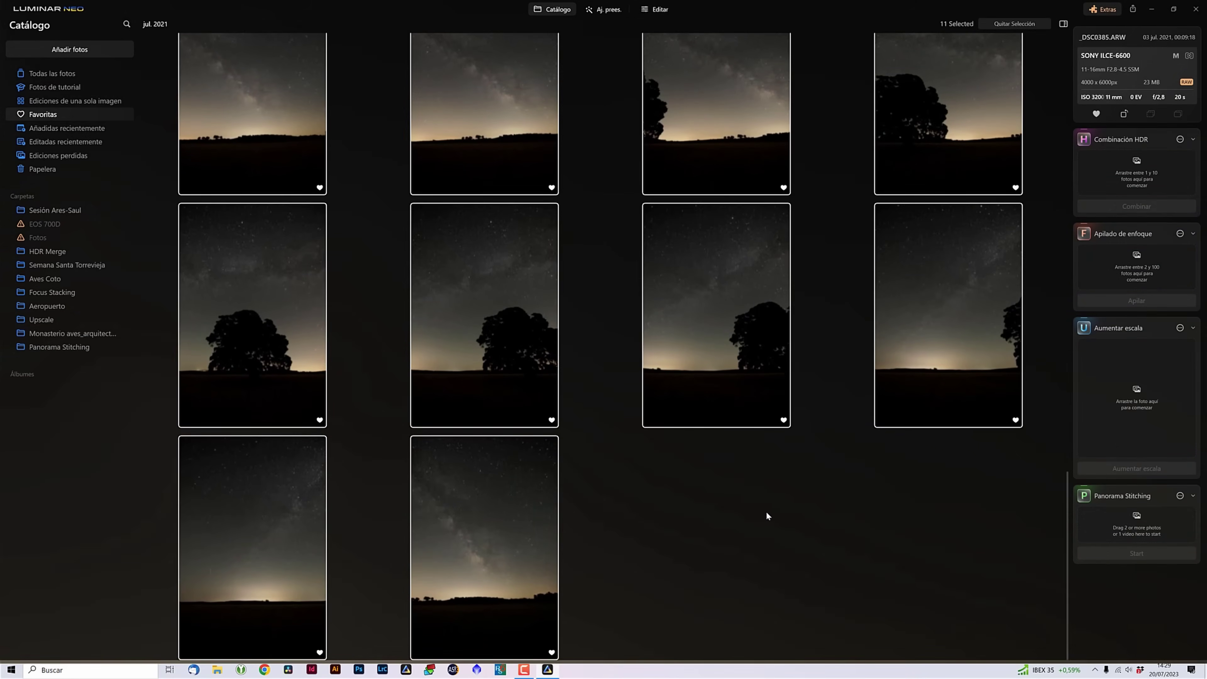
pyautogui.scroll(4, 767, 514)
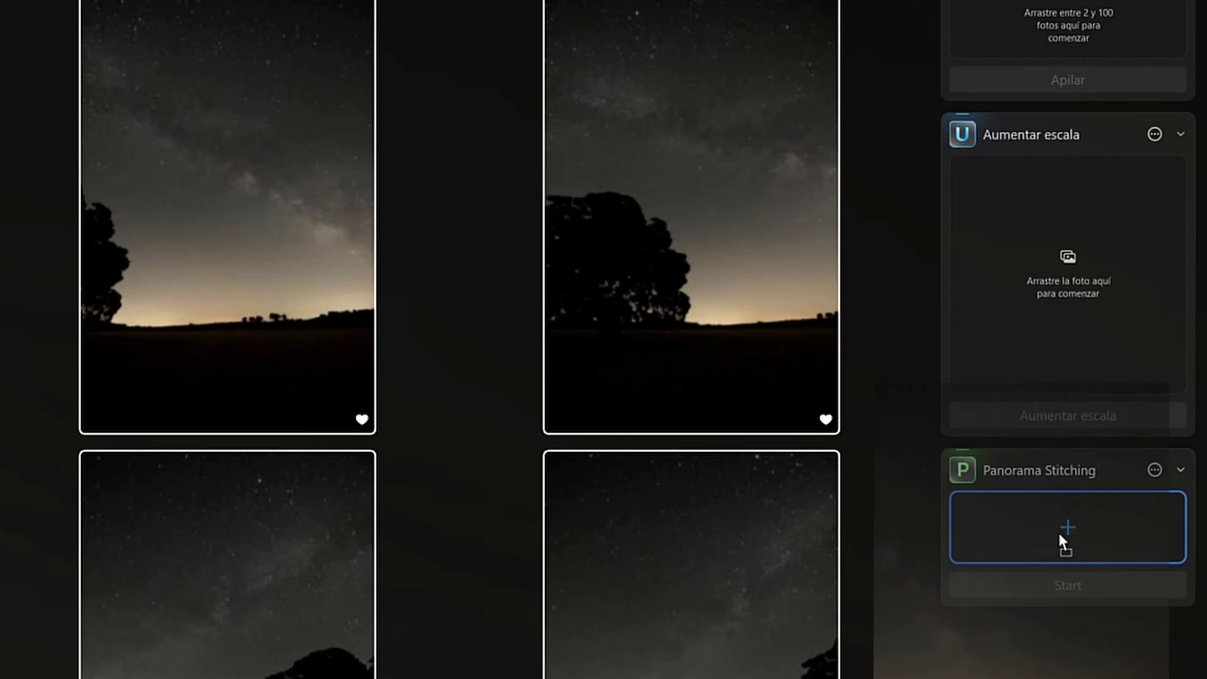
# Stitch the 11 Milky Way frames in Panorama Stitching, leaving the Ajustes settings unchanged.
pyautogui.moveTo(968, 100); pyautogui.dragTo(1135, 527)
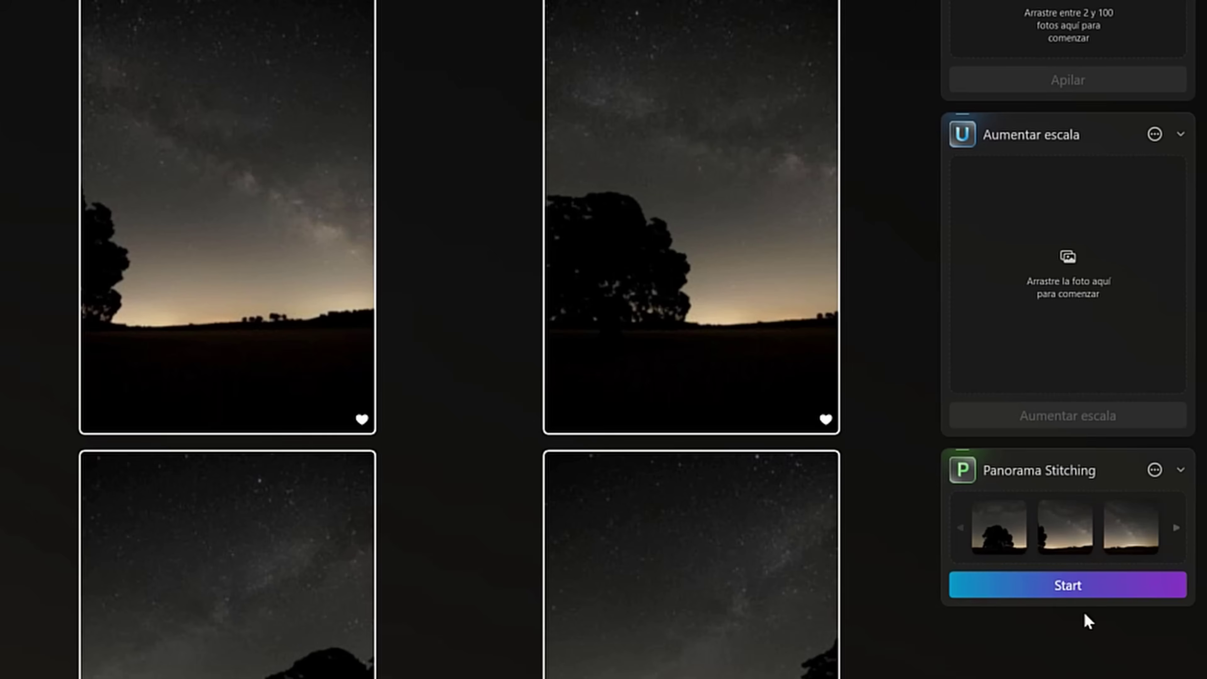
pyautogui.click(1155, 470)
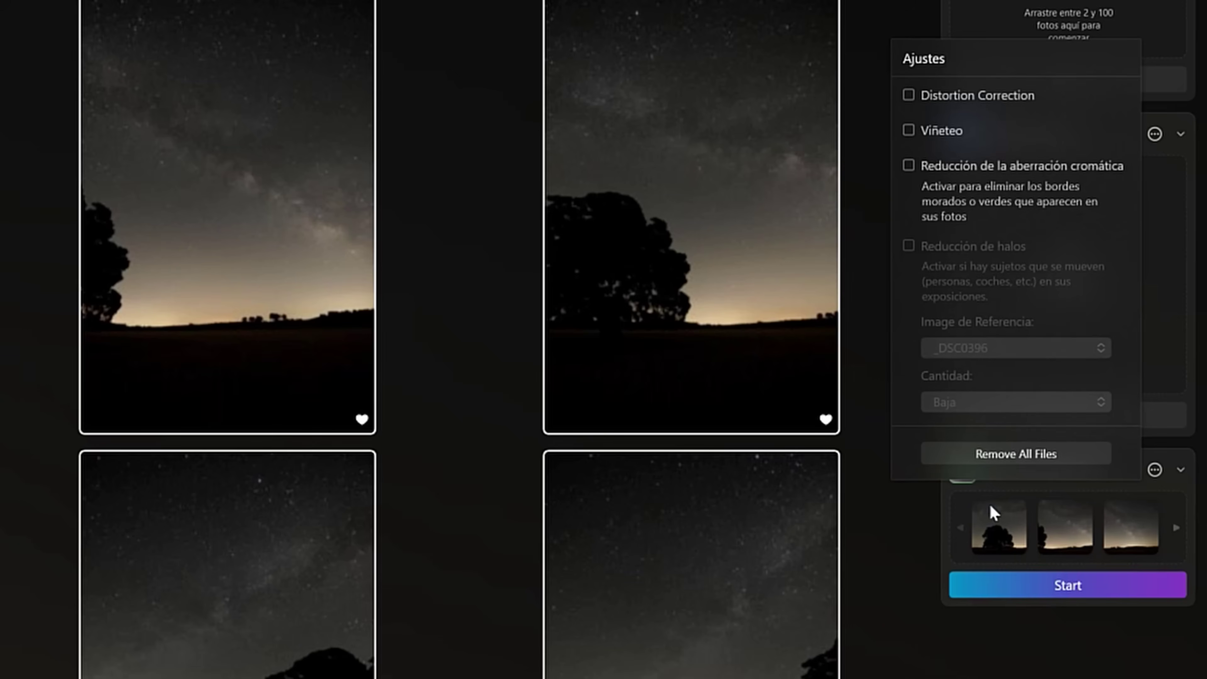
pyautogui.click(953, 666)
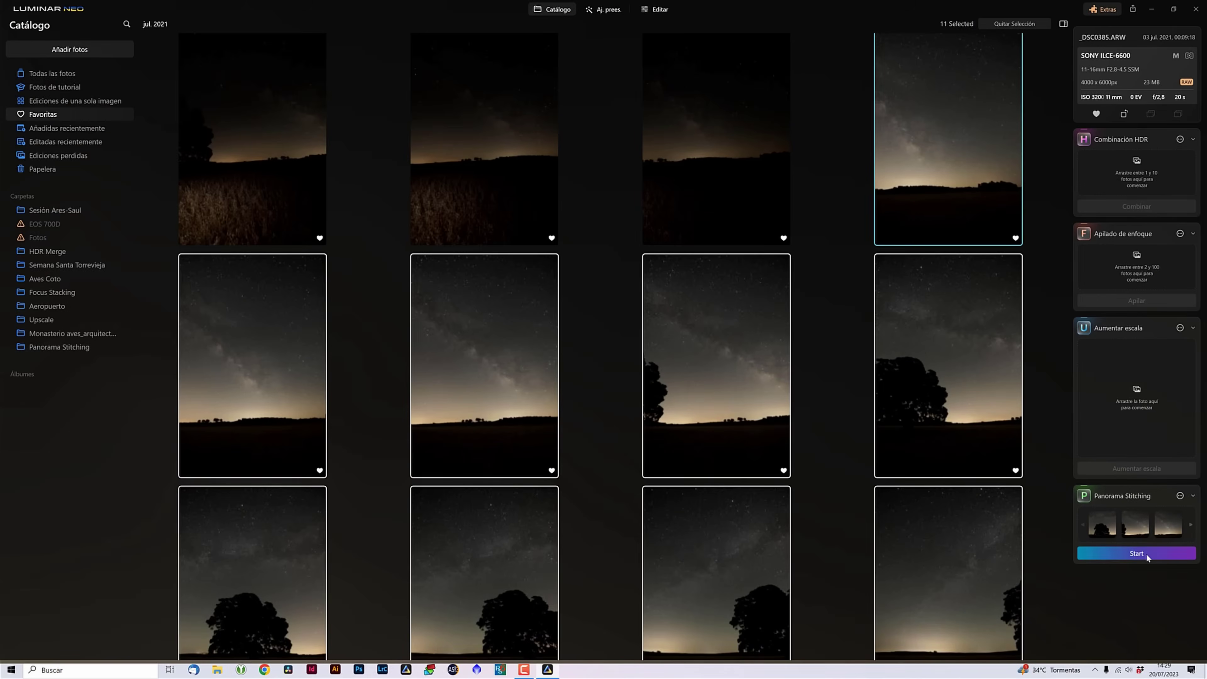
pyautogui.click(1146, 553)
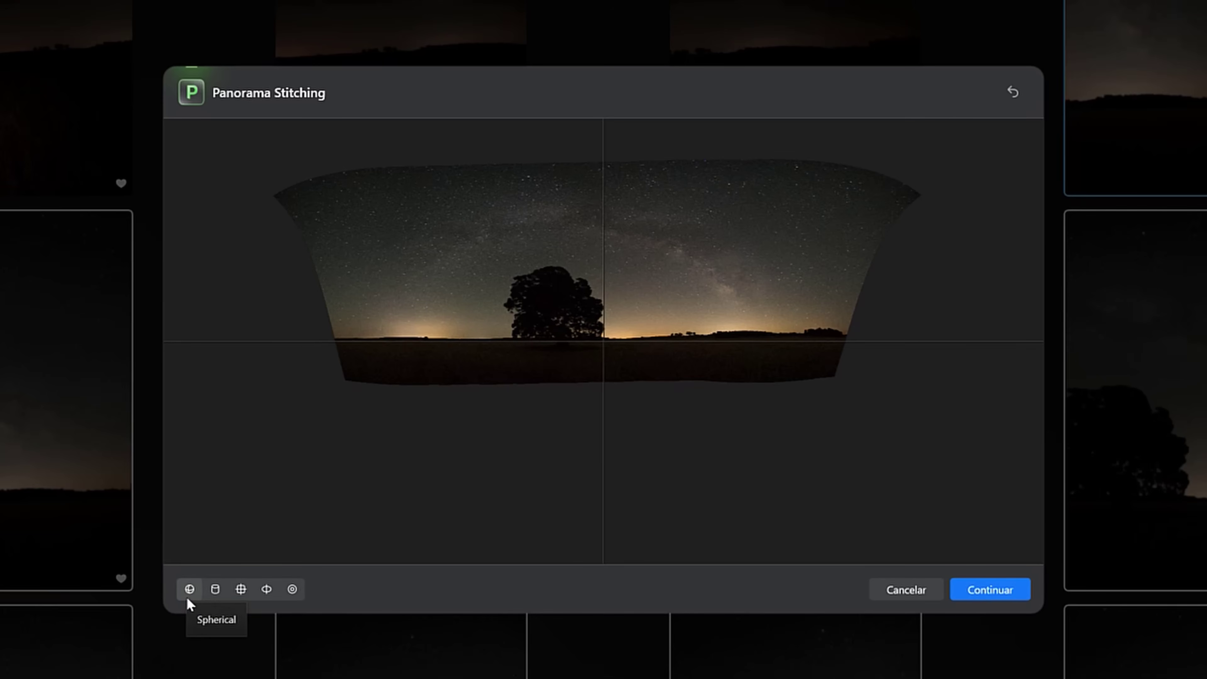
# Preview the panorama in Cylindrical, Plane and the other projection modes.
pyautogui.click(215, 590)
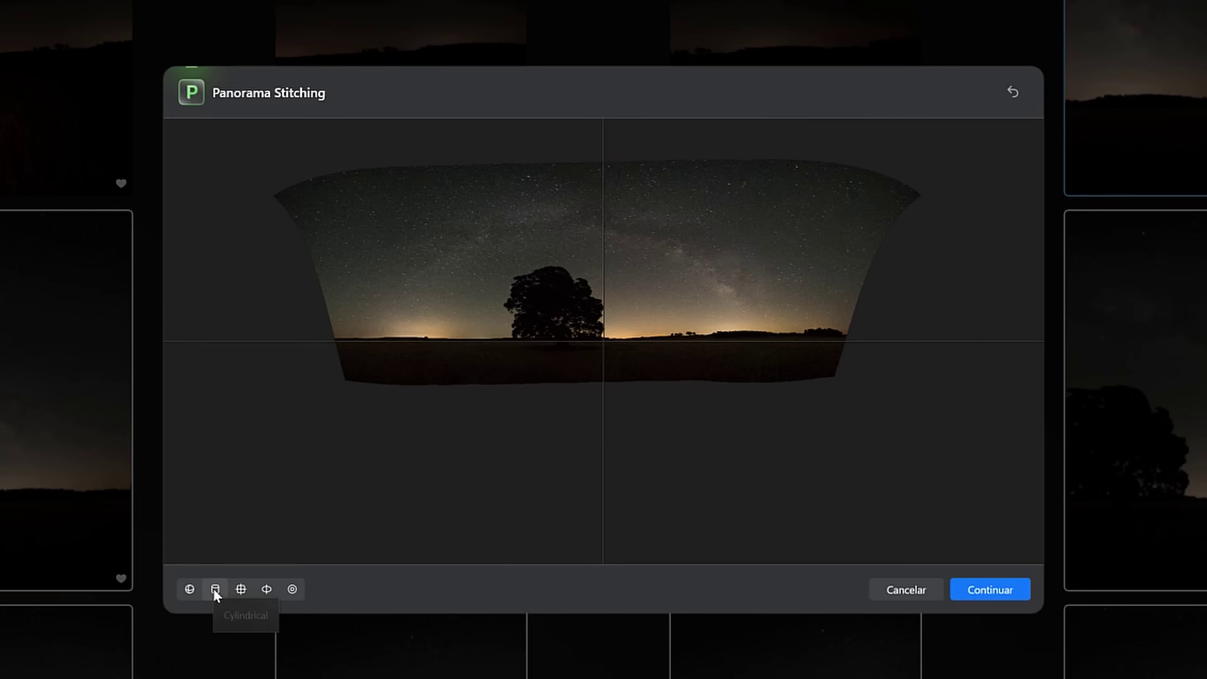
pyautogui.click(241, 590)
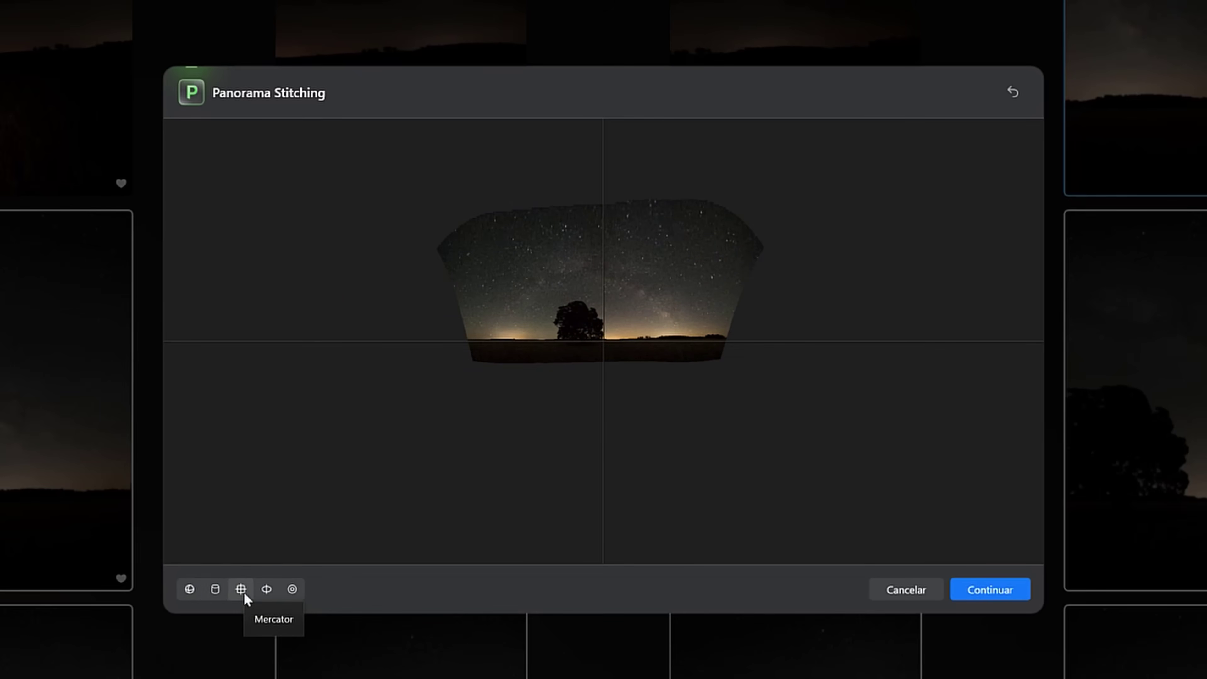
pyautogui.click(268, 594)
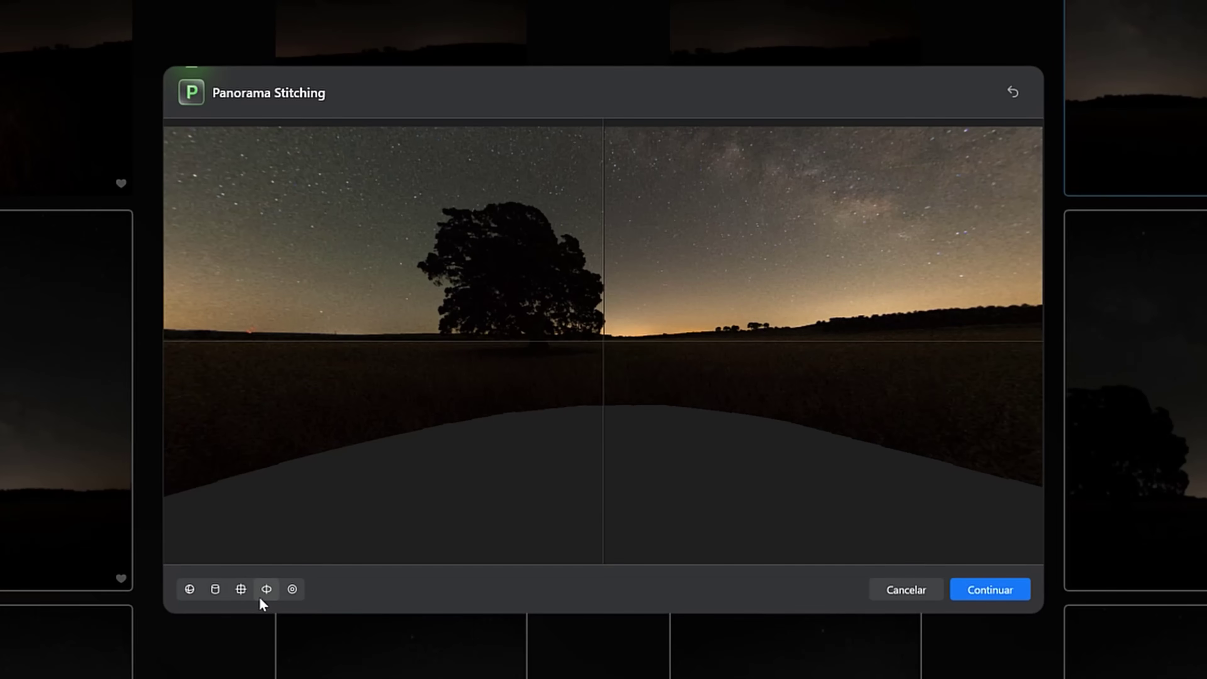
pyautogui.click(292, 590)
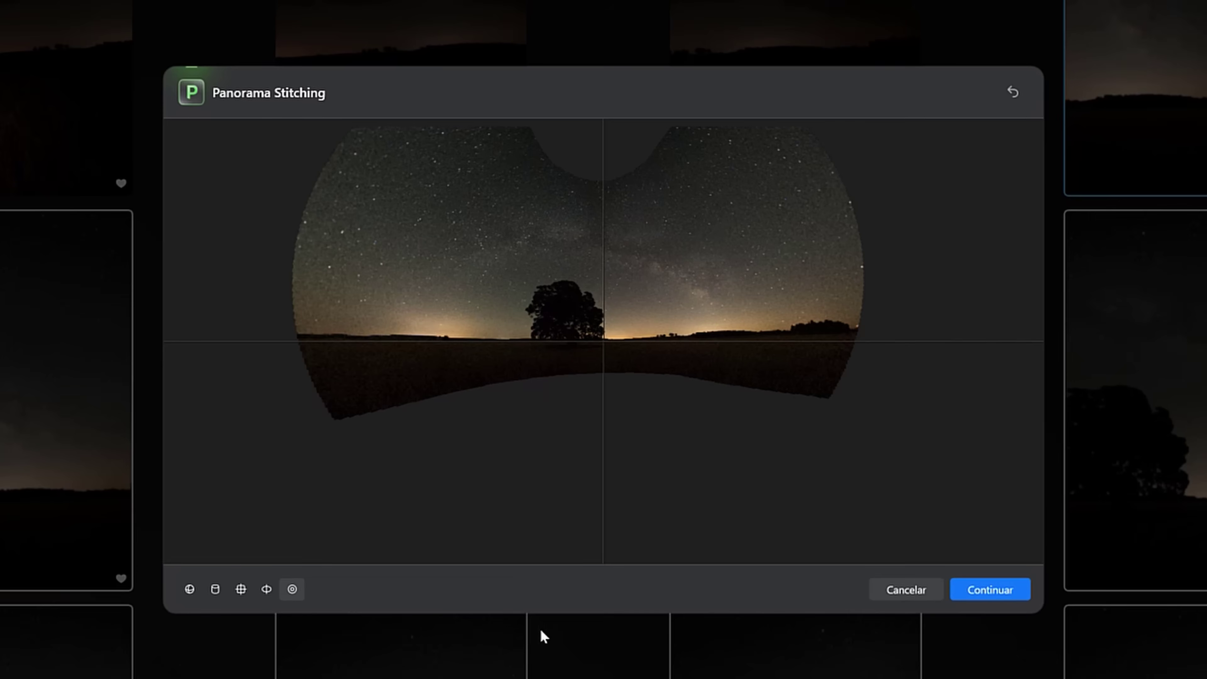
pyautogui.click(190, 590)
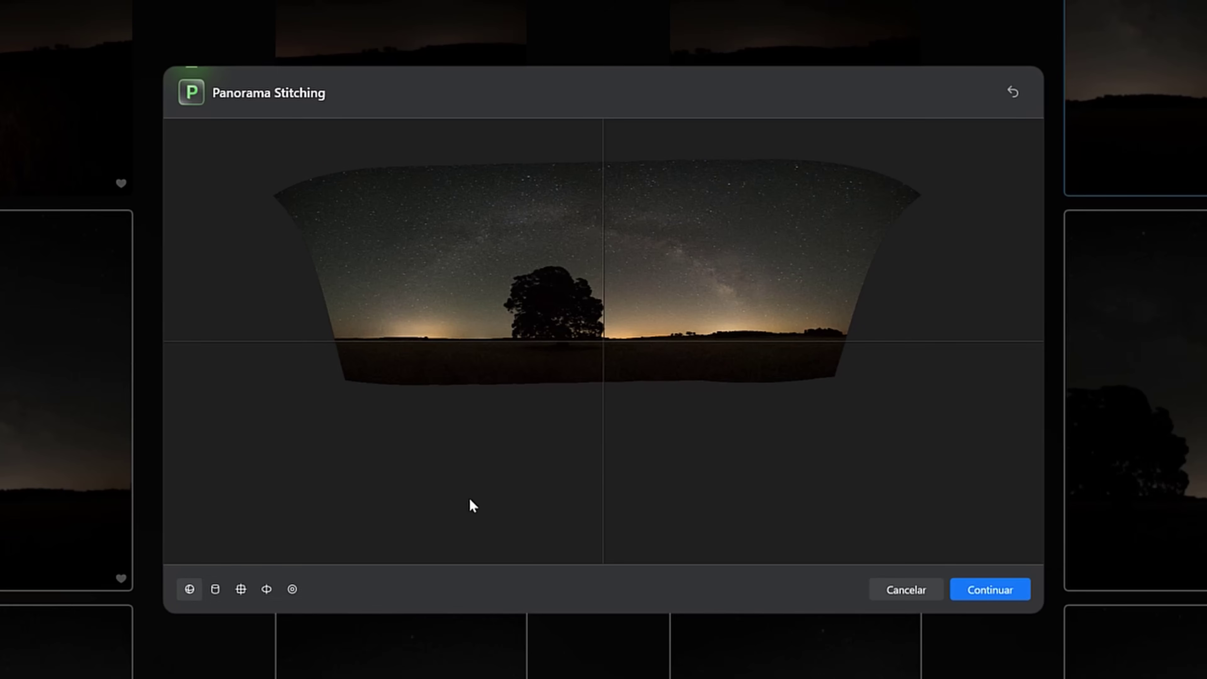
# Reorient the panorama around the tree, then revert to the original projection and continue.
pyautogui.moveTo(905, 205)
pyautogui.mouseDown()
pyautogui.moveTo(843, 235)
pyautogui.moveTo(731, 383)
pyautogui.moveTo(755, 210)
pyautogui.moveTo(722, 326)
pyautogui.moveTo(700, 274)
pyautogui.moveTo(647, 277)
pyautogui.moveTo(910, 315)
pyautogui.moveTo(768, 315)
pyautogui.moveTo(815, 303)
pyautogui.moveTo(833, 235)
pyautogui.moveTo(803, 262)
pyautogui.moveTo(825, 259)
pyautogui.moveTo(839, 221)
pyautogui.moveTo(835, 246)
pyautogui.moveTo(304, 216)
pyautogui.moveTo(315, 218)
pyautogui.mouseUp()
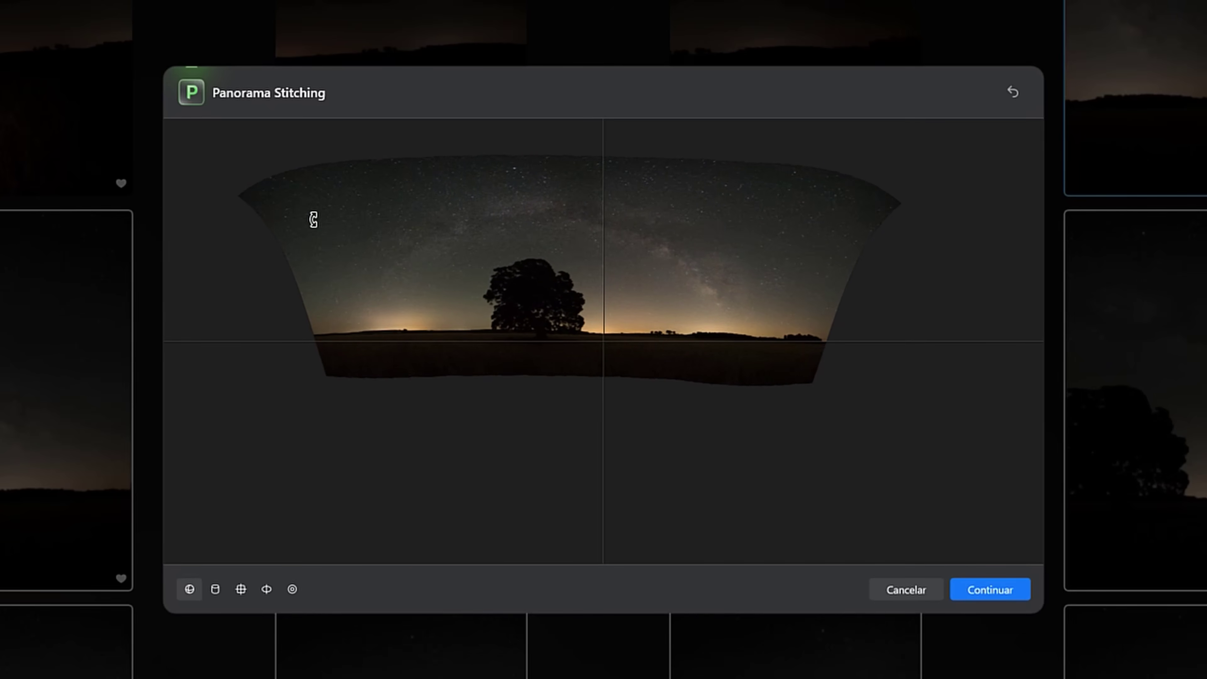
pyautogui.moveTo(862, 197)
pyautogui.mouseDown()
pyautogui.moveTo(843, 204)
pyautogui.moveTo(941, 205)
pyautogui.moveTo(918, 208)
pyautogui.moveTo(930, 208)
pyautogui.mouseUp()
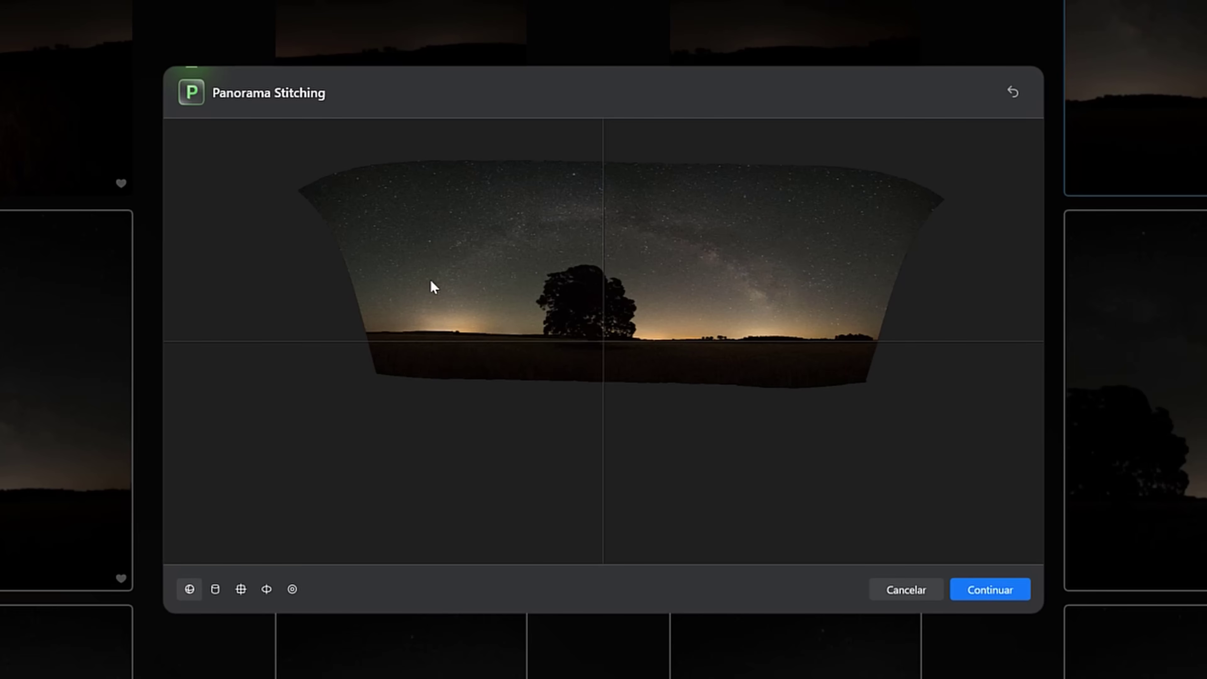
pyautogui.click(1015, 94)
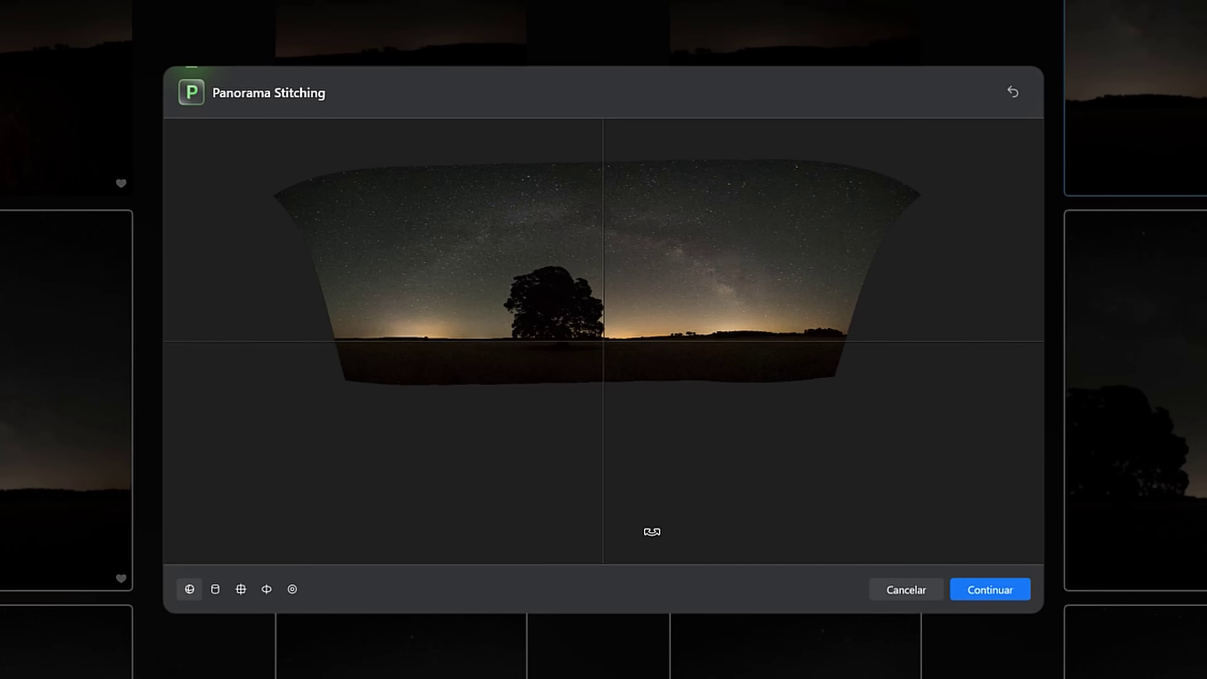
pyautogui.click(989, 595)
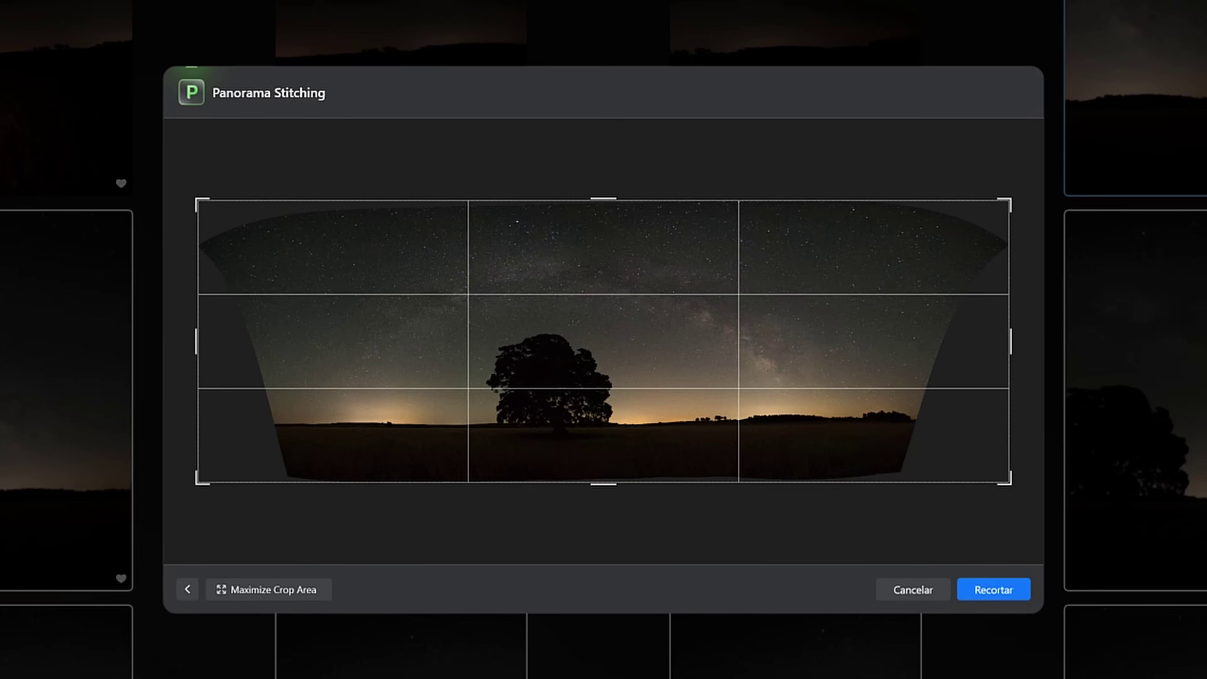
# Maximize the crop, widen it left, right and top, then save as _DSC0391_PANORAMA.TIF.
pyautogui.click(291, 594)
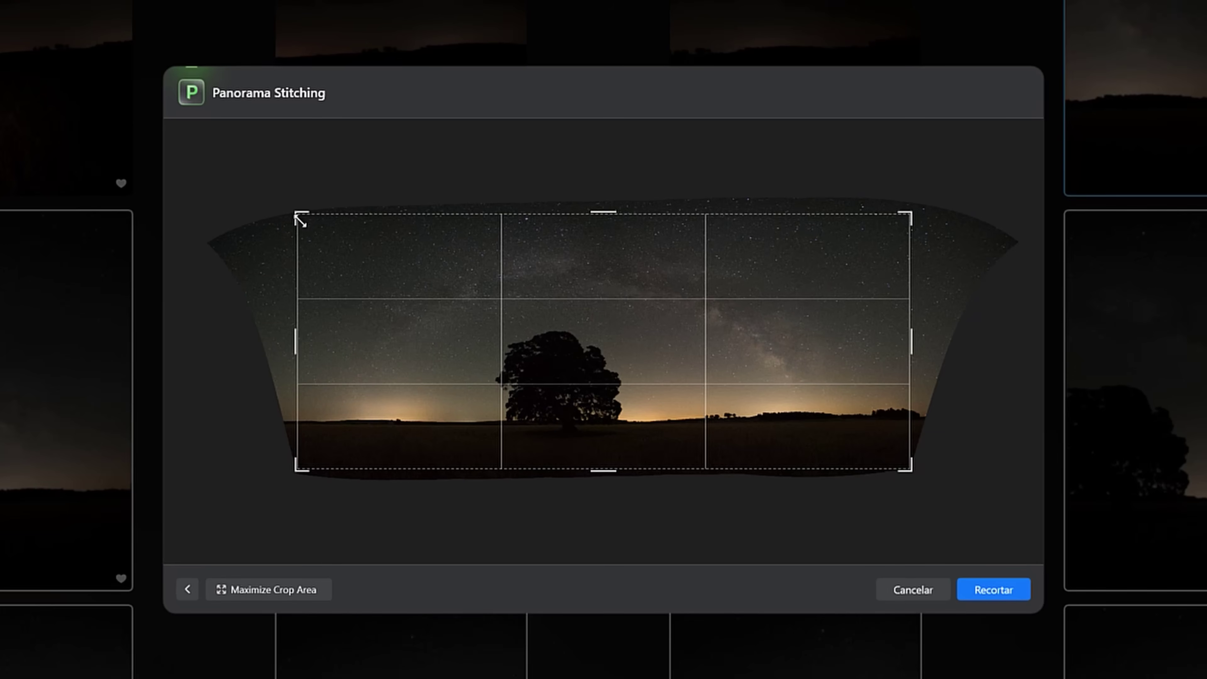
pyautogui.moveTo(299, 219)
pyautogui.mouseDown()
pyautogui.moveTo(273, 188)
pyautogui.moveTo(270, 205)
pyautogui.mouseUp()
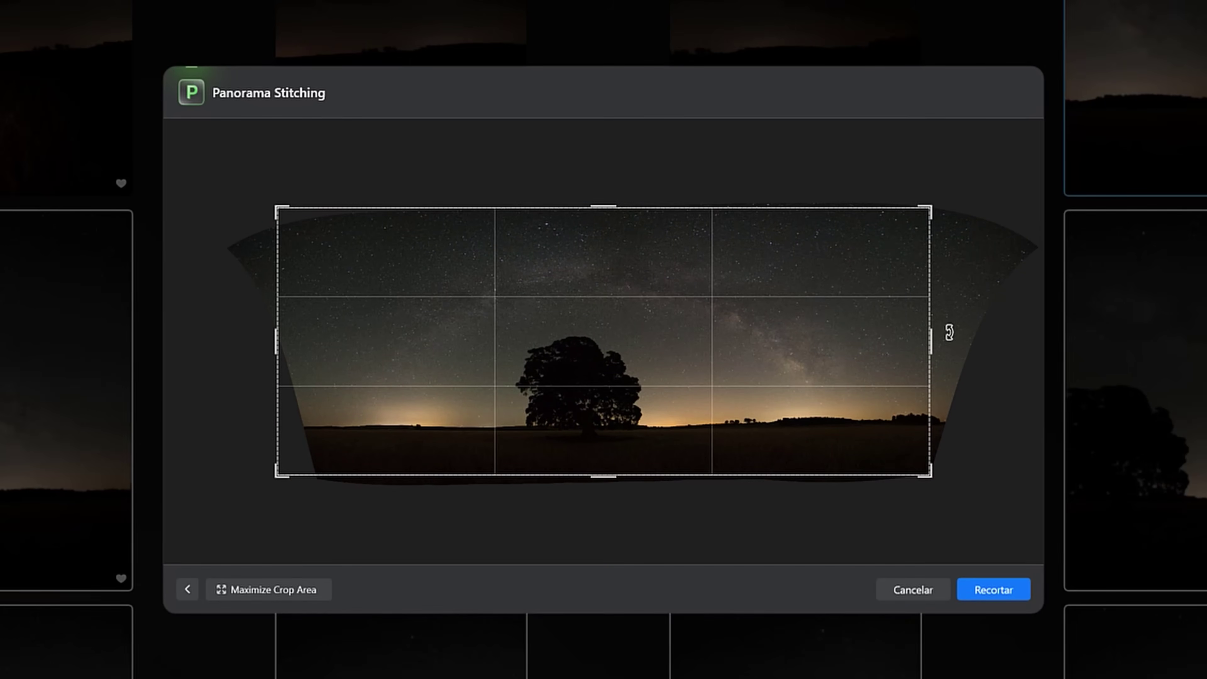
pyautogui.moveTo(927, 343)
pyautogui.mouseDown()
pyautogui.moveTo(947, 346)
pyautogui.moveTo(935, 347)
pyautogui.mouseUp()
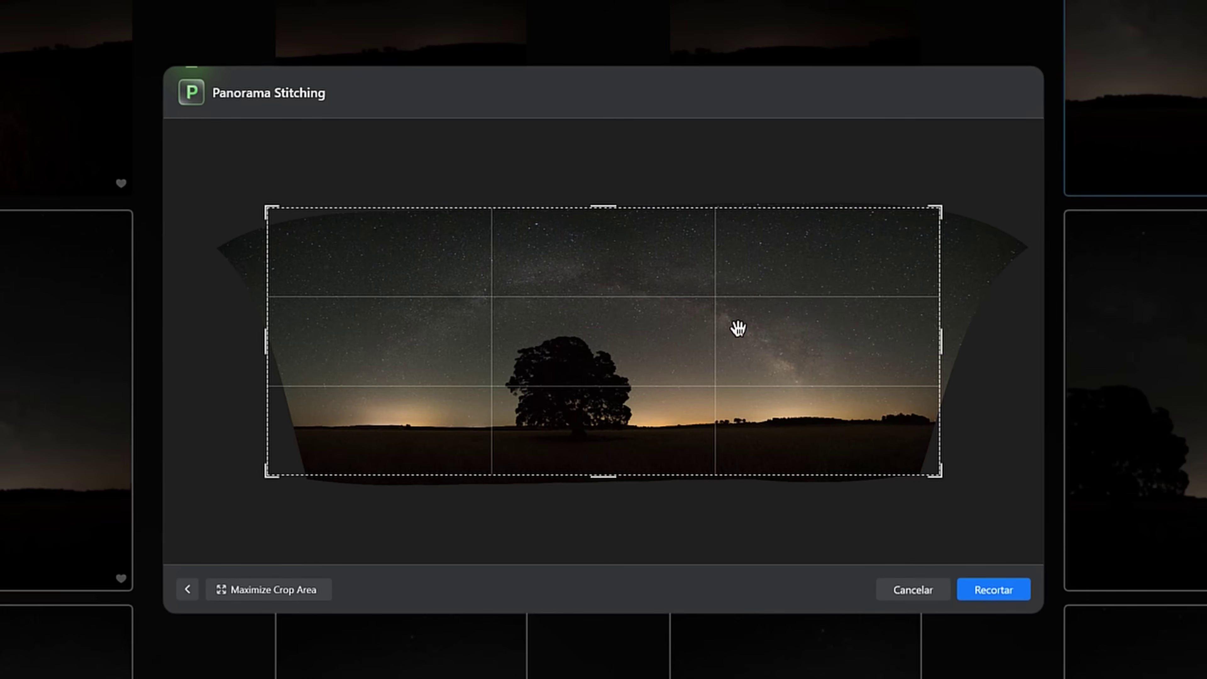
pyautogui.moveTo(609, 206); pyautogui.dragTo(609, 209)
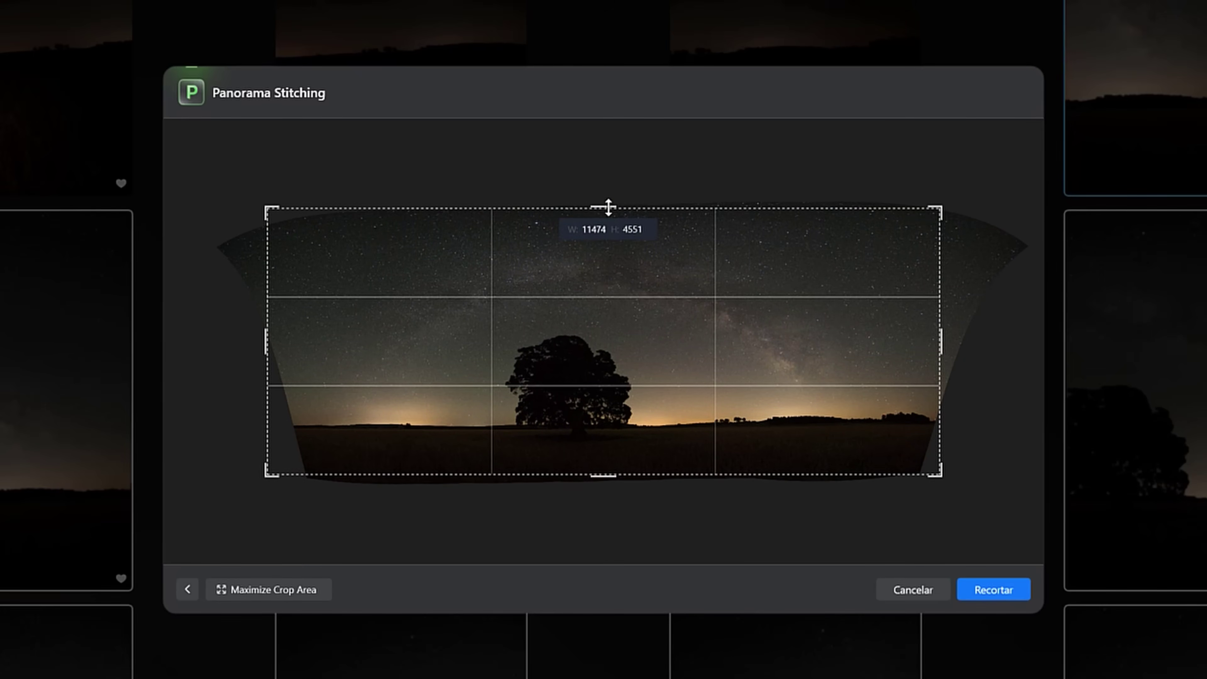
pyautogui.click(994, 590)
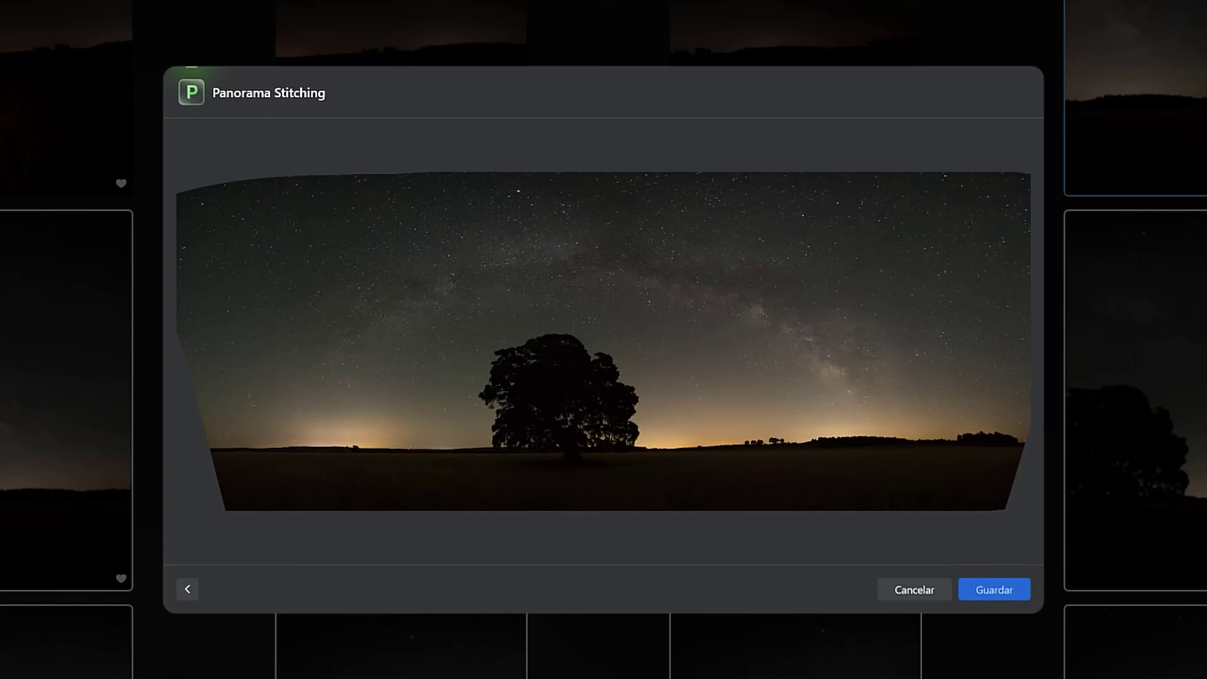
pyautogui.click(997, 596)
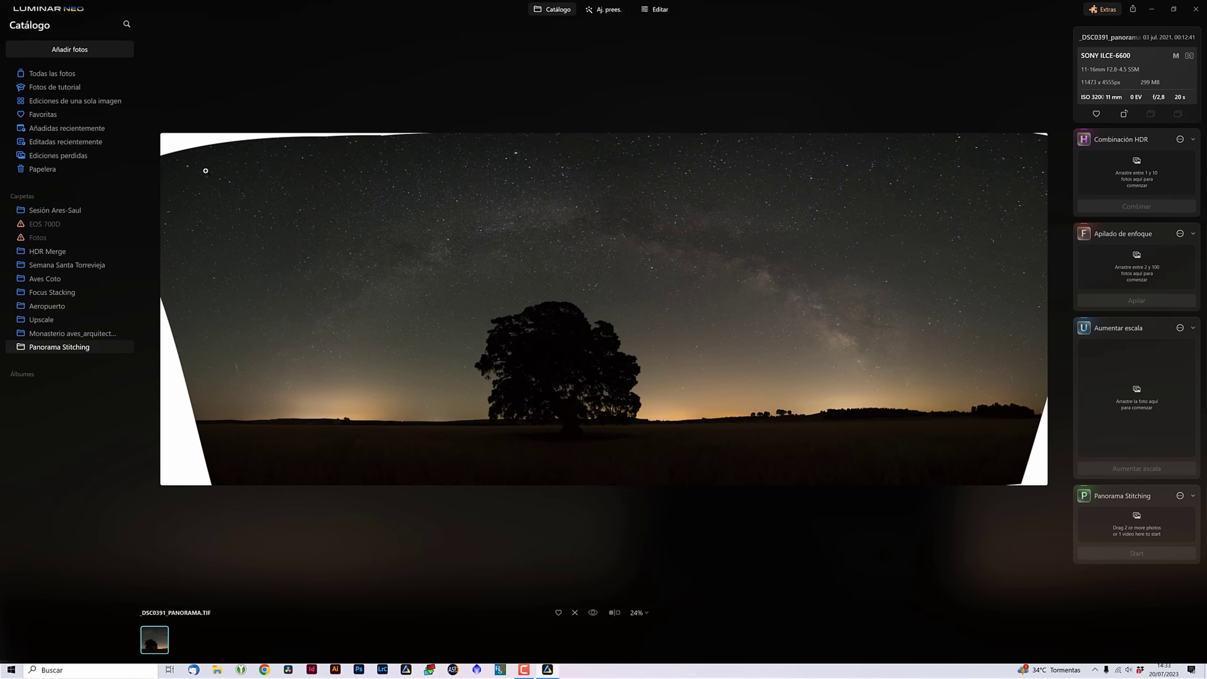
# Inspect the panorama's stars and tree at 100%, then fit it back to 24%.
pyautogui.click(278, 176)
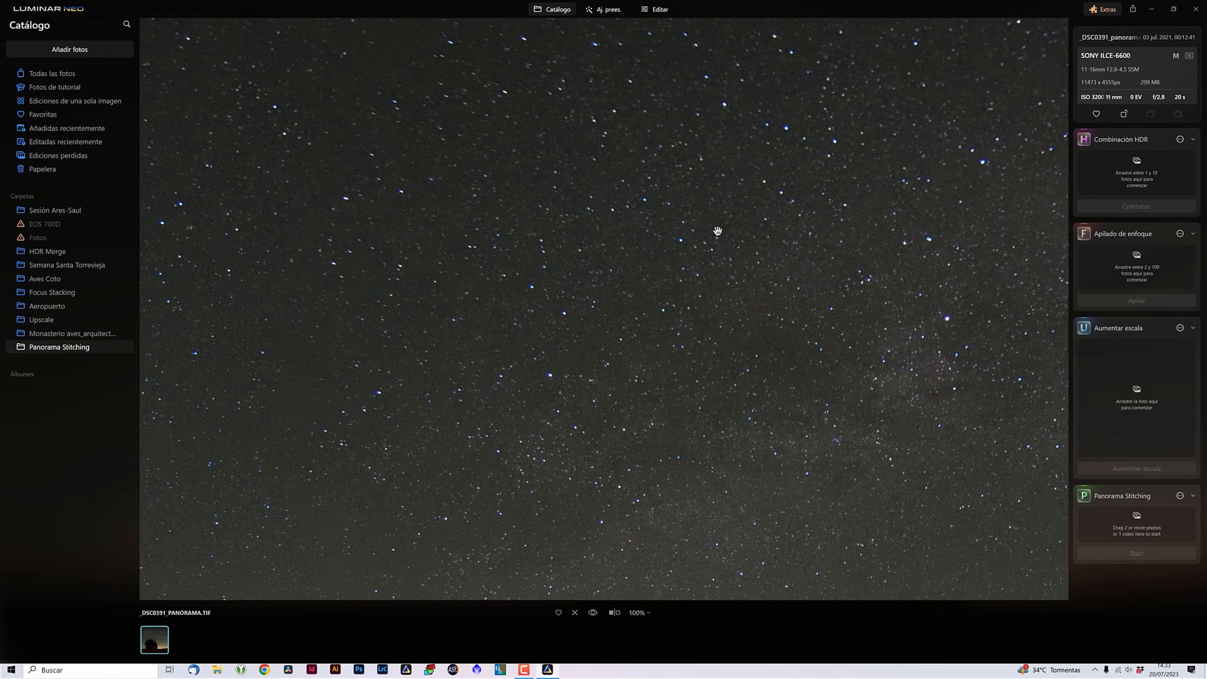
pyautogui.moveTo(663, 327); pyautogui.dragTo(607, 189)
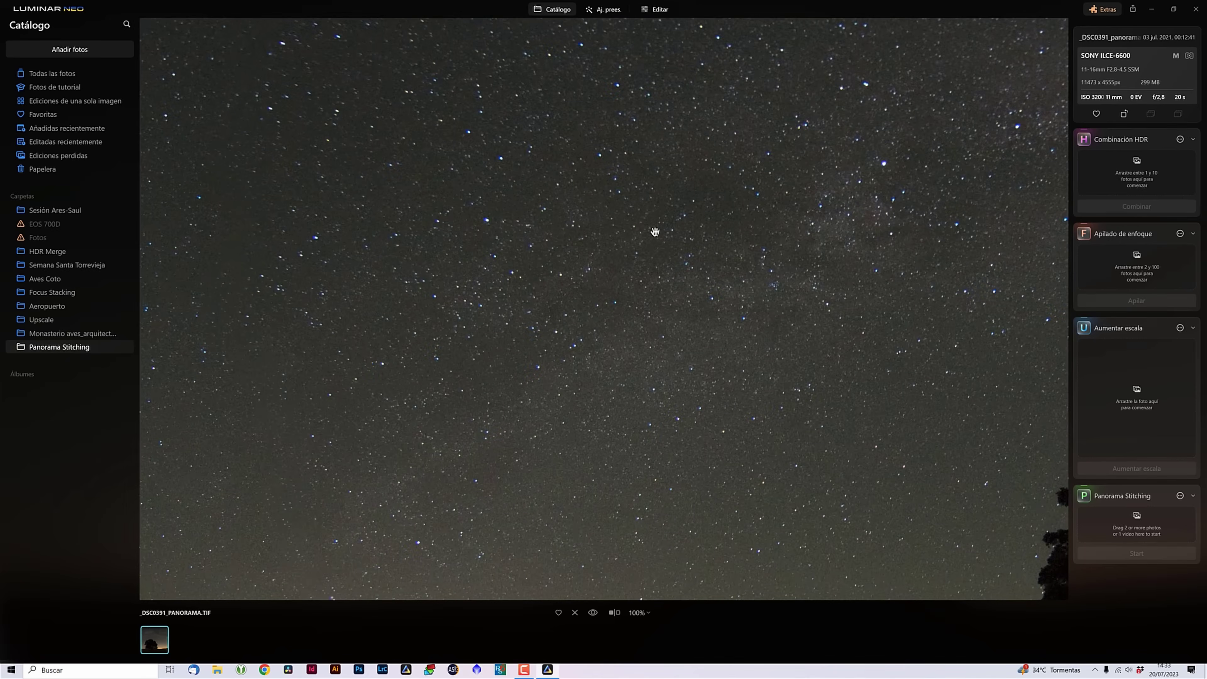
pyautogui.moveTo(655, 231); pyautogui.dragTo(563, 345)
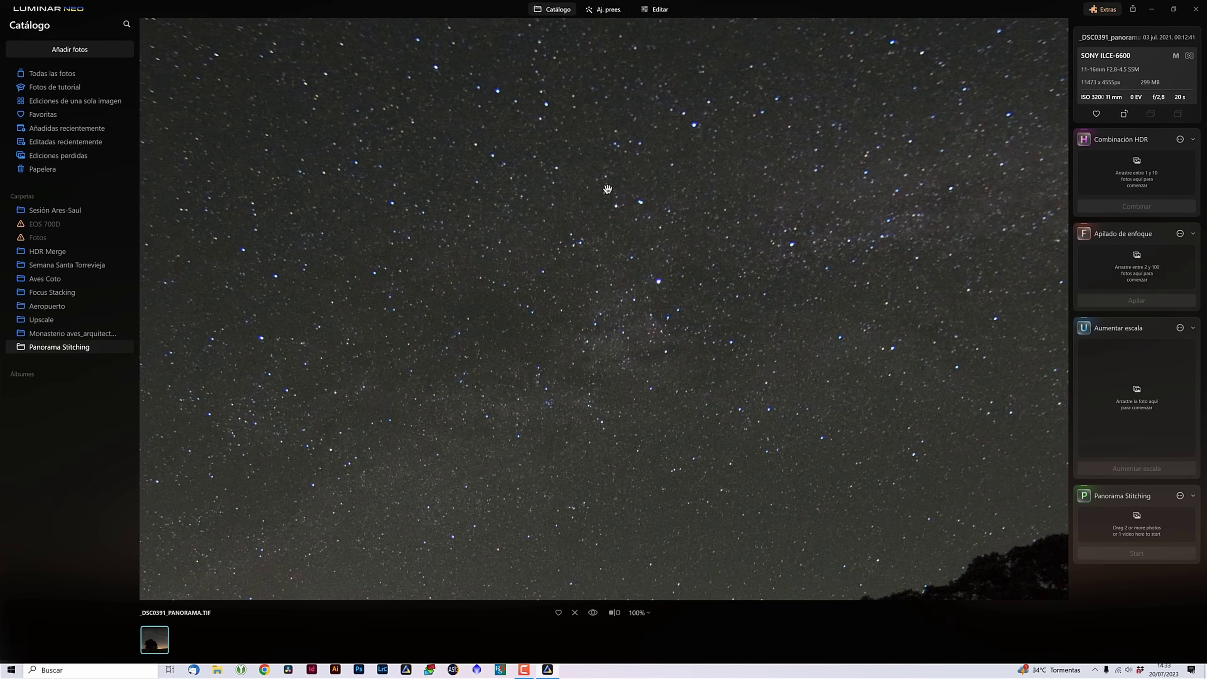
pyautogui.scroll(2, 676, 383)
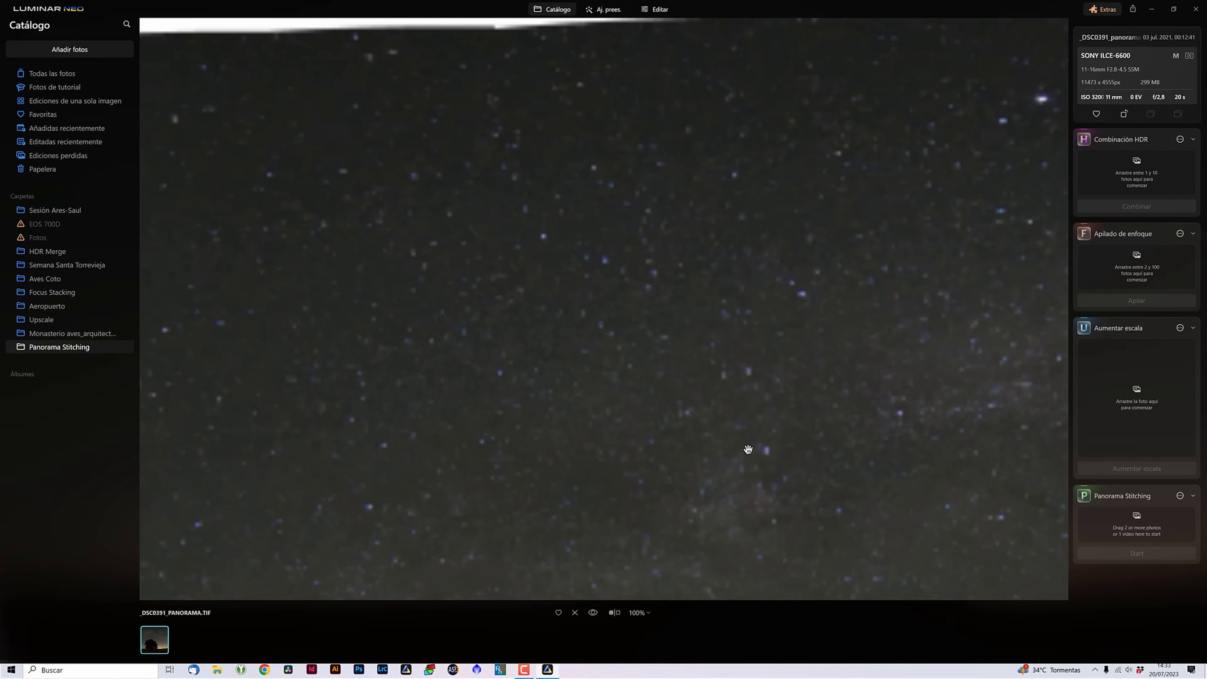
pyautogui.click(708, 411)
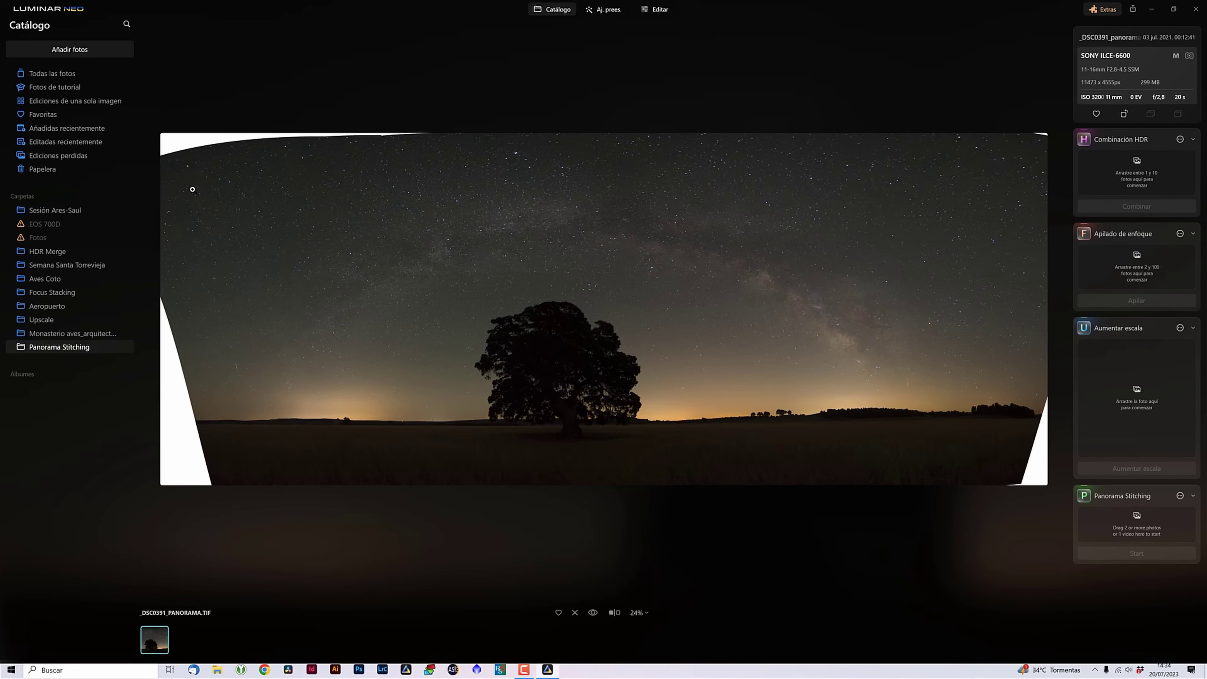
# Open Favoritas and scroll the thumbnail grid down to the lit wheat-field tree frames.
pyautogui.click(50, 117)
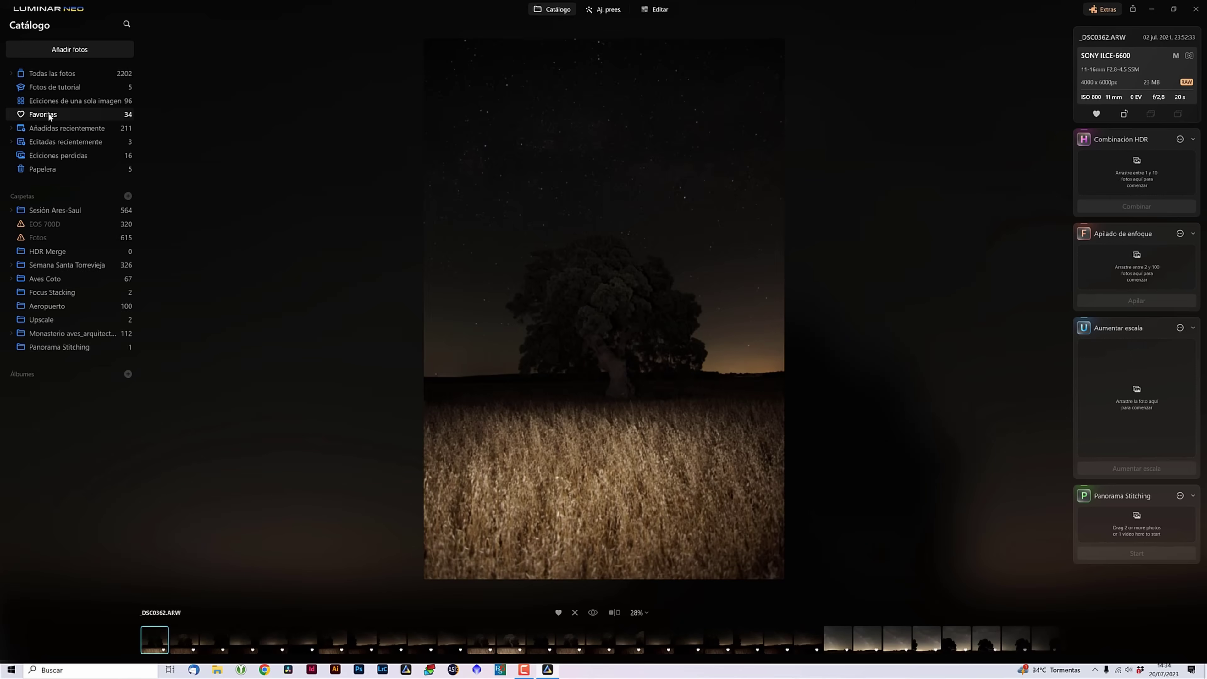
pyautogui.scroll(-5, 686, 270)
pyautogui.scroll(-5, 687, 270)
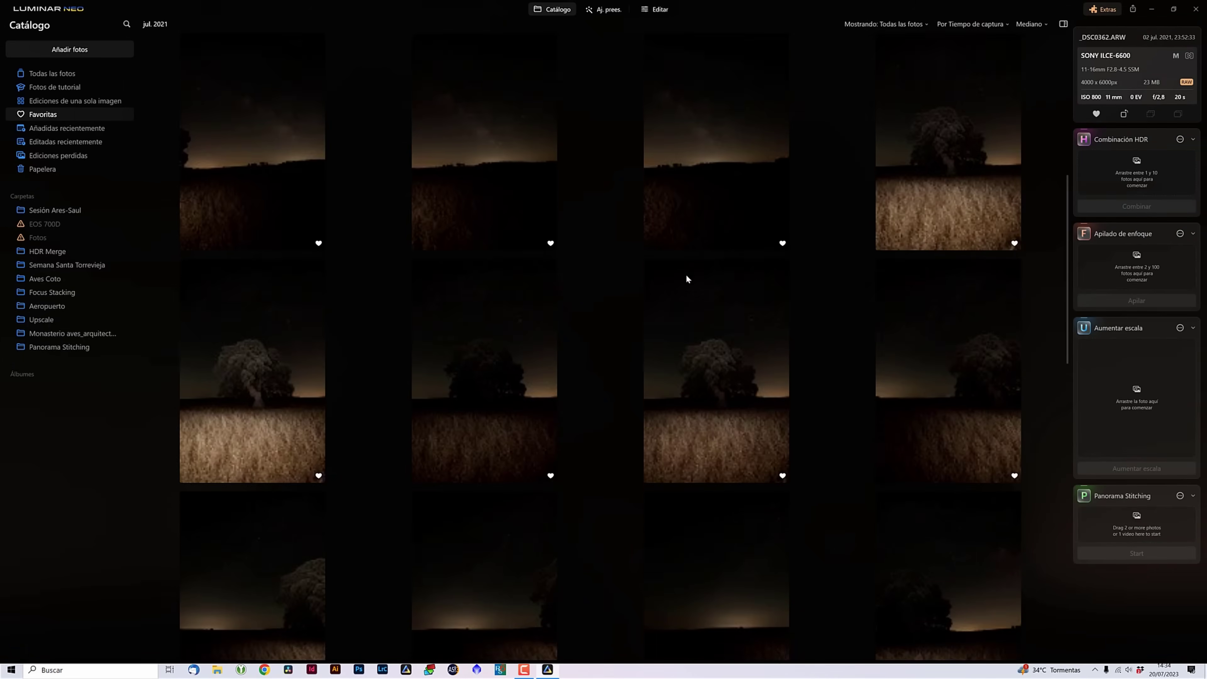
pyautogui.scroll(-5, 686, 274)
pyautogui.scroll(-5, 686, 278)
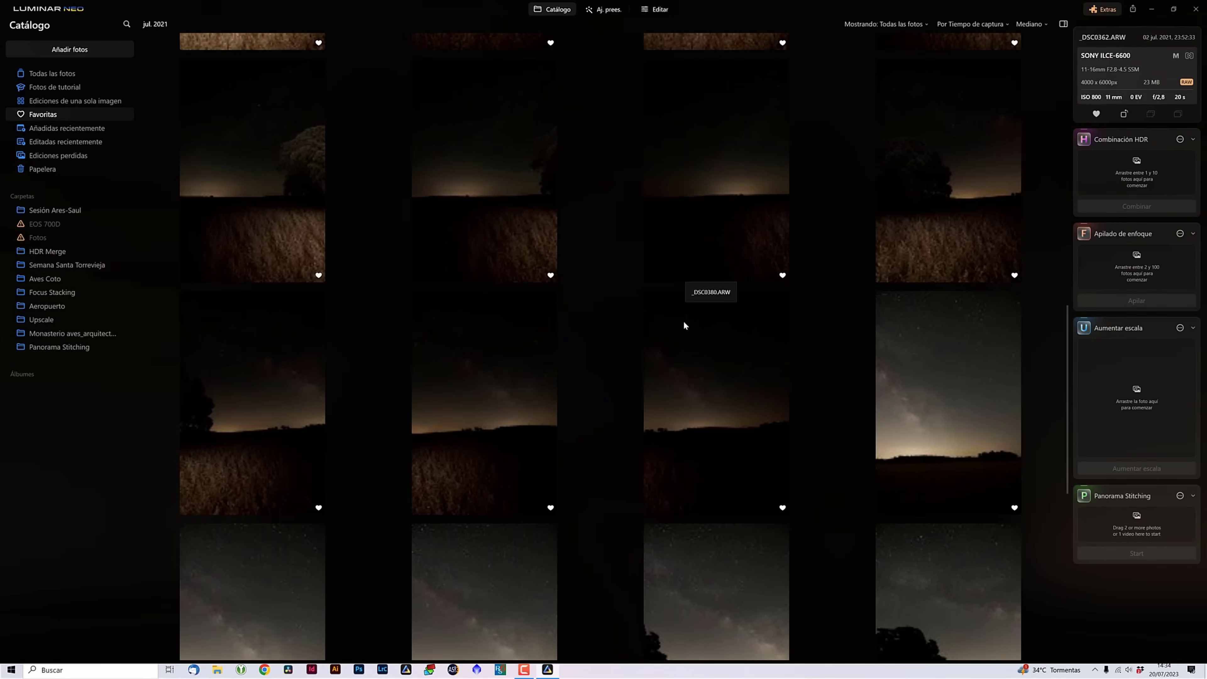
pyautogui.scroll(-5, 922, 512)
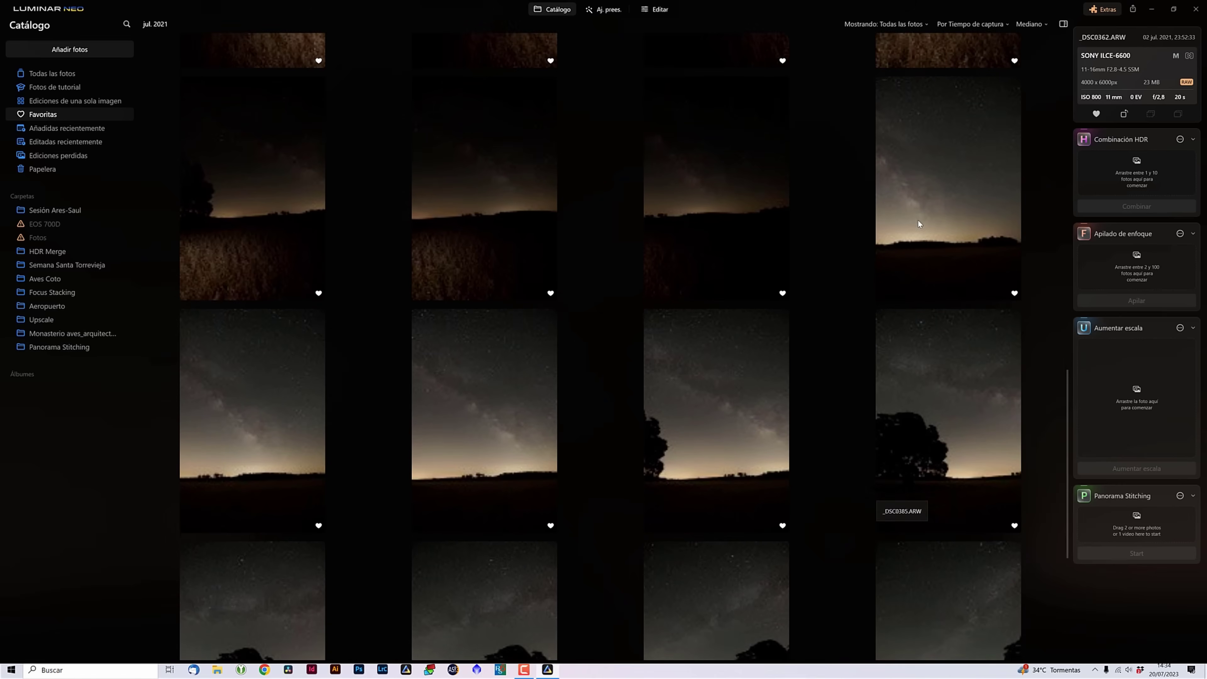
pyautogui.scroll(-5, 895, 475)
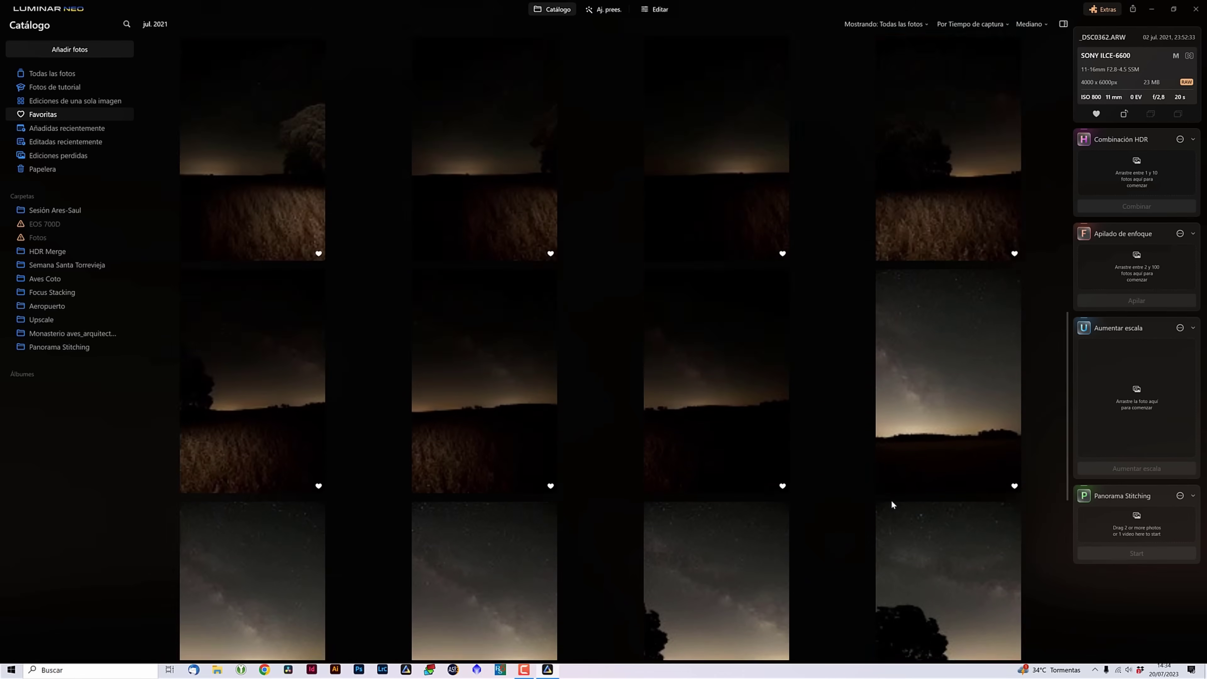
pyautogui.scroll(-5, 886, 505)
pyautogui.scroll(-5, 883, 512)
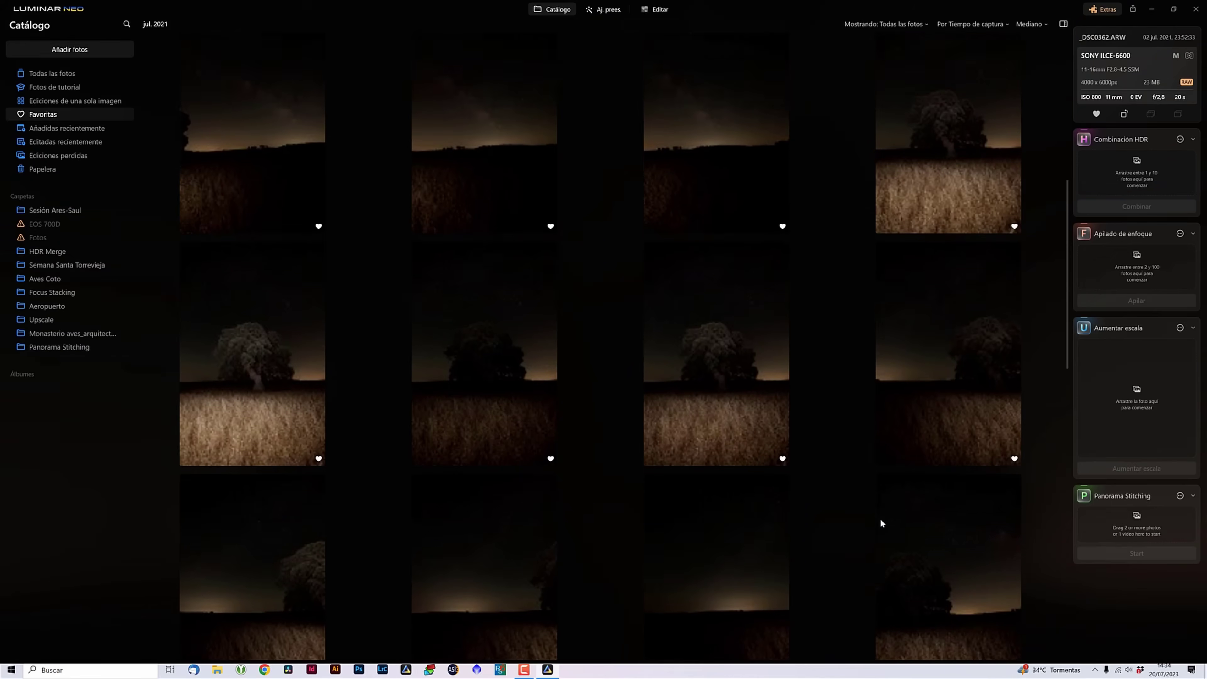
pyautogui.scroll(-5, 880, 518)
pyautogui.scroll(3, 874, 516)
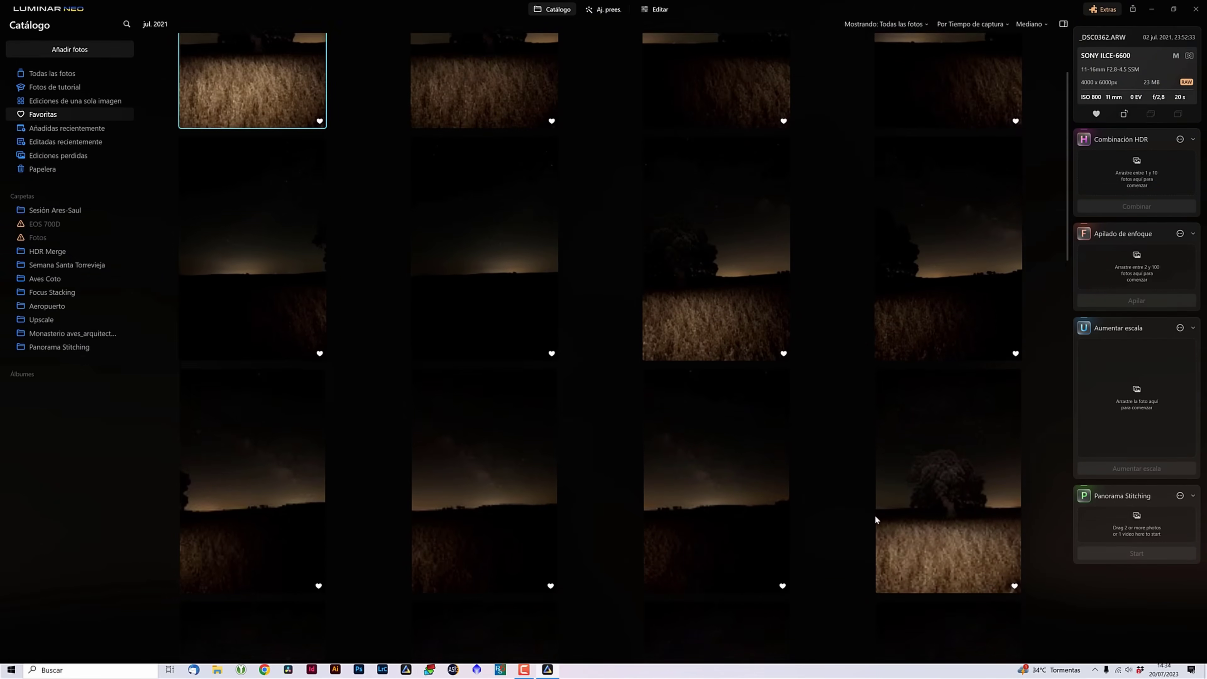
pyautogui.scroll(2, 873, 515)
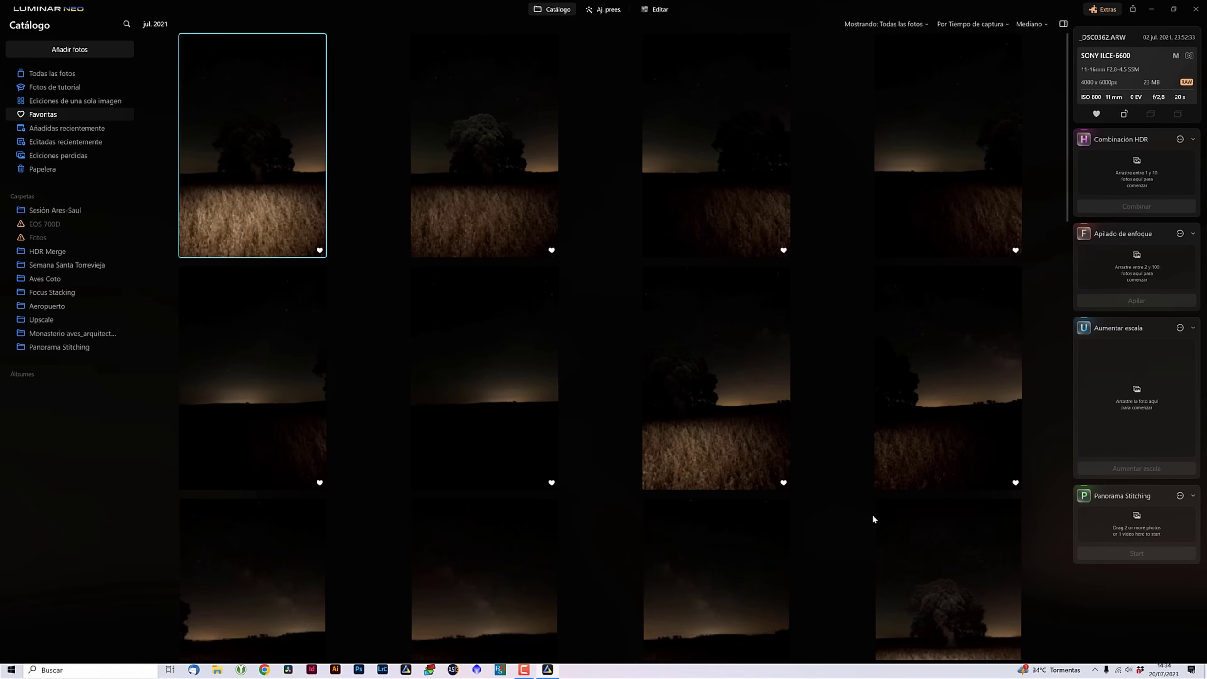
pyautogui.scroll(-5, 657, 192)
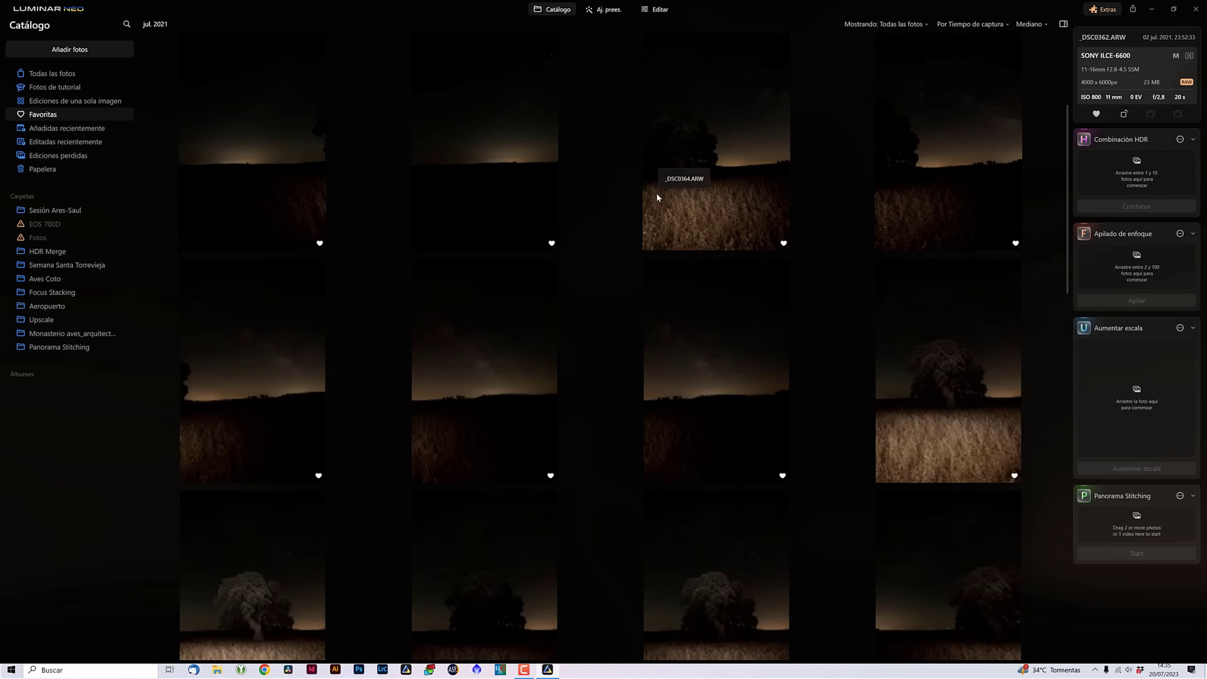
pyautogui.scroll(-3, 656, 193)
pyautogui.scroll(-3, 656, 191)
pyautogui.scroll(-2, 655, 191)
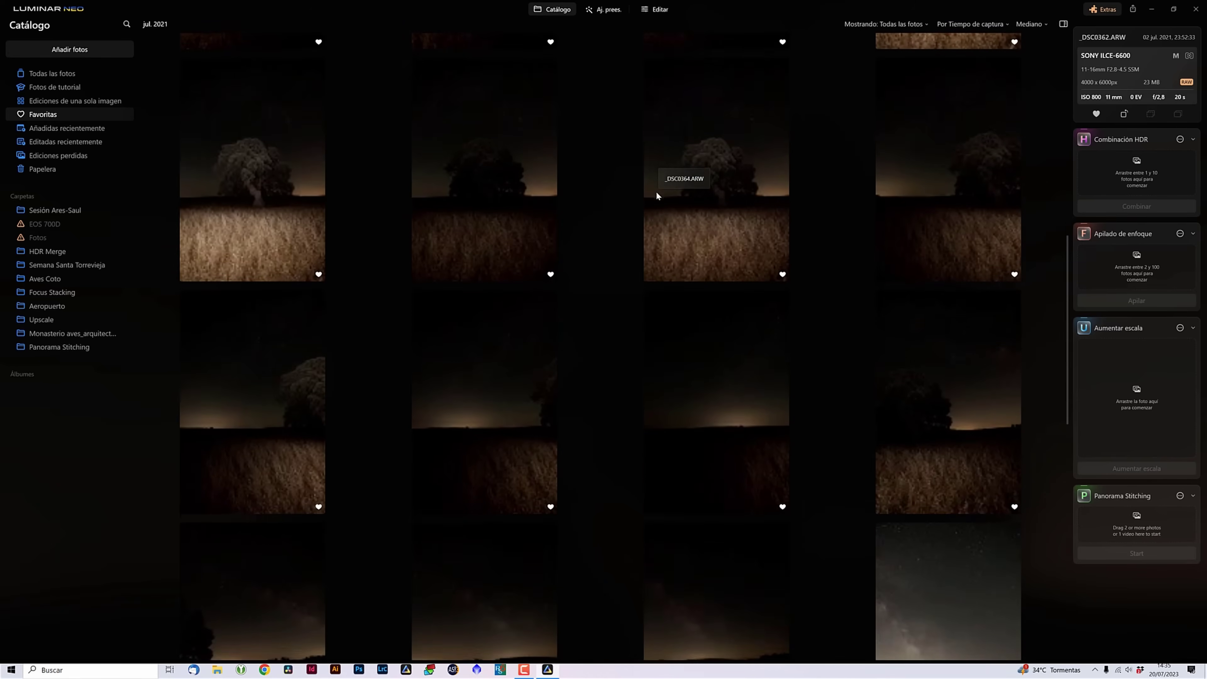
pyautogui.scroll(-3, 655, 191)
# Select the 23 wheat-field frames and stitch them in Panorama Stitching.
pyautogui.keyDown('shift'); pyautogui.click(687, 435); pyautogui.keyUp('shift')
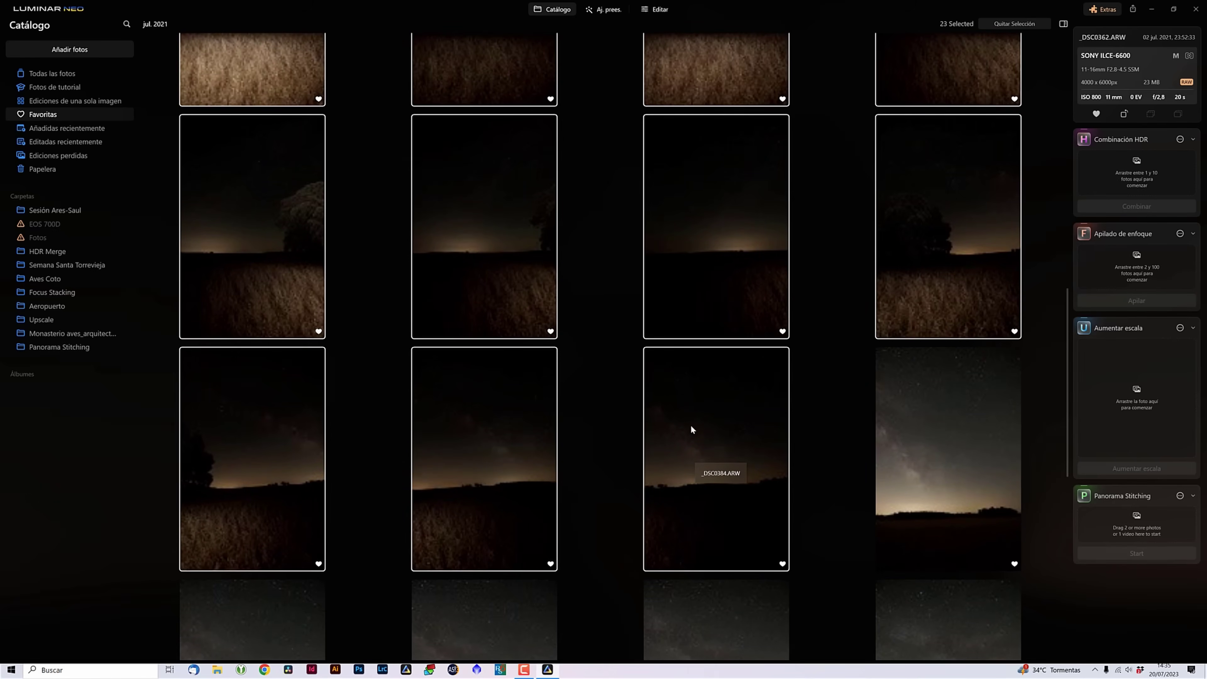
pyautogui.moveTo(690, 425); pyautogui.dragTo(1111, 528)
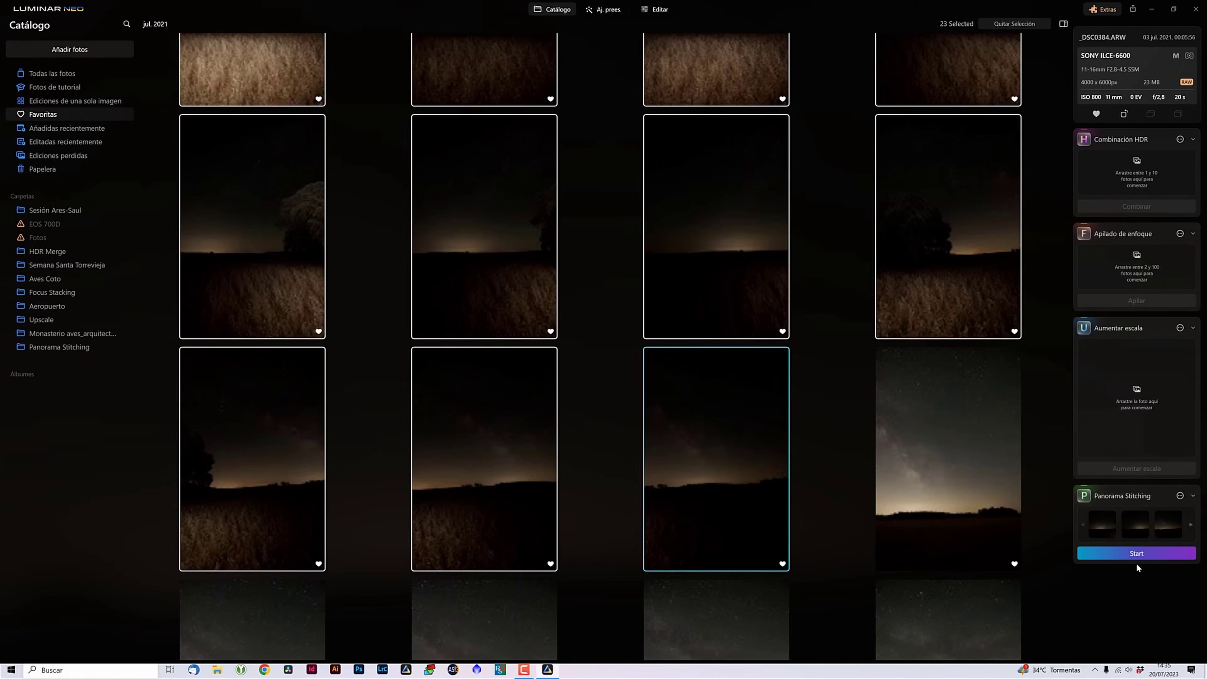
pyautogui.click(1137, 554)
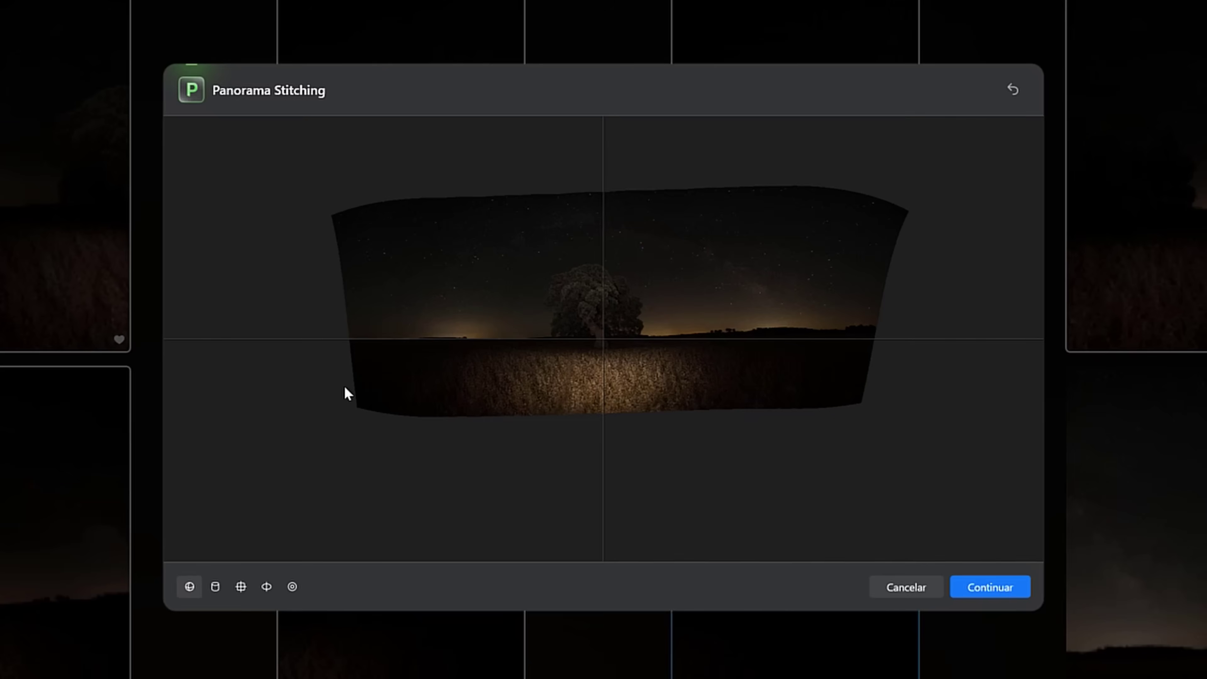
# Maximize the crop, widen it top-left, top-right and bottom, then save as _DSC0366_PANORAMA.TIF.
pyautogui.click(1027, 589)
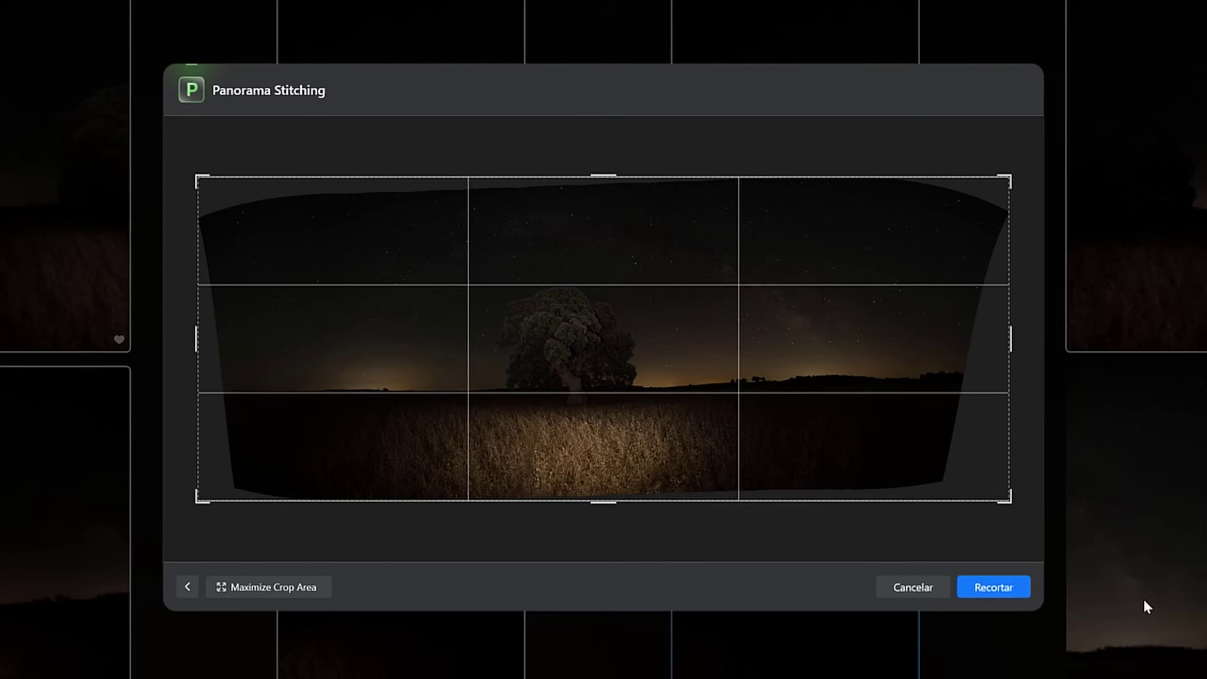
pyautogui.click(271, 590)
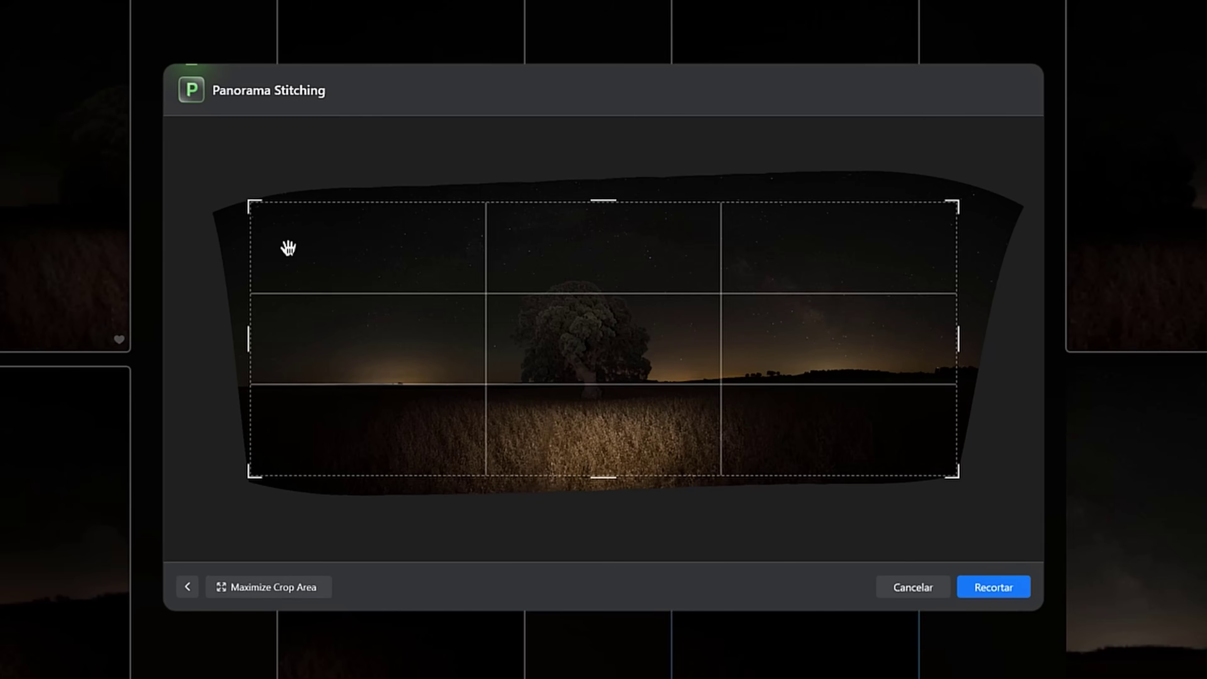
pyautogui.moveTo(249, 202); pyautogui.dragTo(235, 194)
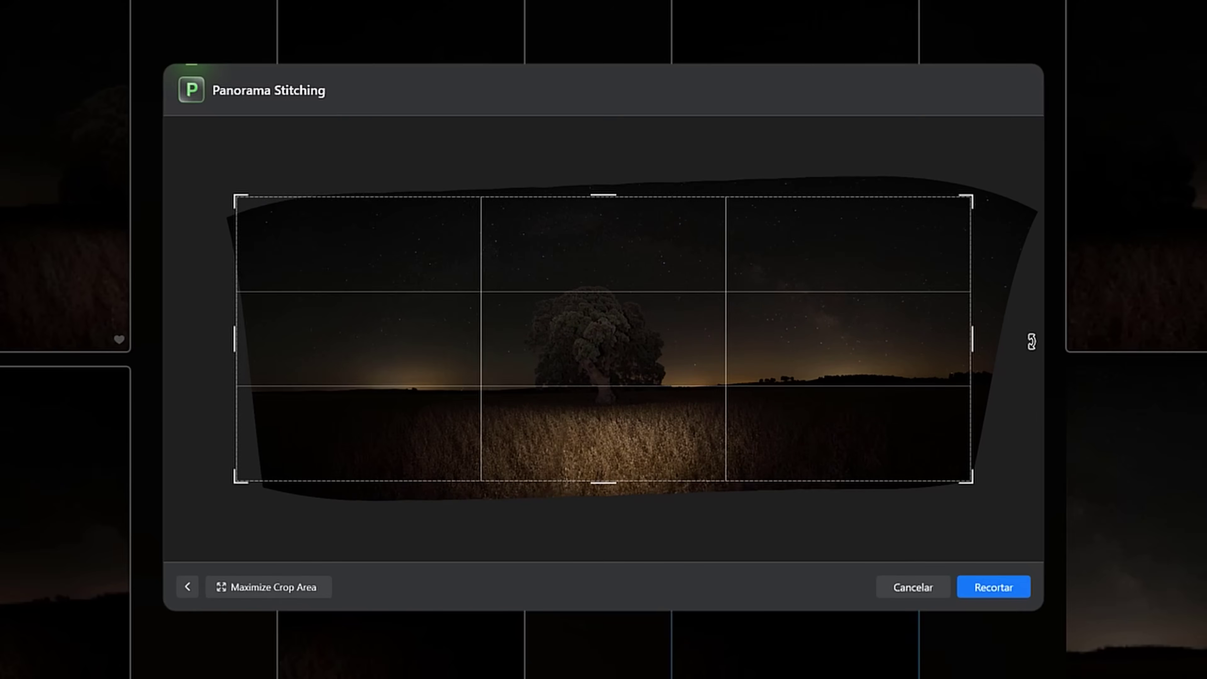
pyautogui.moveTo(970, 198); pyautogui.dragTo(988, 194)
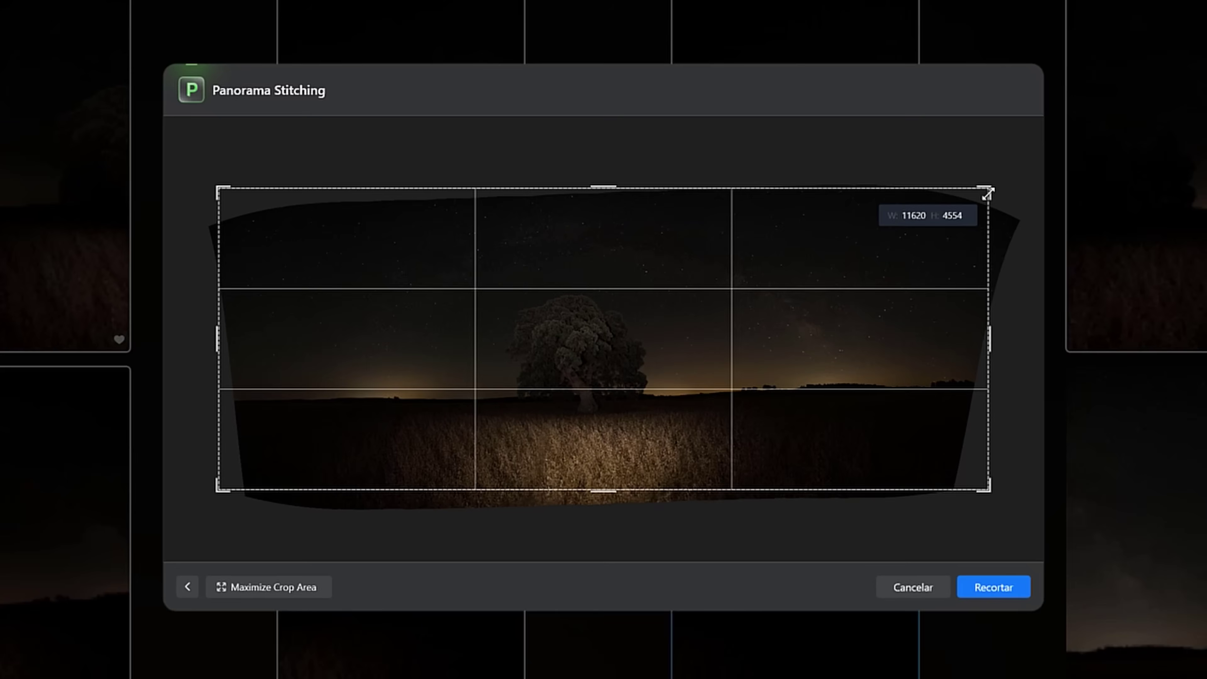
pyautogui.moveTo(600, 490); pyautogui.dragTo(597, 493)
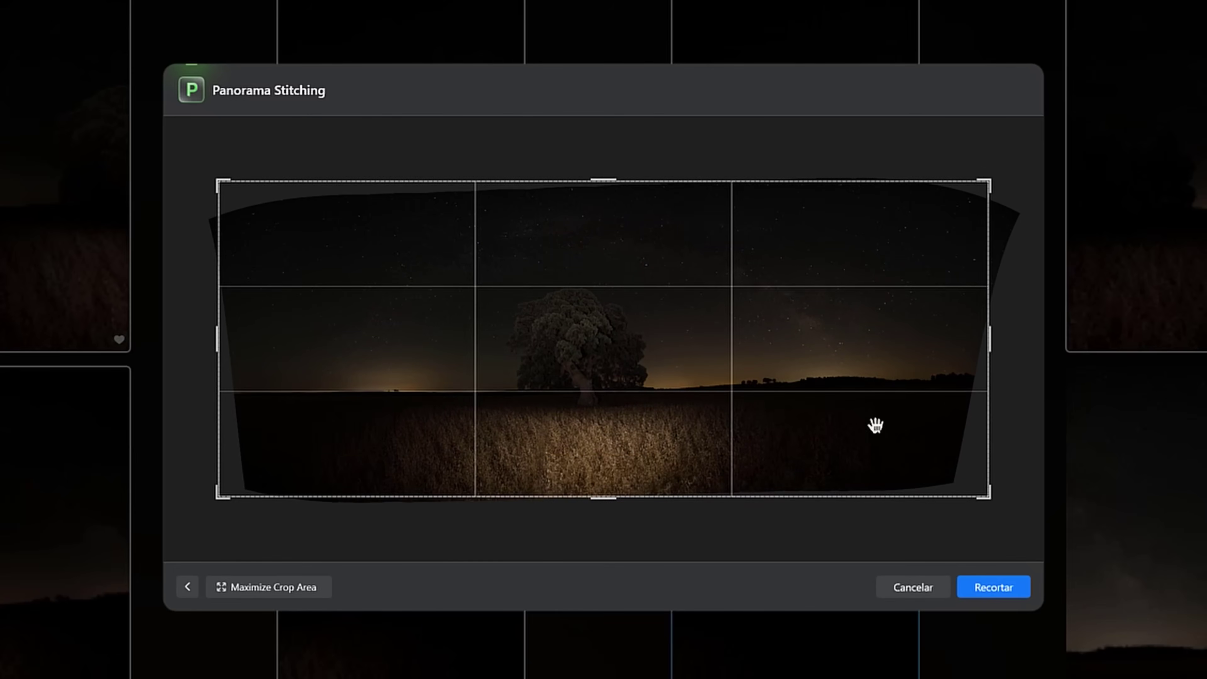
pyautogui.click(985, 588)
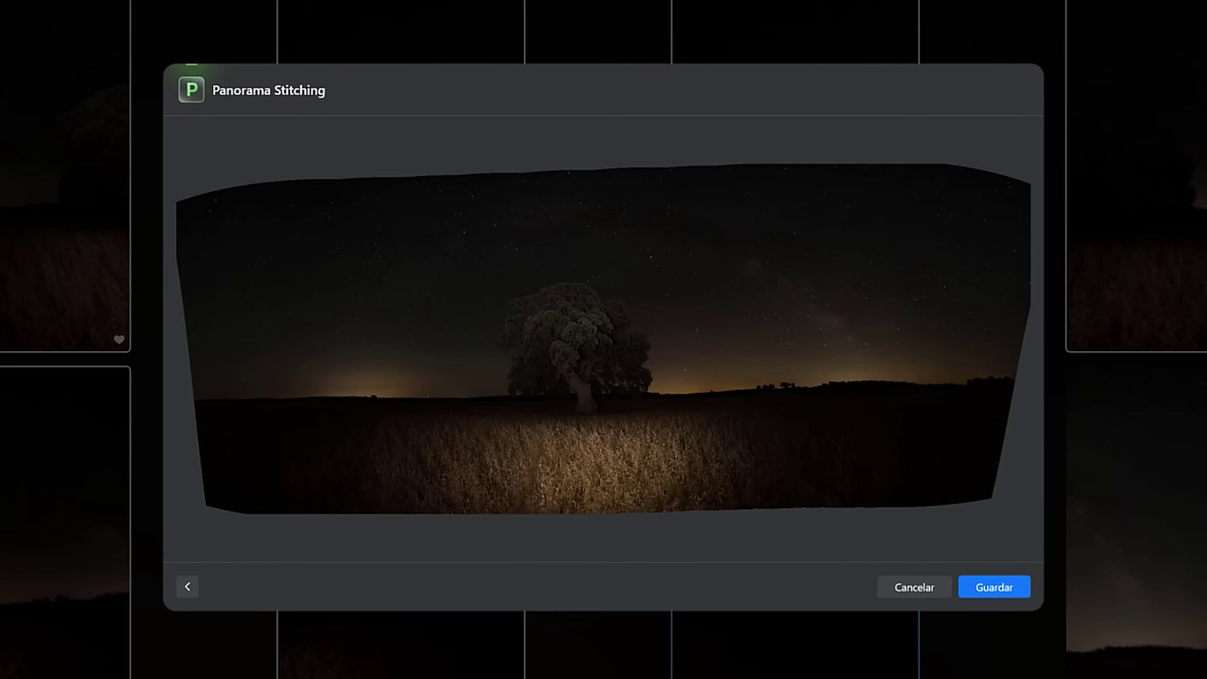
pyautogui.click(989, 587)
# View _DSC0366_PANORAMA.TIF at 100%, panning over tree, sky and wheat field, then fit back.
pyautogui.doubleClick(310, 178)
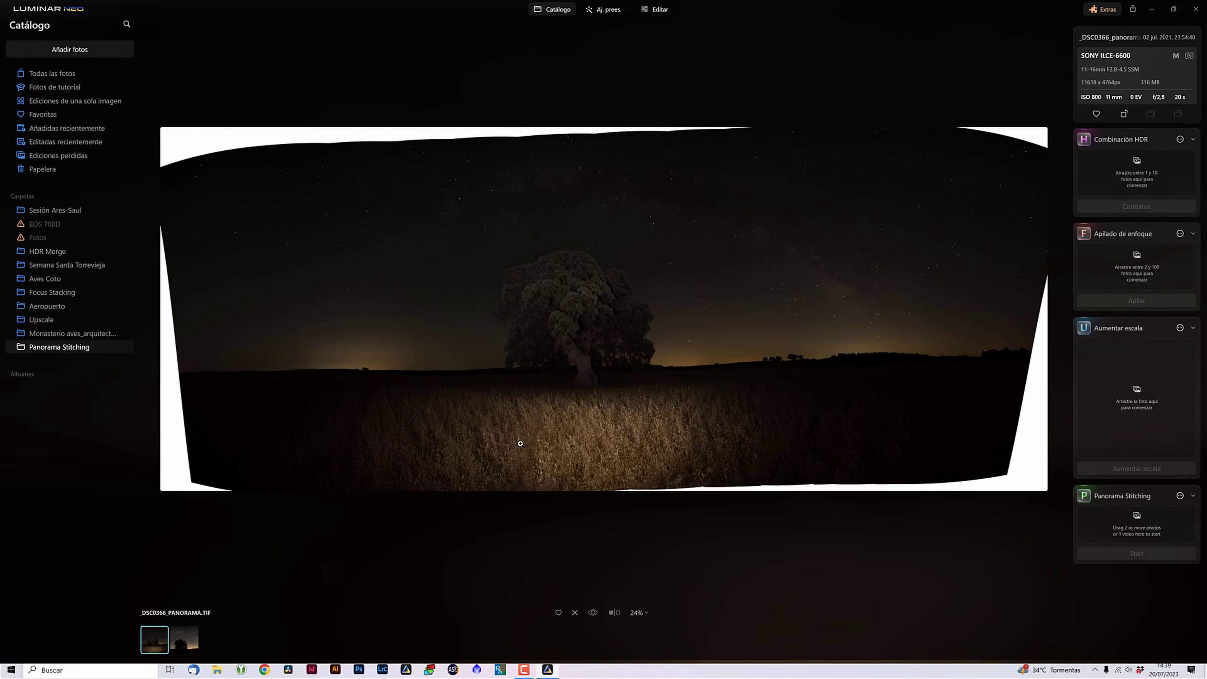
pyautogui.click(521, 443)
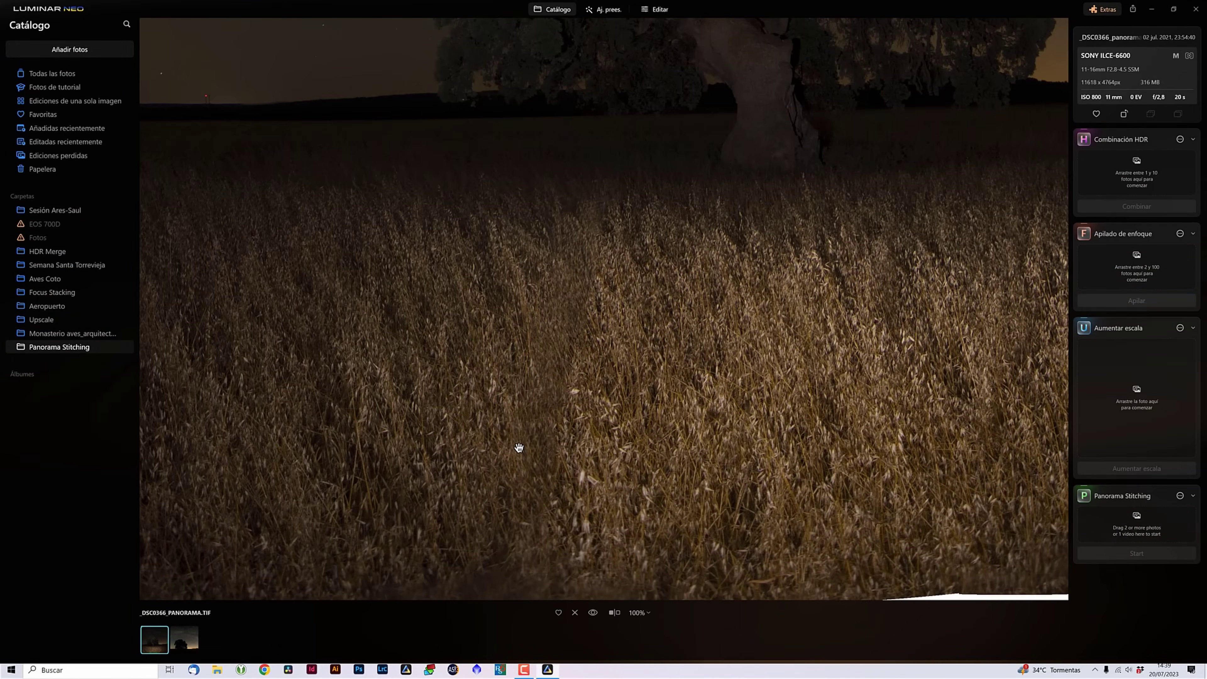
pyautogui.moveTo(700, 423); pyautogui.dragTo(639, 433)
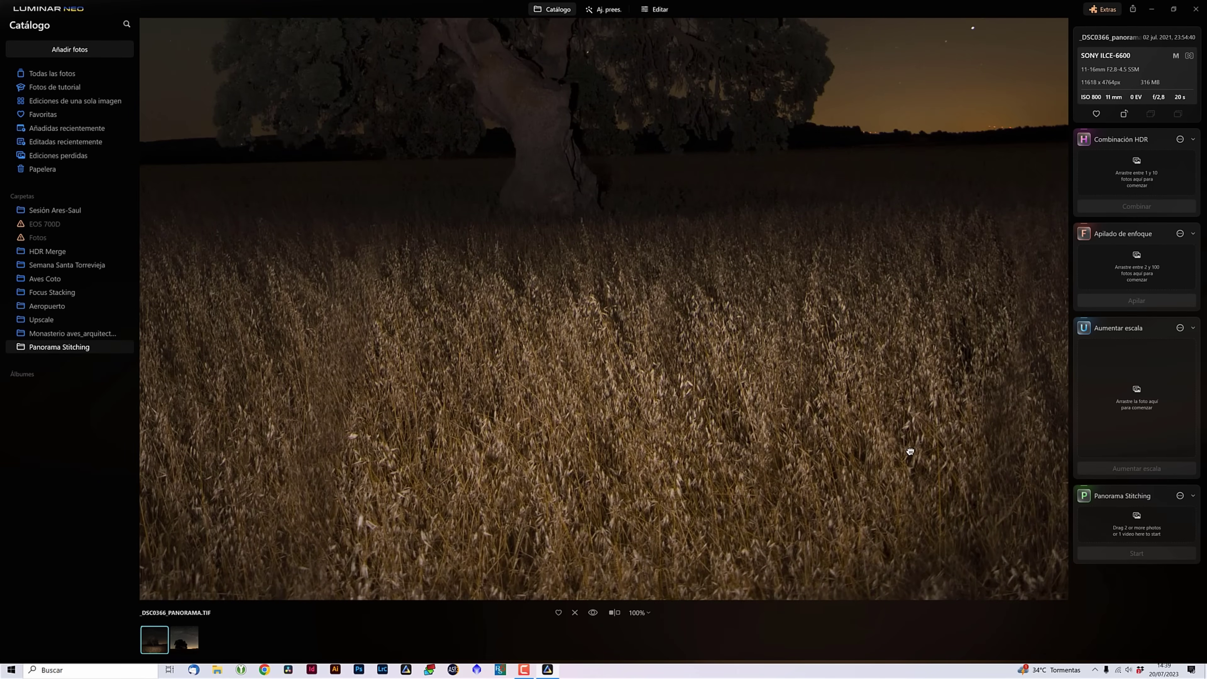
pyautogui.moveTo(910, 451); pyautogui.dragTo(650, 461)
pyautogui.moveTo(803, 394); pyautogui.dragTo(789, 504)
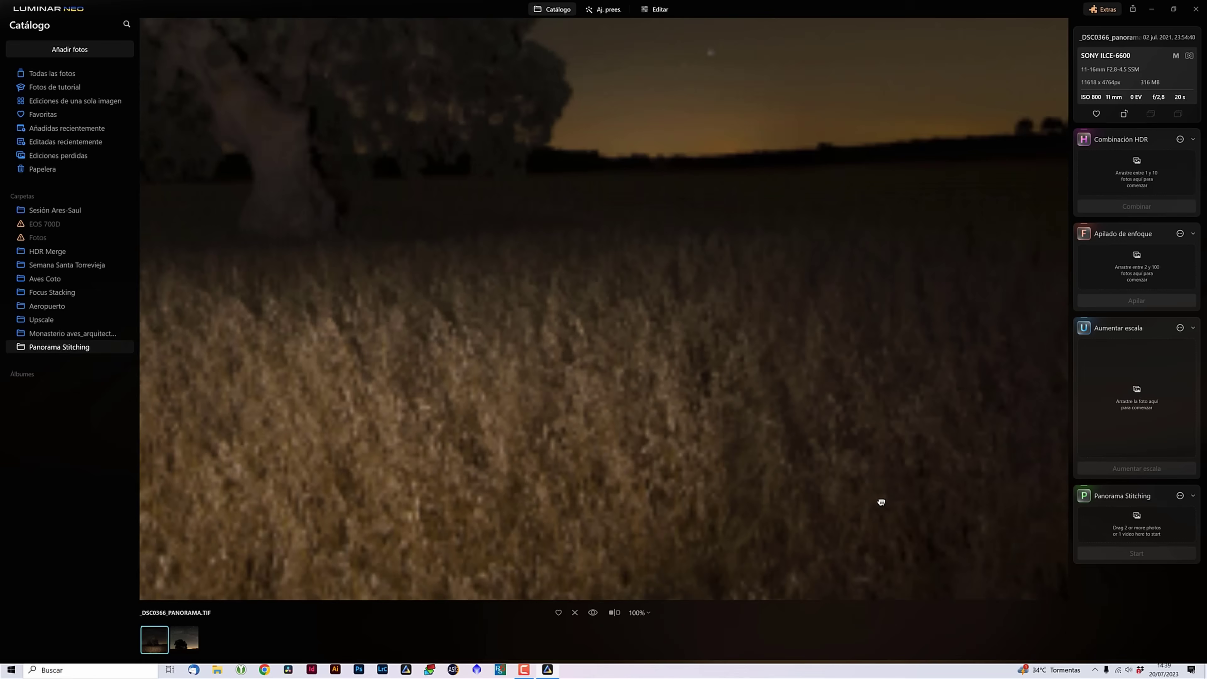
pyautogui.moveTo(477, 401)
pyautogui.mouseDown()
pyautogui.moveTo(637, 483)
pyautogui.moveTo(633, 521)
pyautogui.mouseUp()
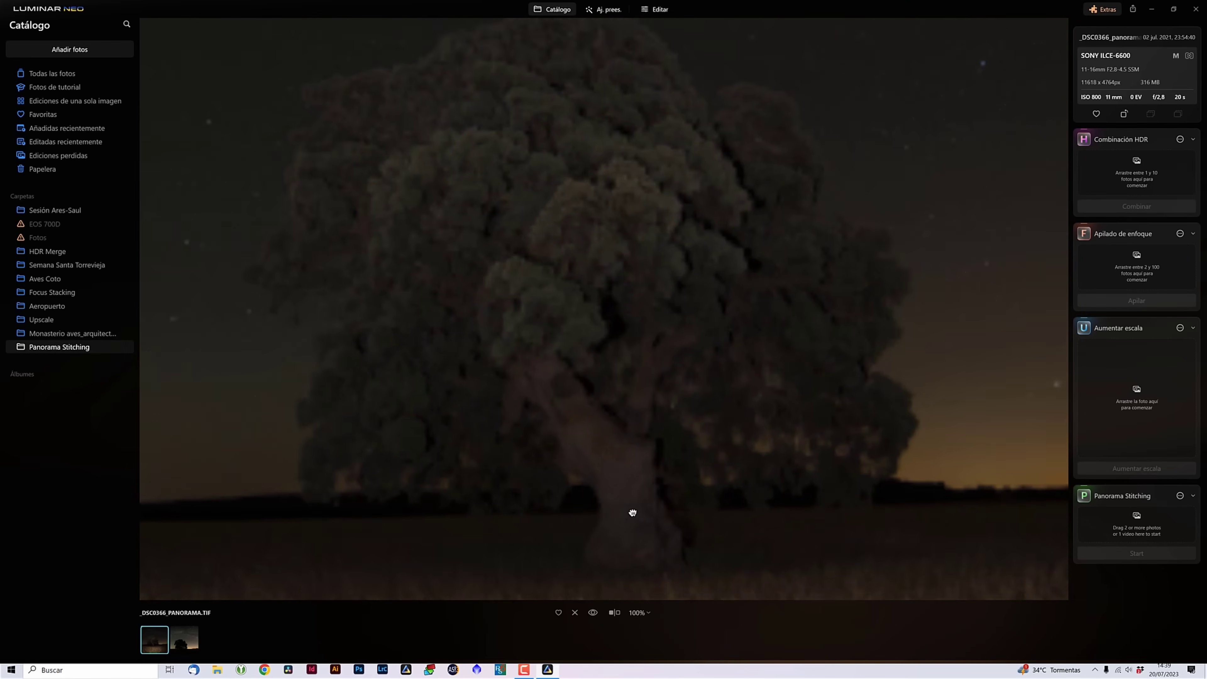
pyautogui.moveTo(636, 469); pyautogui.dragTo(647, 520)
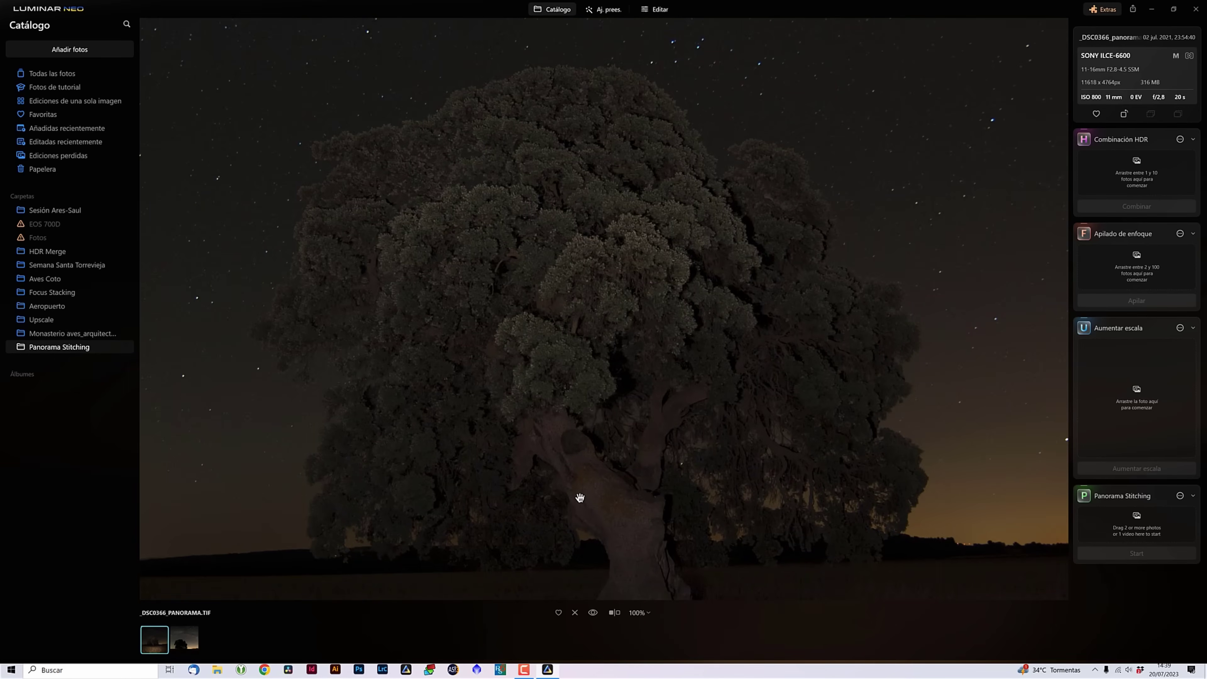
pyautogui.moveTo(580, 497); pyautogui.dragTo(589, 521)
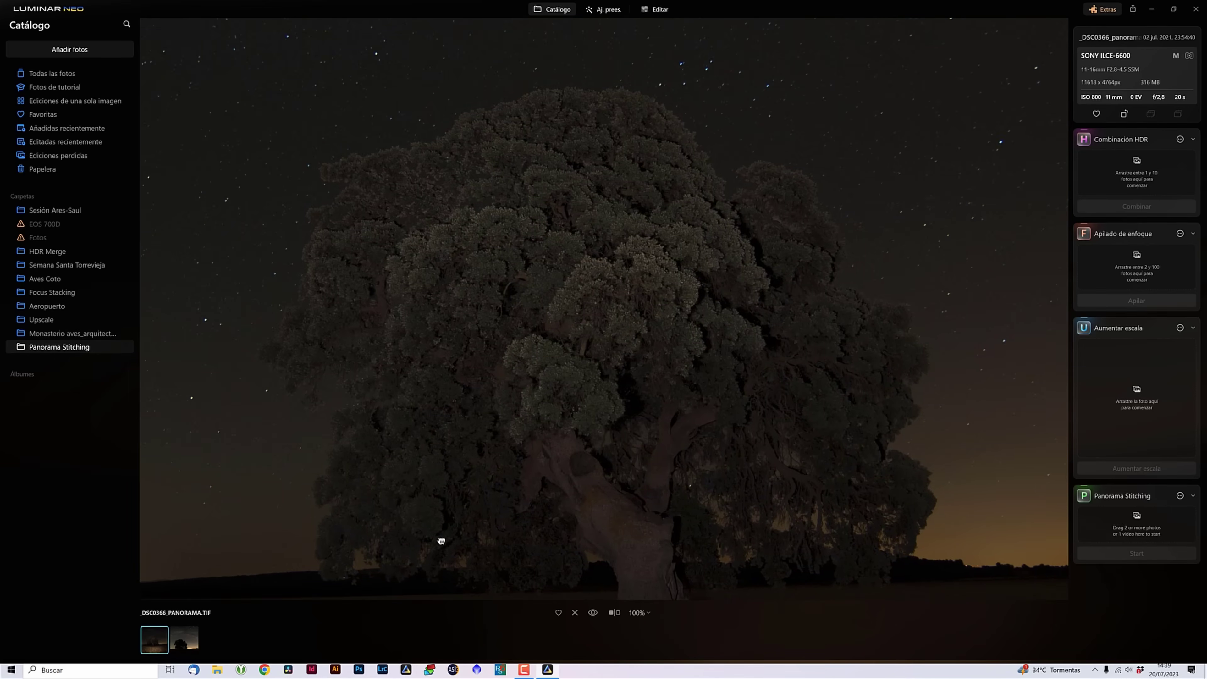
pyautogui.moveTo(439, 539); pyautogui.dragTo(712, 356)
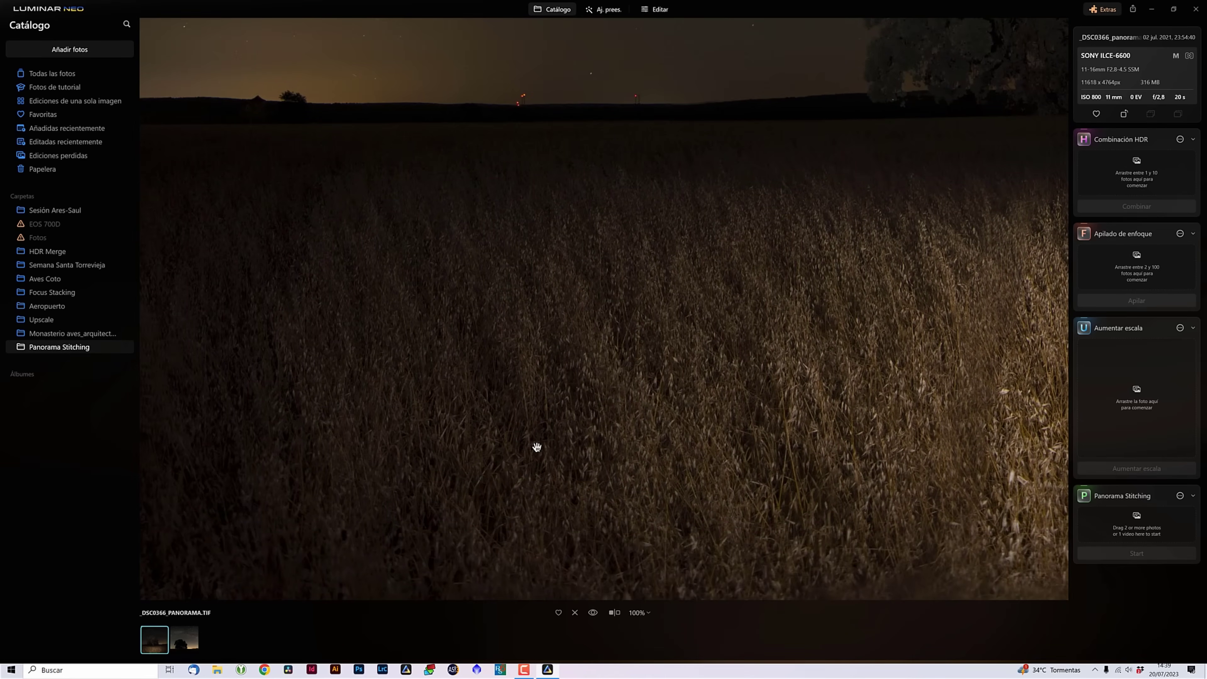
pyautogui.moveTo(711, 470); pyautogui.dragTo(480, 447)
pyautogui.moveTo(687, 488); pyautogui.dragTo(438, 485)
pyautogui.doubleClick(618, 444)
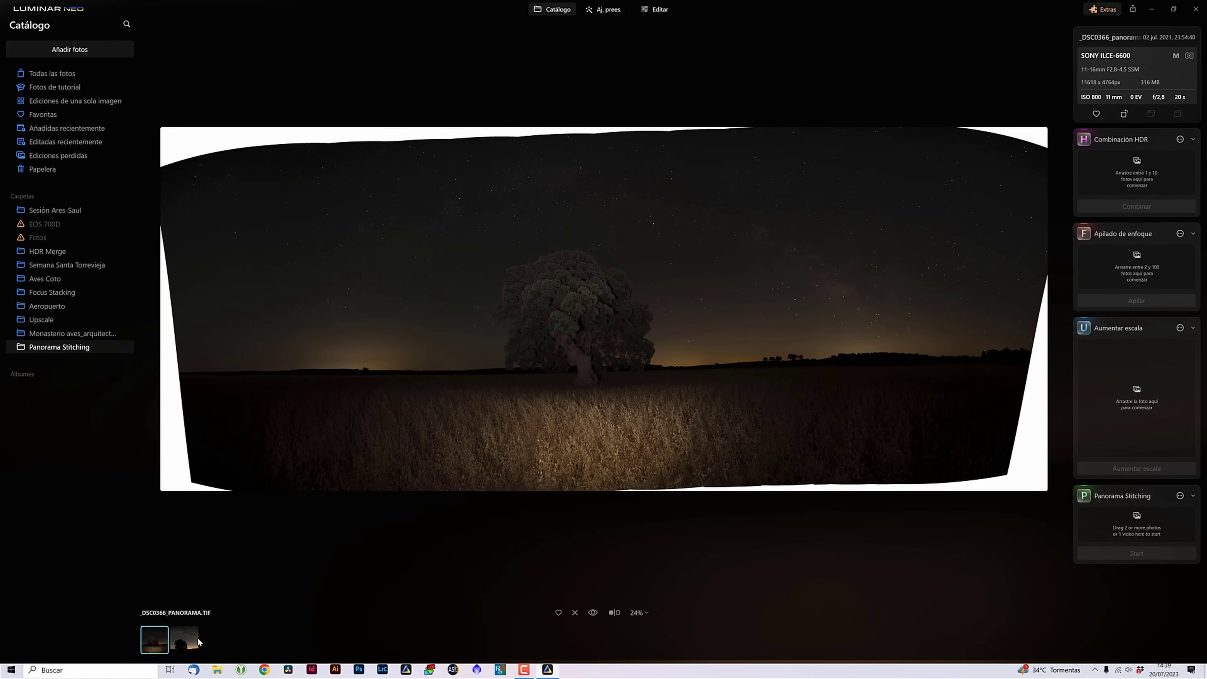
# Export the _DSC0391 and _DSC0366 panoramas from Luminar Neo as 16-bit Adobe RGB TIFFs to the desktop.
pyautogui.click(187, 642)
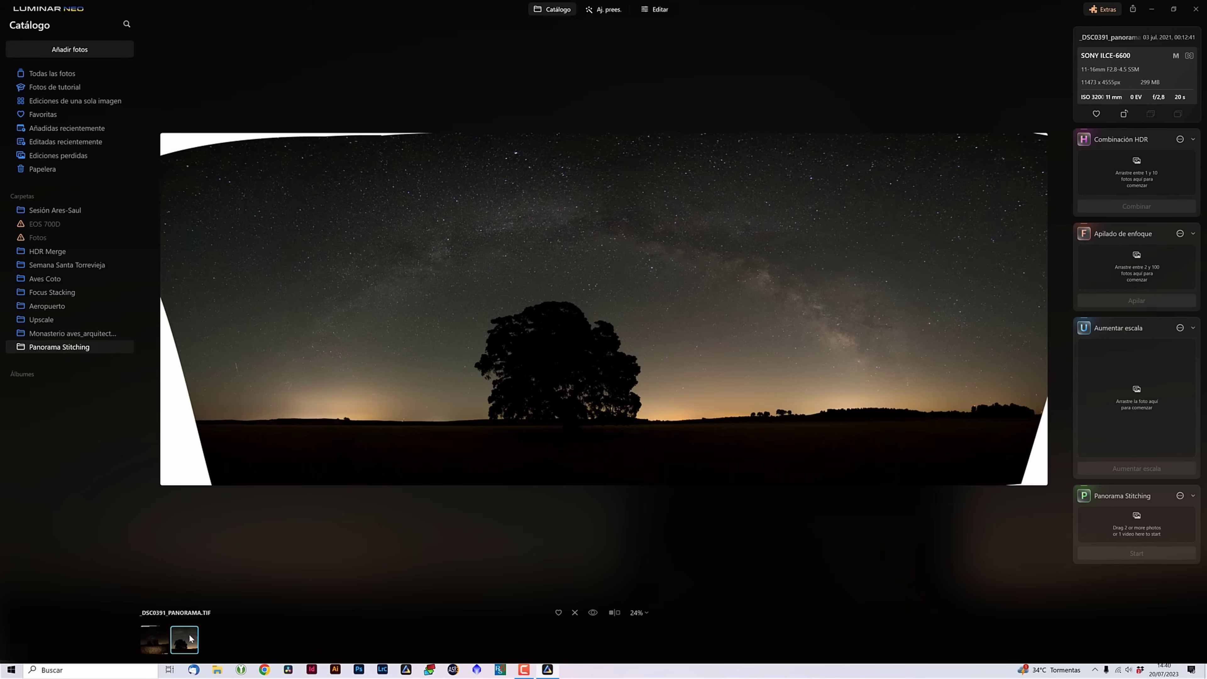
pyautogui.rightClick(150, 634)
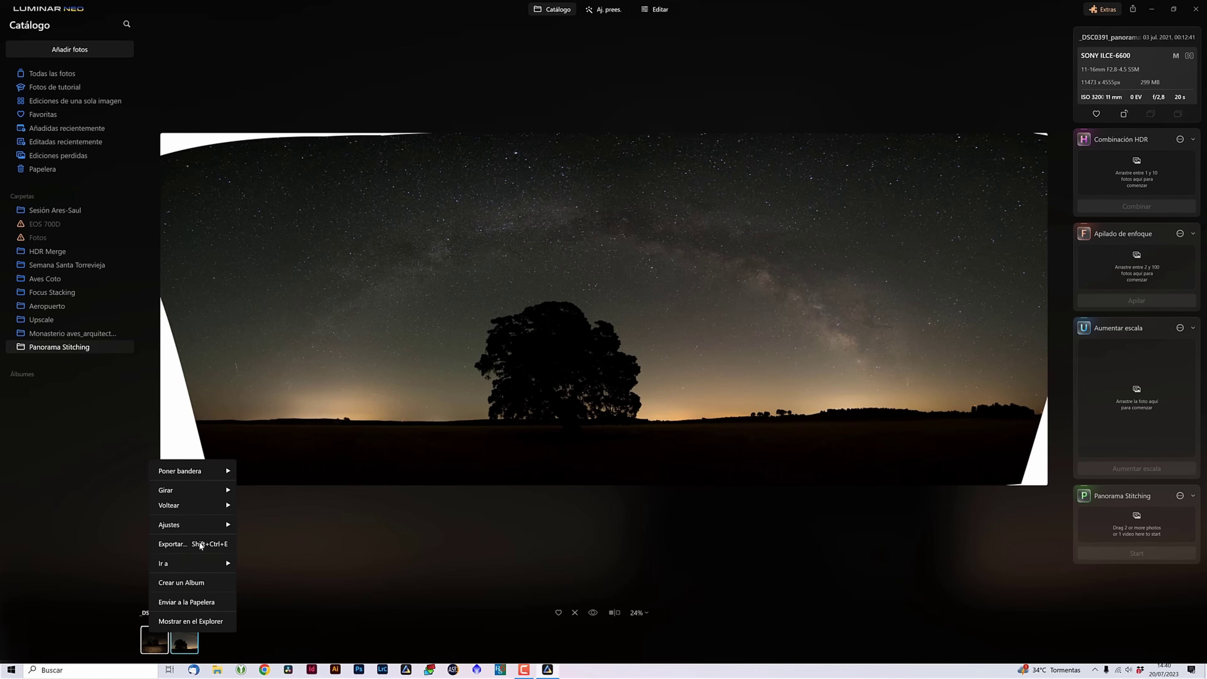
pyautogui.click(190, 544)
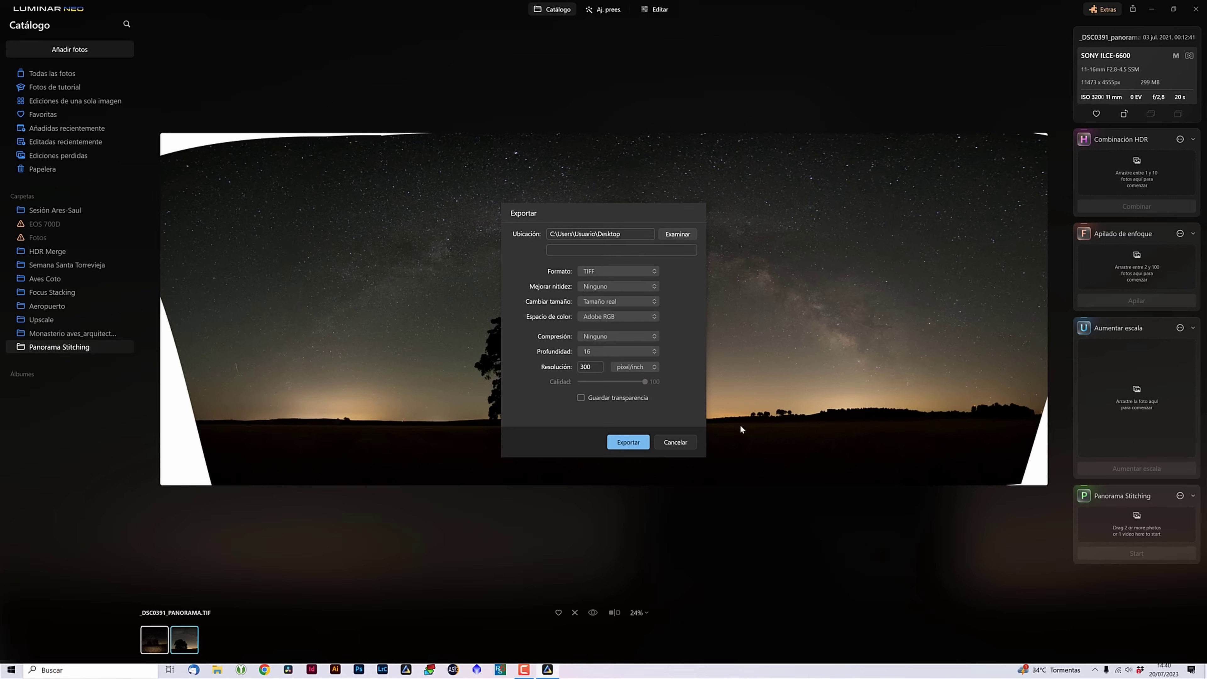
pyautogui.click(625, 441)
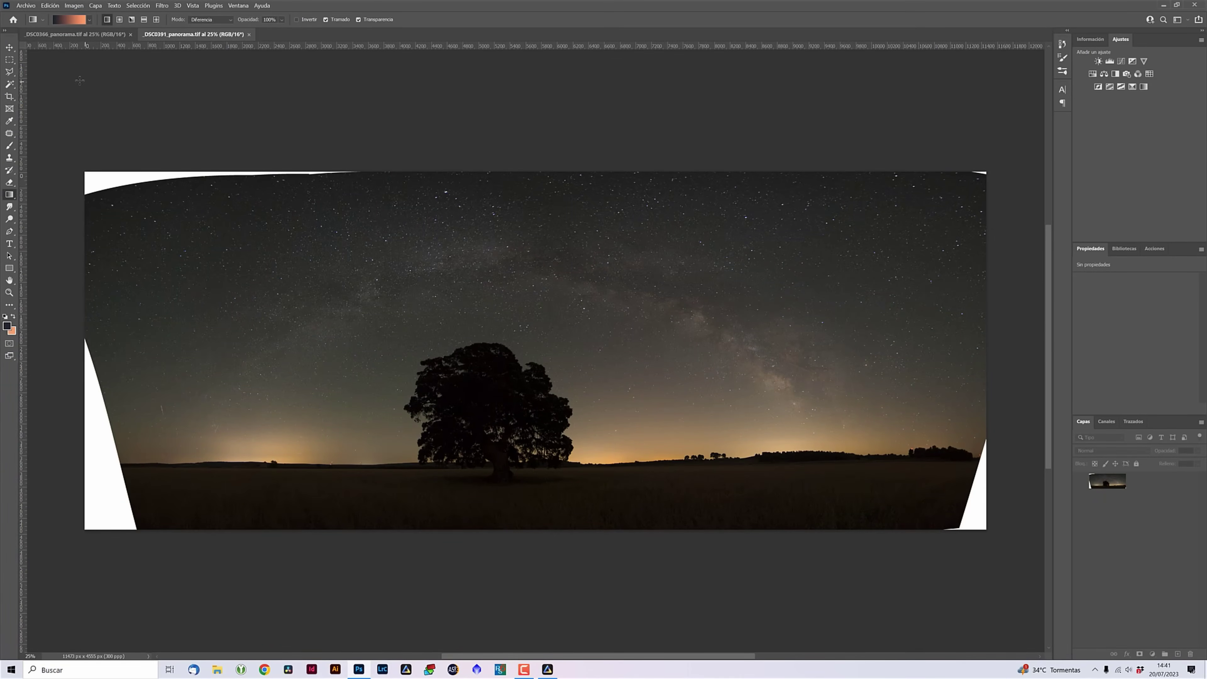
# Compare the _DSC0366 and _DSC0391 documents, ending with the _DSC0366 wheat-field panorama in front.
pyautogui.click(92, 34)
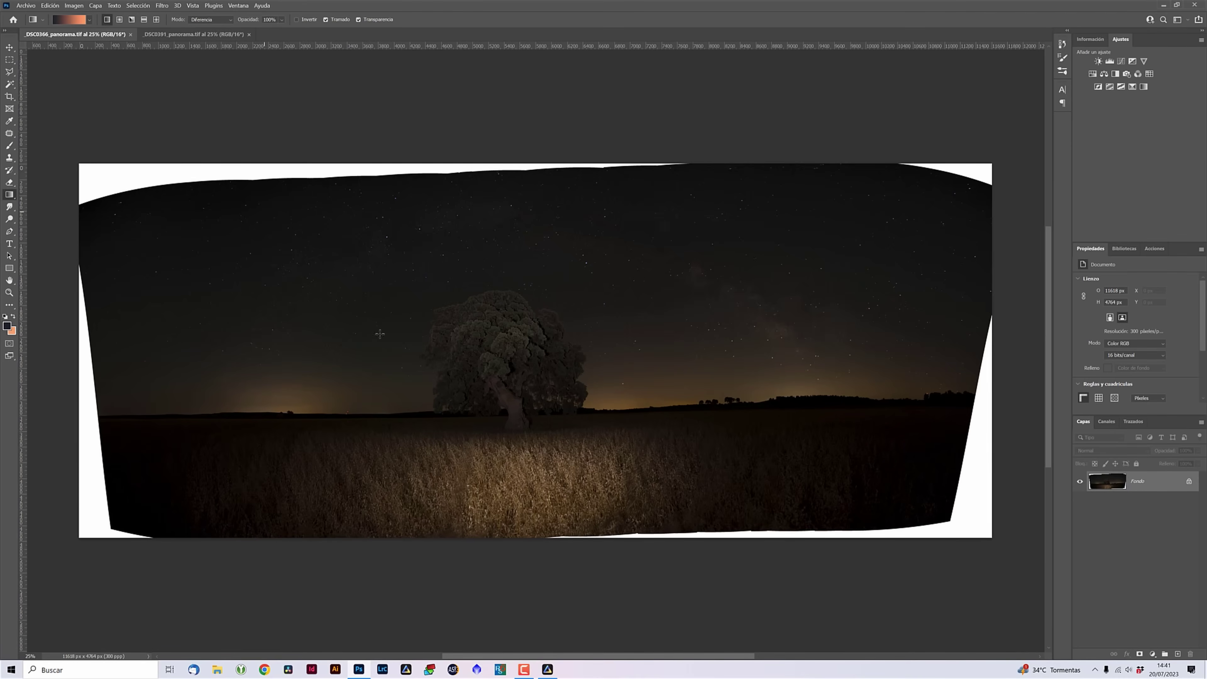
pyautogui.click(215, 35)
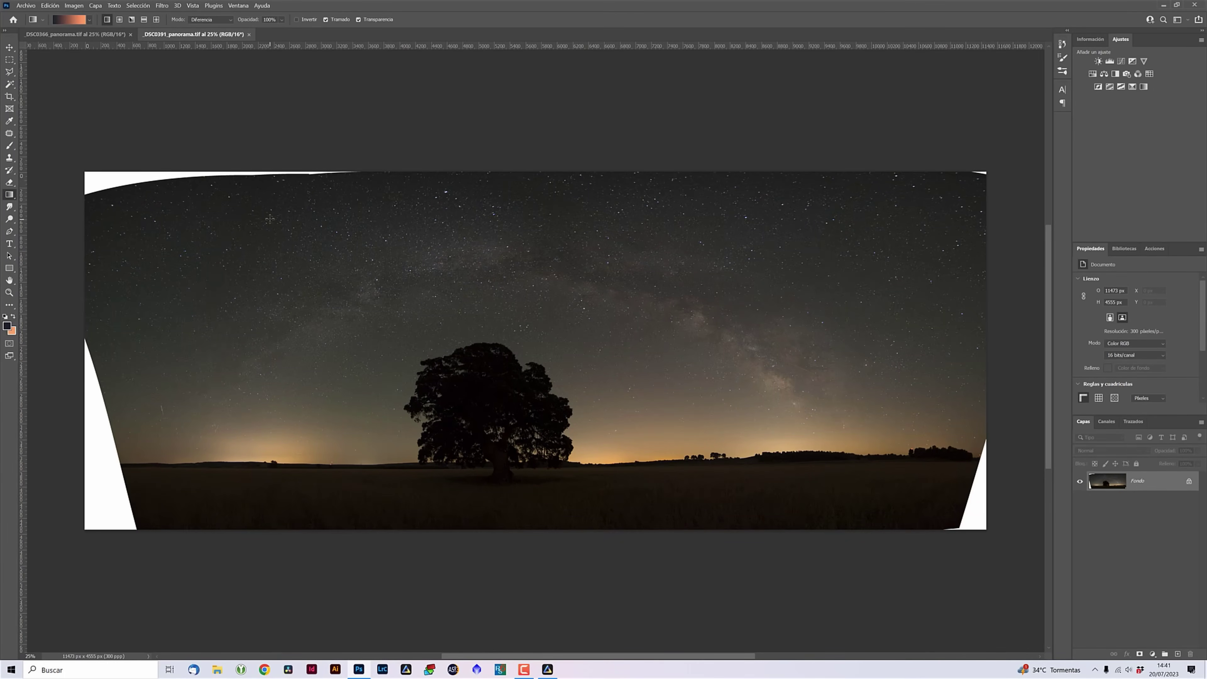
pyautogui.click(103, 34)
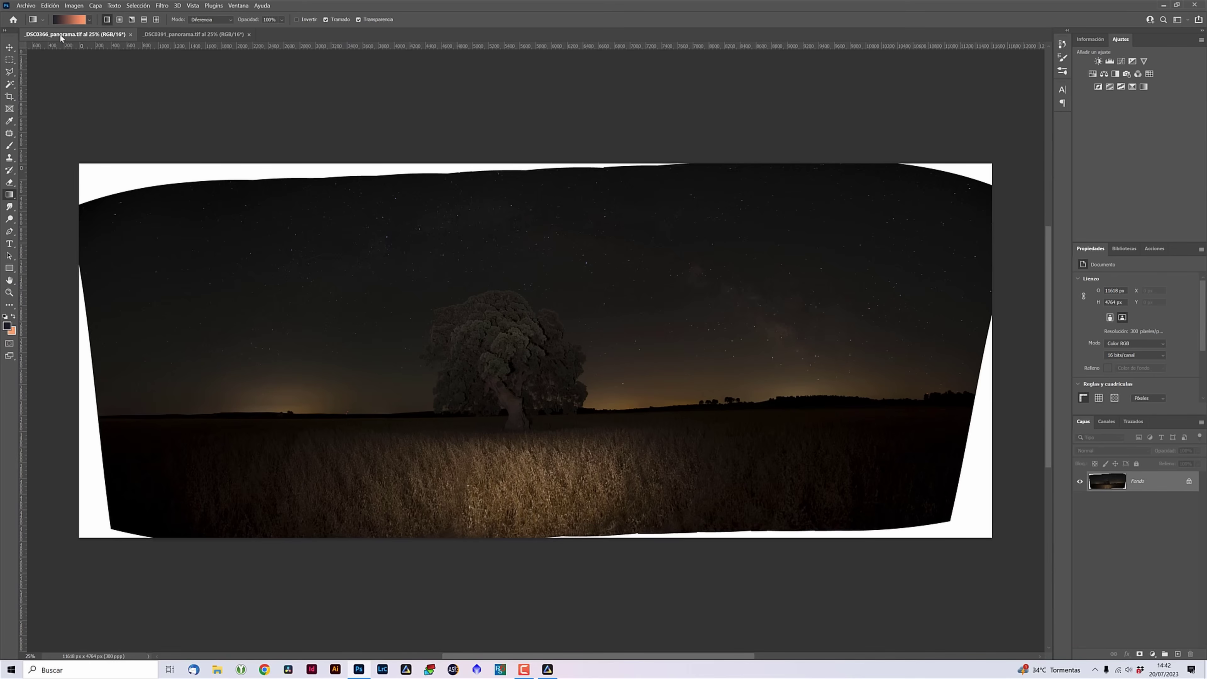
# Move the _DSC0366 wheat-field image into _DSC0391 as layer Capa 1, roughly aligned.
pyautogui.moveTo(60, 36); pyautogui.dragTo(468, 271)
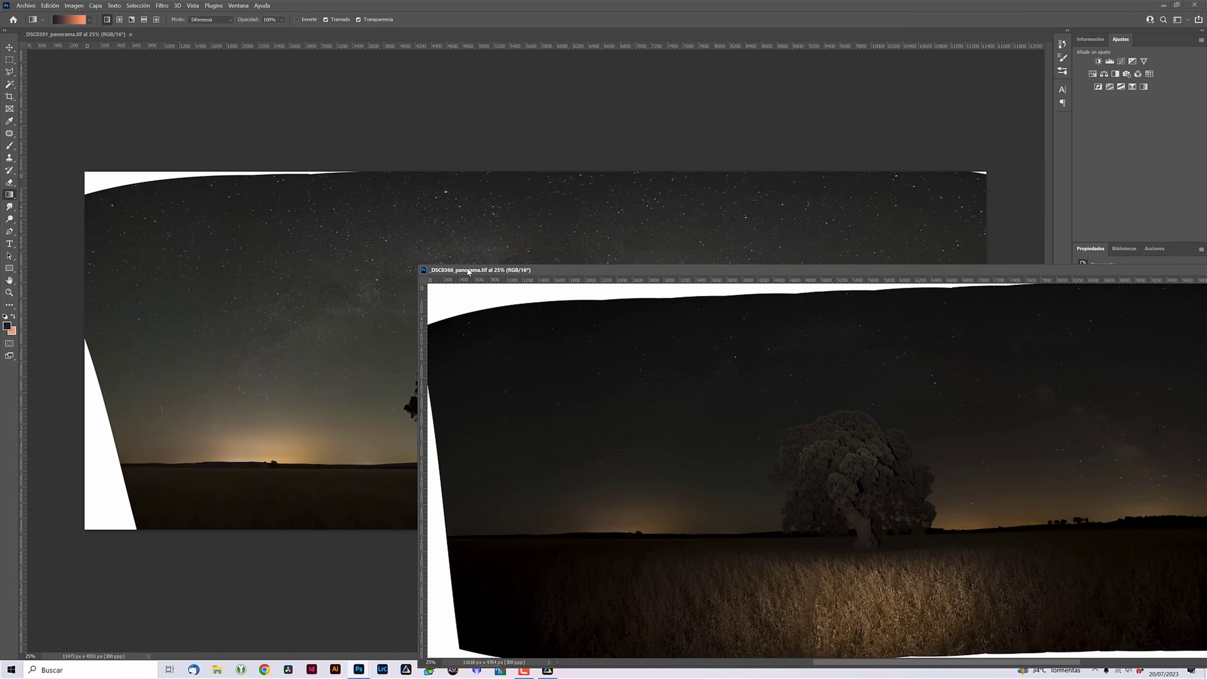
pyautogui.click(10, 47)
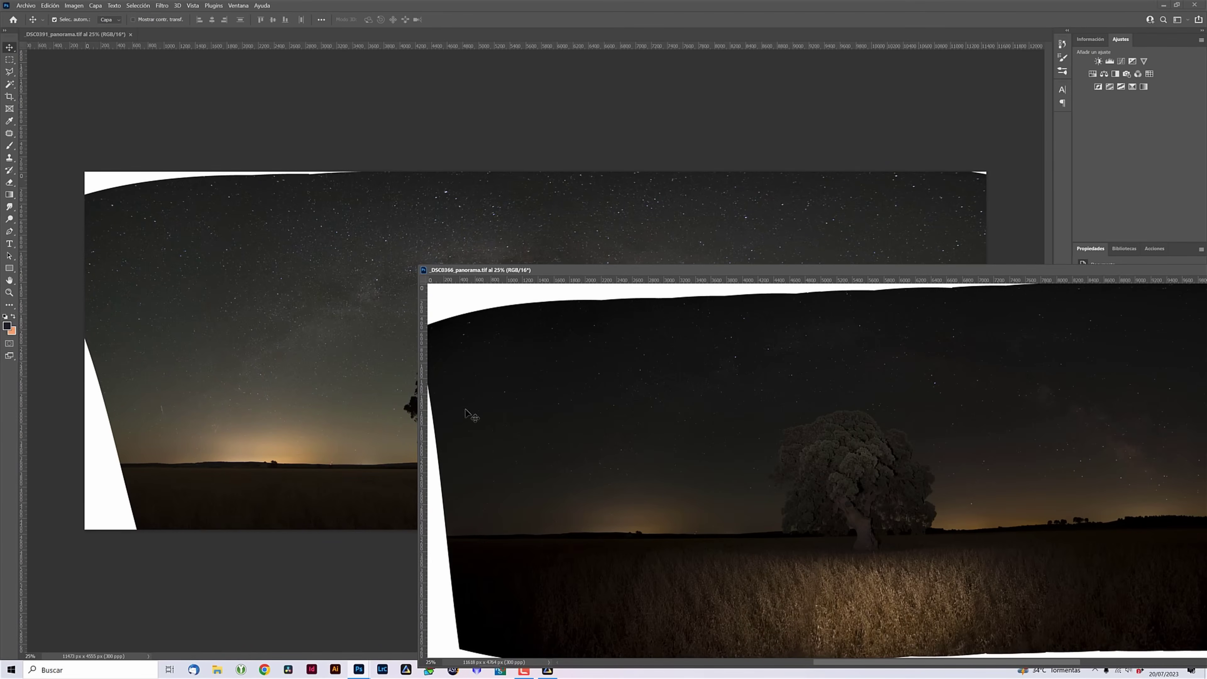
pyautogui.moveTo(604, 491); pyautogui.dragTo(321, 341)
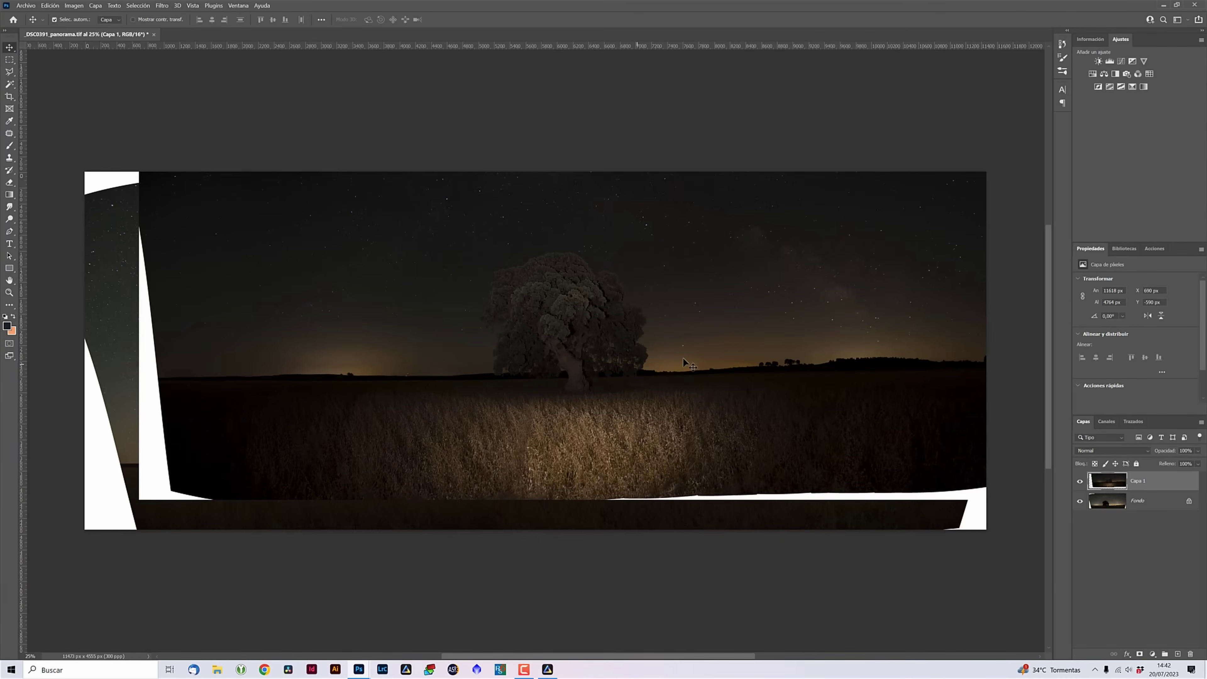
pyautogui.moveTo(677, 371); pyautogui.dragTo(625, 404)
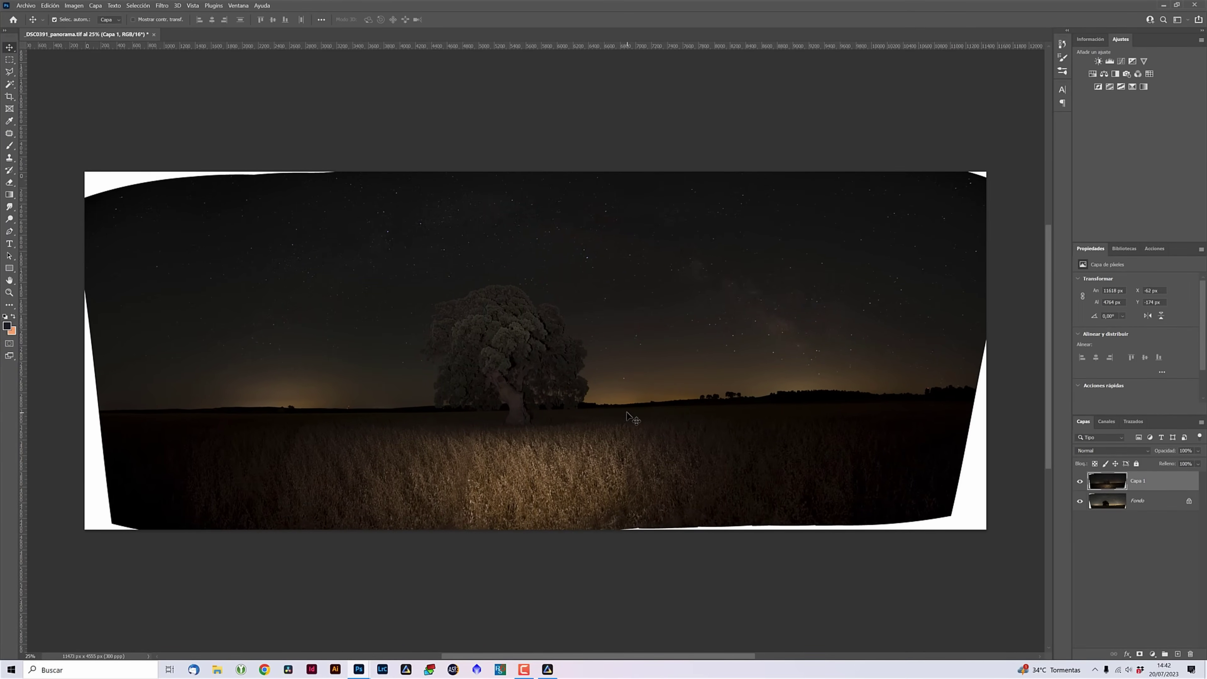
# Lower Capa 1's opacity and shift it so the wheat-field horizon lines up with the Milky Way panorama.
pyautogui.click(1198, 451)
pyautogui.moveTo(1198, 462); pyautogui.dragTo(1173, 464)
pyautogui.moveTo(539, 421); pyautogui.dragTo(551, 464)
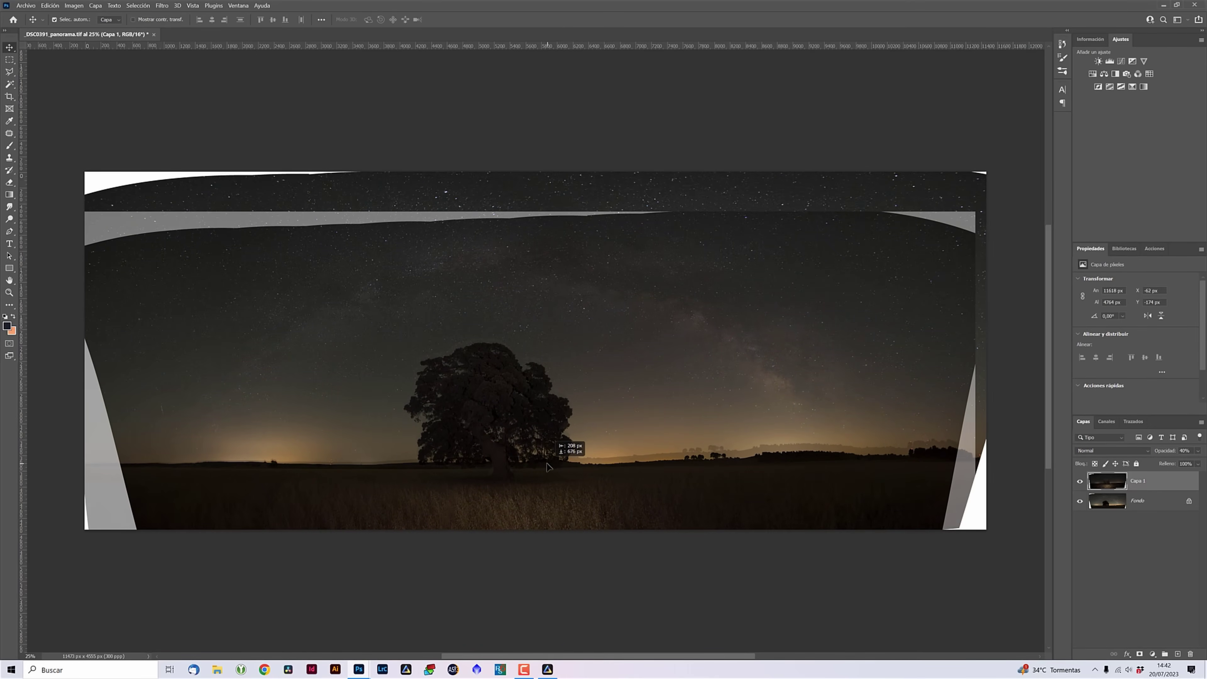
pyautogui.hotkey('ctrl', '+')
pyautogui.hotkey('ctrl', '+')
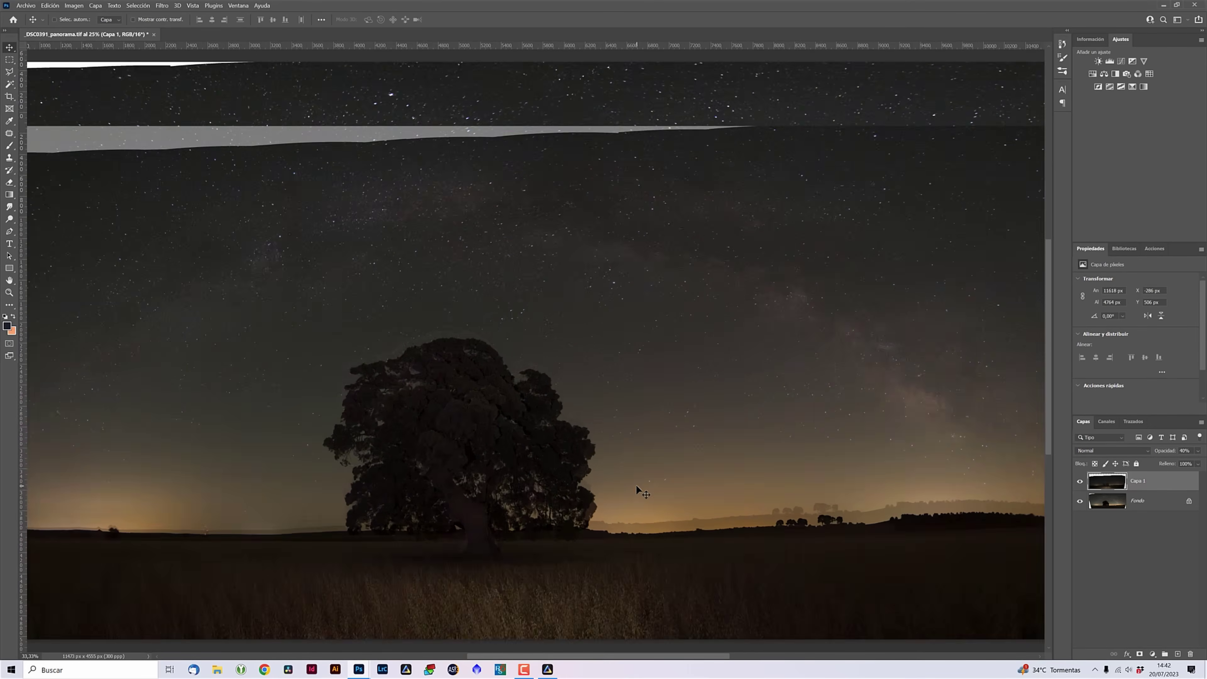
pyautogui.hotkey('ctrl', '+')
pyautogui.moveTo(563, 482); pyautogui.dragTo(582, 497)
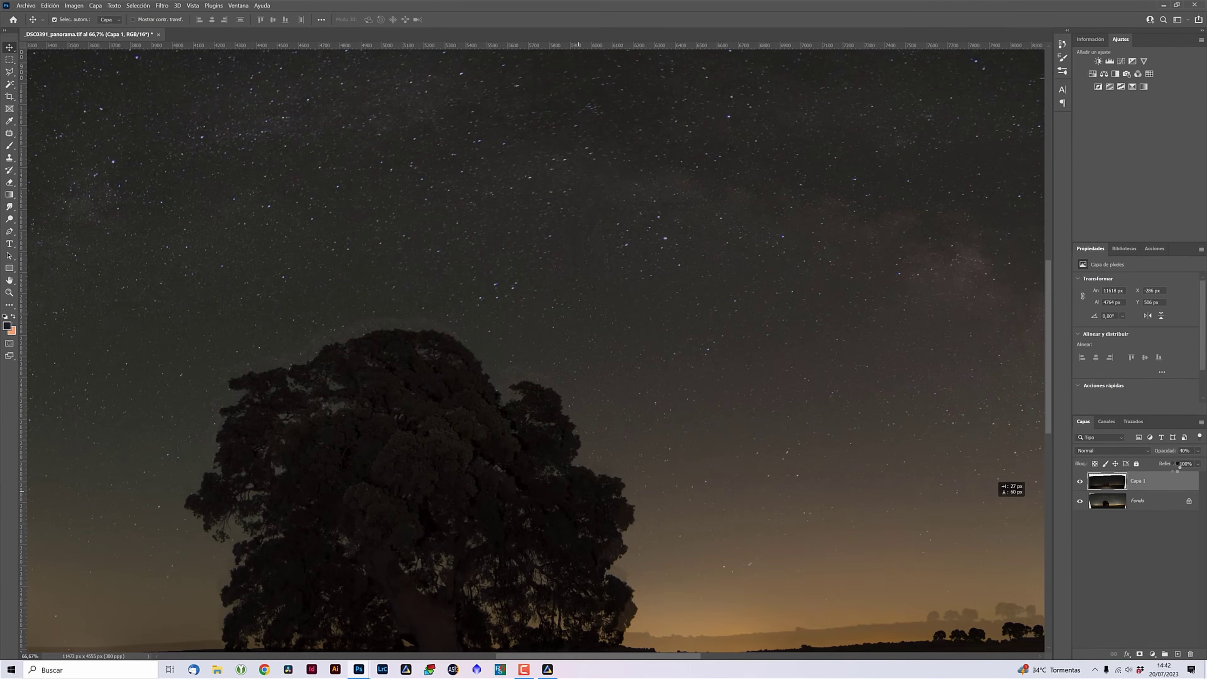
# Set Capa 1 to 54% opacity and nudge it until both tree silhouettes overlap.
pyautogui.click(1198, 450)
pyautogui.moveTo(1177, 460); pyautogui.dragTo(1181, 460)
pyautogui.moveTo(589, 508); pyautogui.dragTo(598, 510)
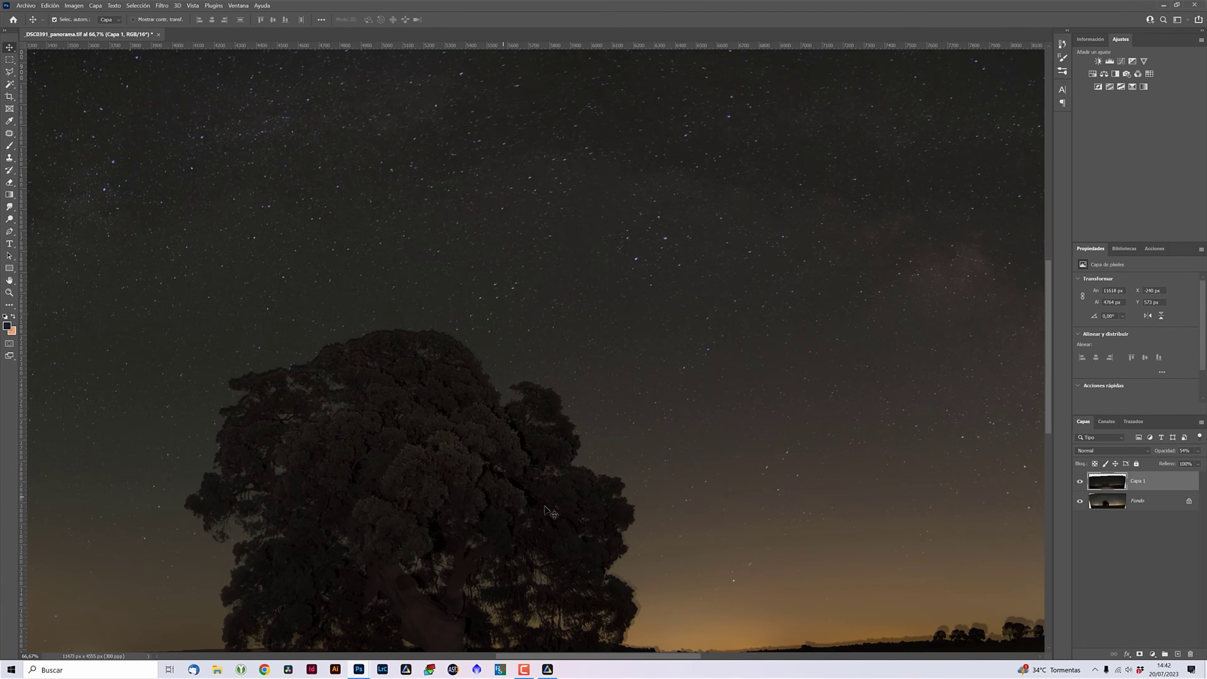
pyautogui.scroll(-5, 616, 326)
pyautogui.moveTo(846, 470); pyautogui.dragTo(584, 504)
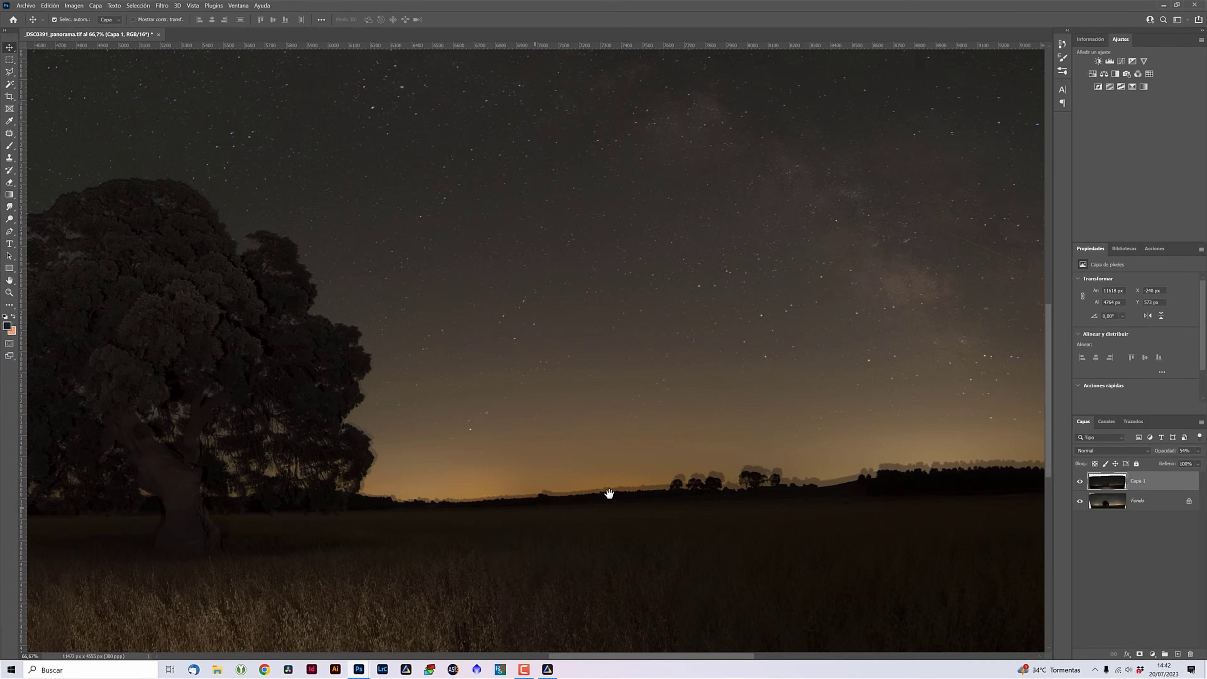
pyautogui.moveTo(347, 485); pyautogui.dragTo(741, 472)
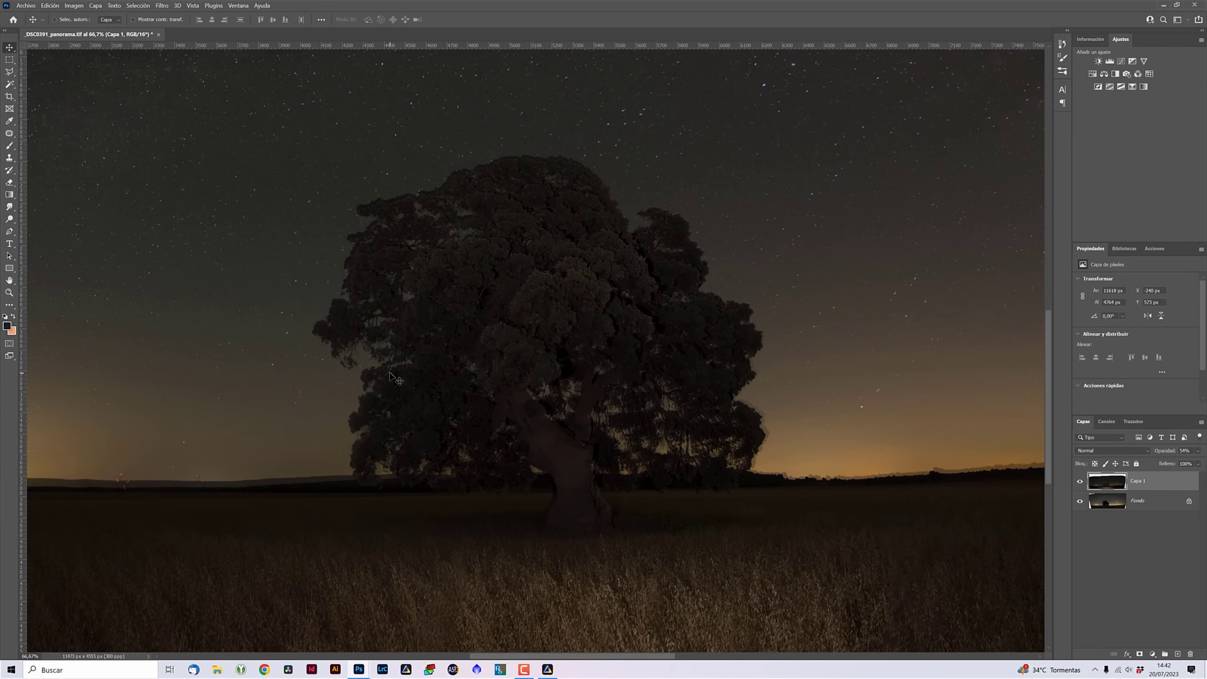
pyautogui.scroll(1, 390, 376)
pyautogui.moveTo(424, 367); pyautogui.dragTo(420, 364)
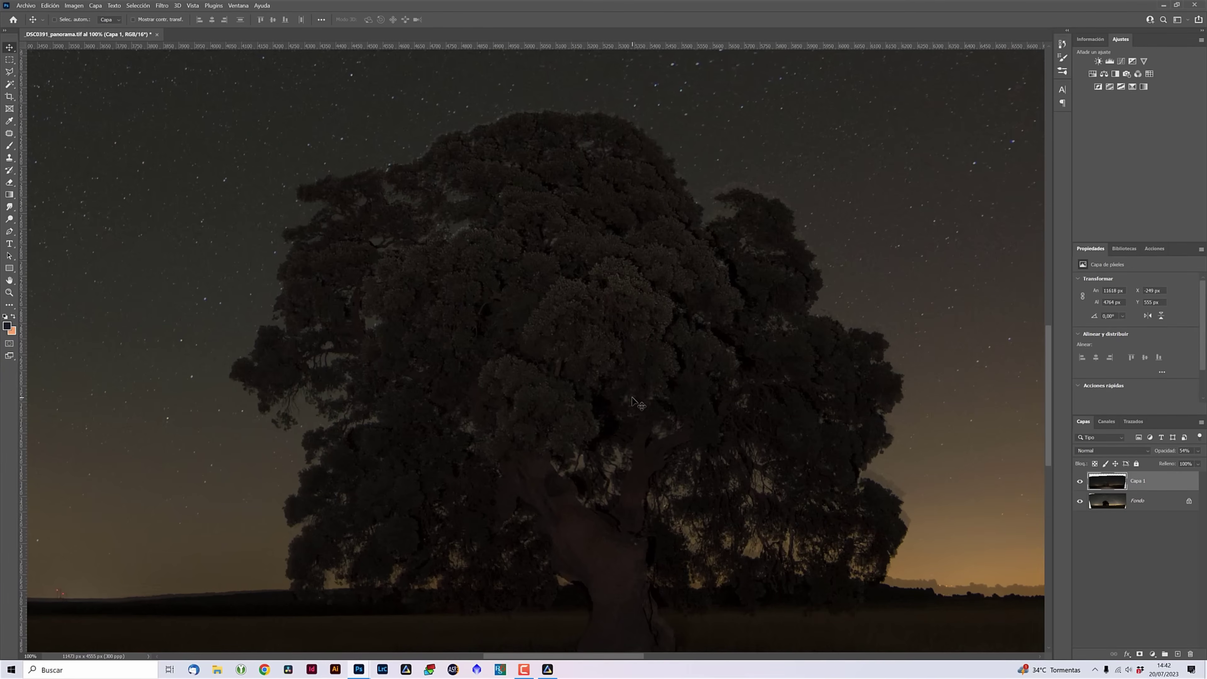
pyautogui.scroll(-1, 632, 397)
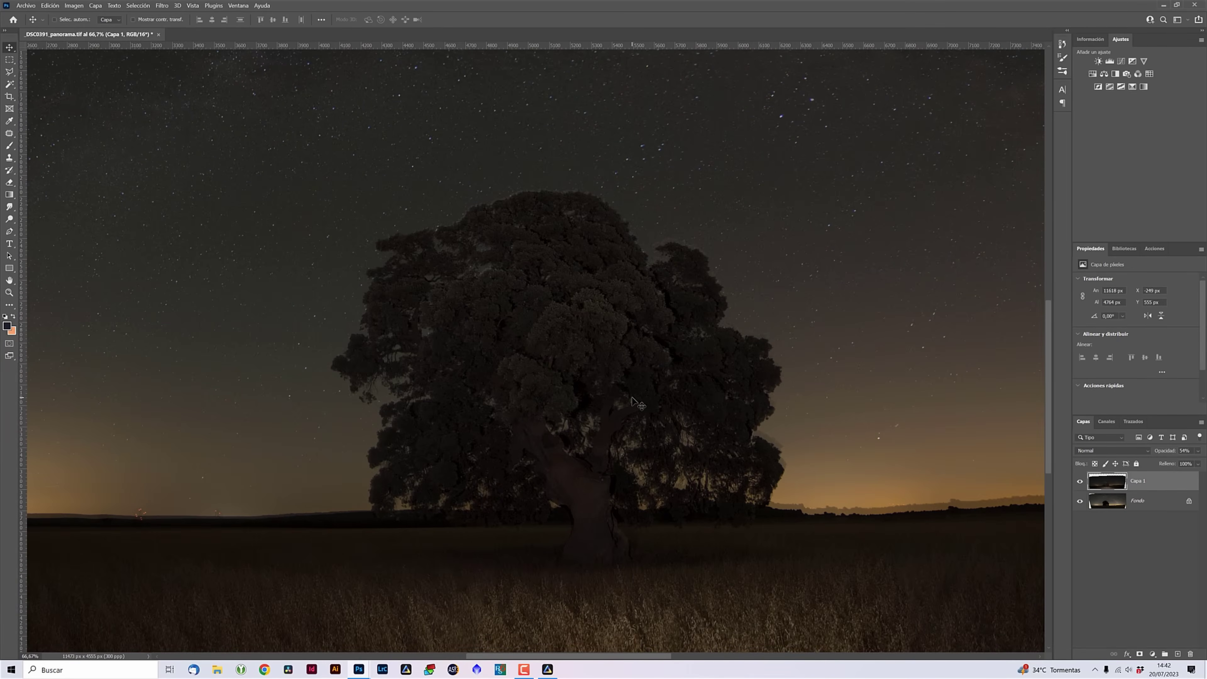
pyautogui.hotkey('ctrl', 't')
# Rotate Capa 1 by 0.5°, commit it, and nudge it so tree and horizon match Fondo.
pyautogui.scroll(-1, 632, 402)
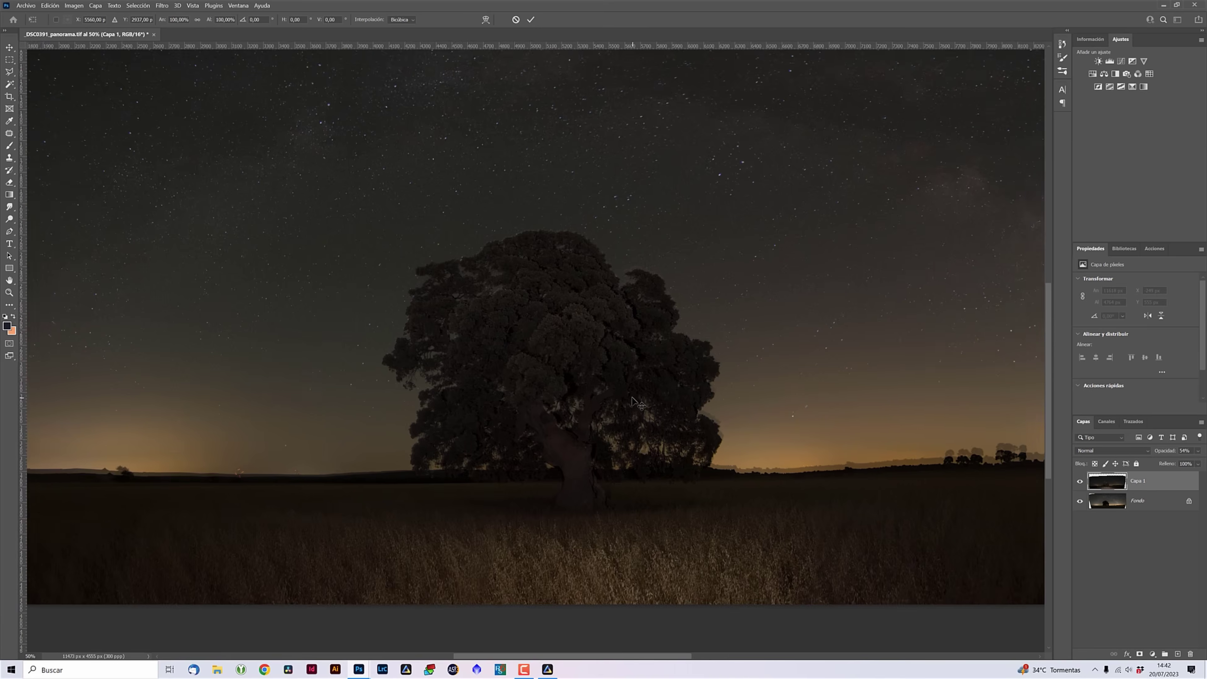
pyautogui.scroll(-1, 632, 402)
pyautogui.moveTo(601, 78); pyautogui.dragTo(608, 77)
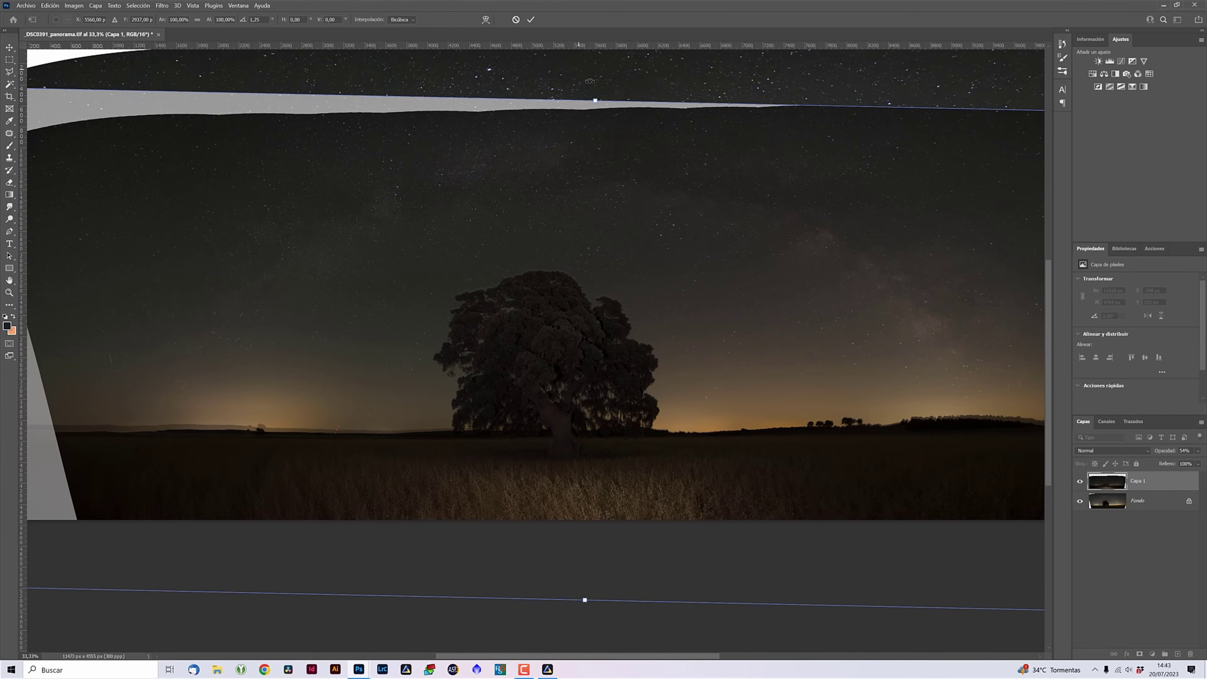
pyautogui.moveTo(597, 86); pyautogui.dragTo(593, 86)
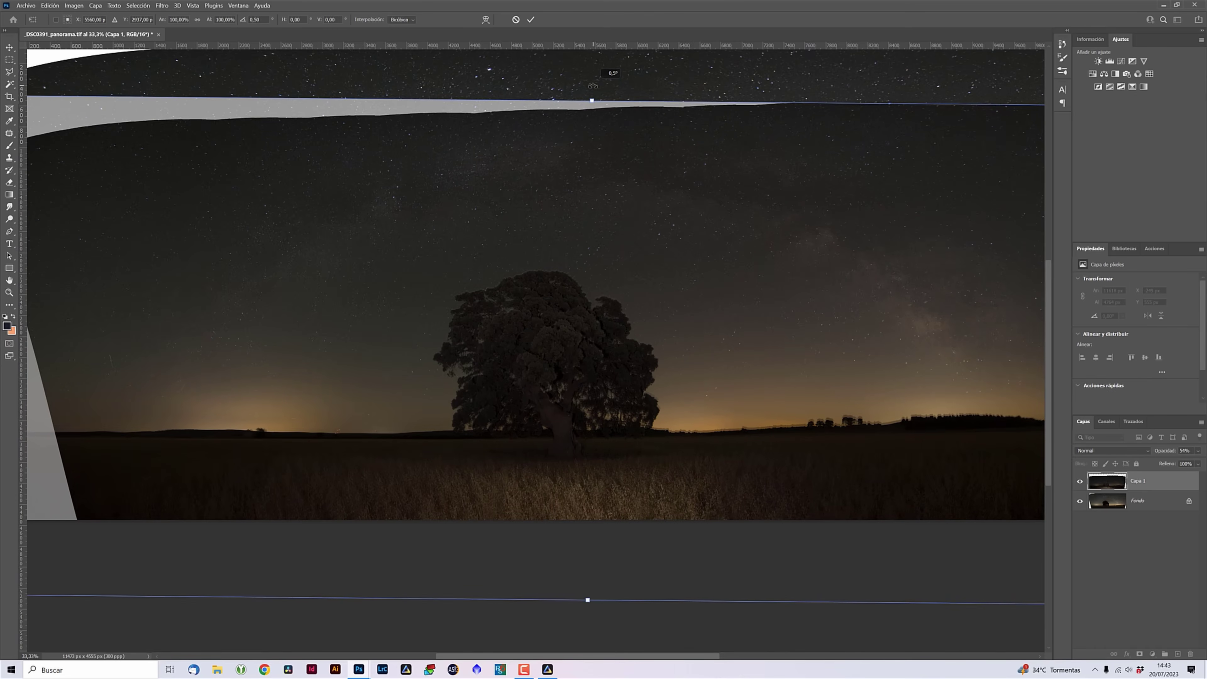
pyautogui.scroll(1, 536, 350)
pyautogui.scroll(1, 536, 350)
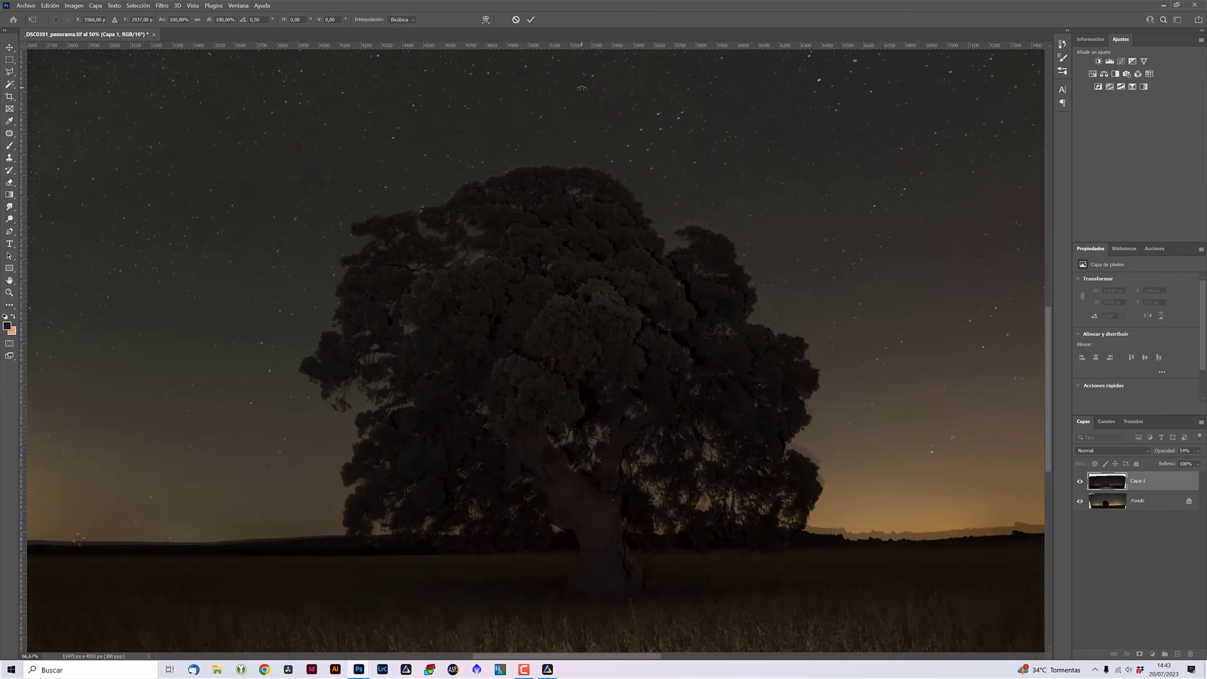
pyautogui.scroll(1, 536, 350)
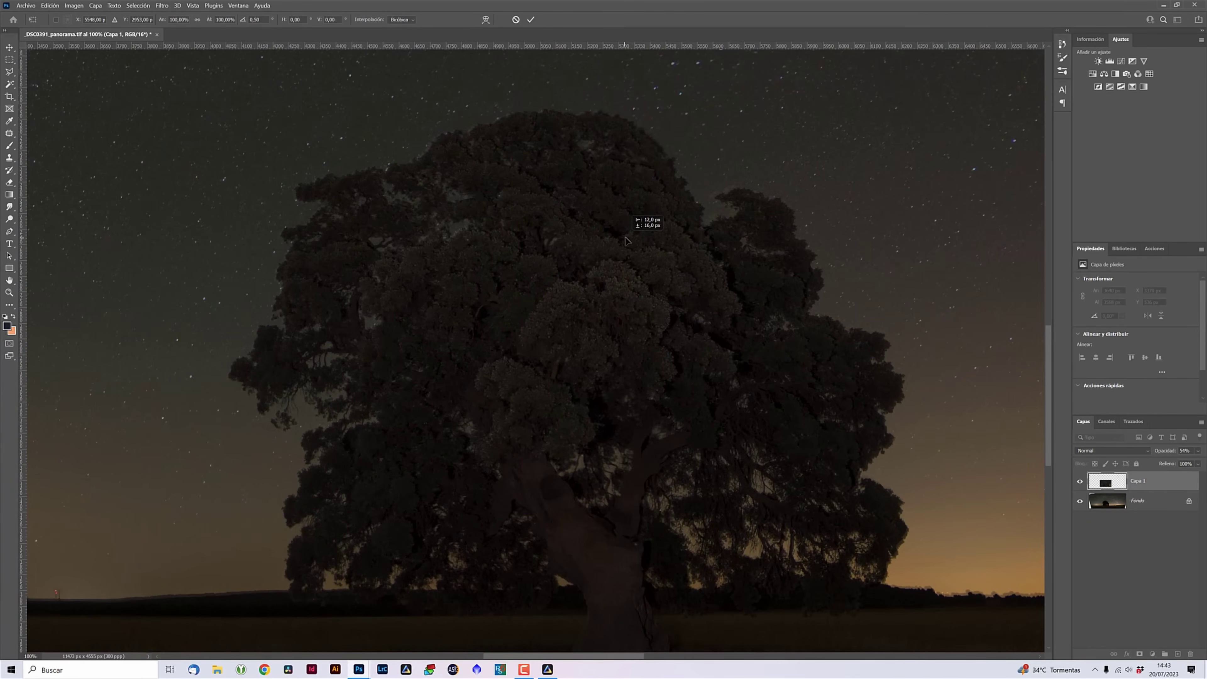
pyautogui.press('Return')
pyautogui.scroll(-1, 640, 472)
pyautogui.moveTo(640, 473); pyautogui.dragTo(637, 473)
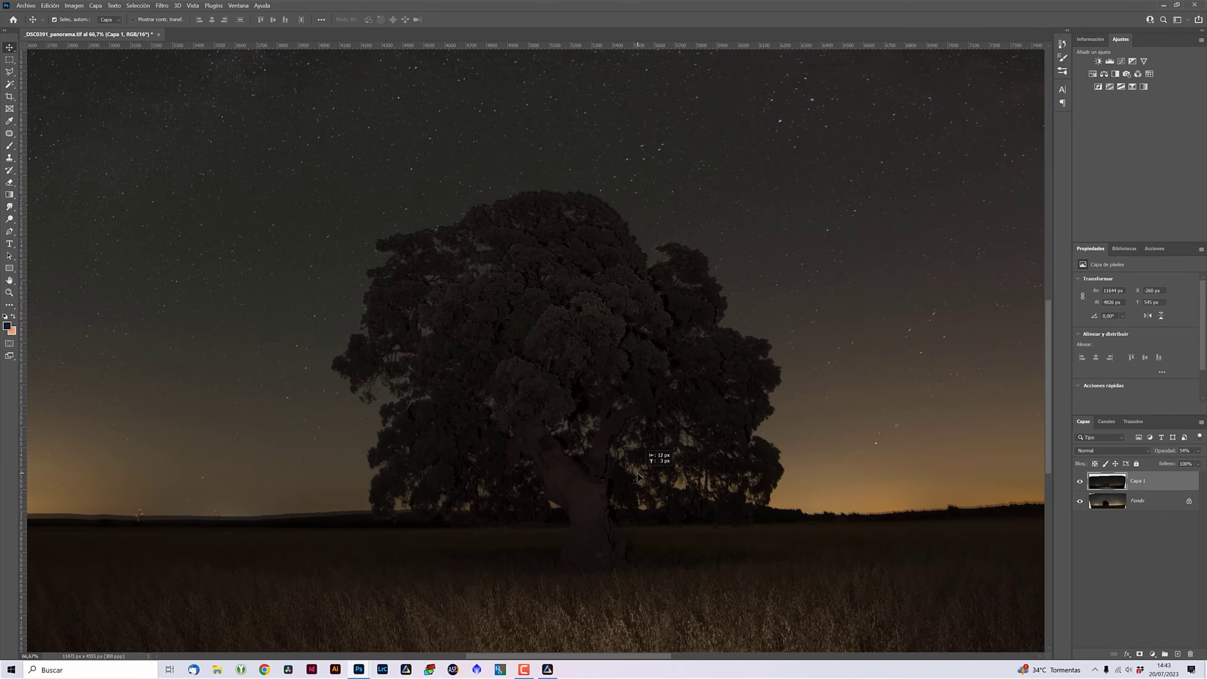
pyautogui.scroll(-3, 636, 473)
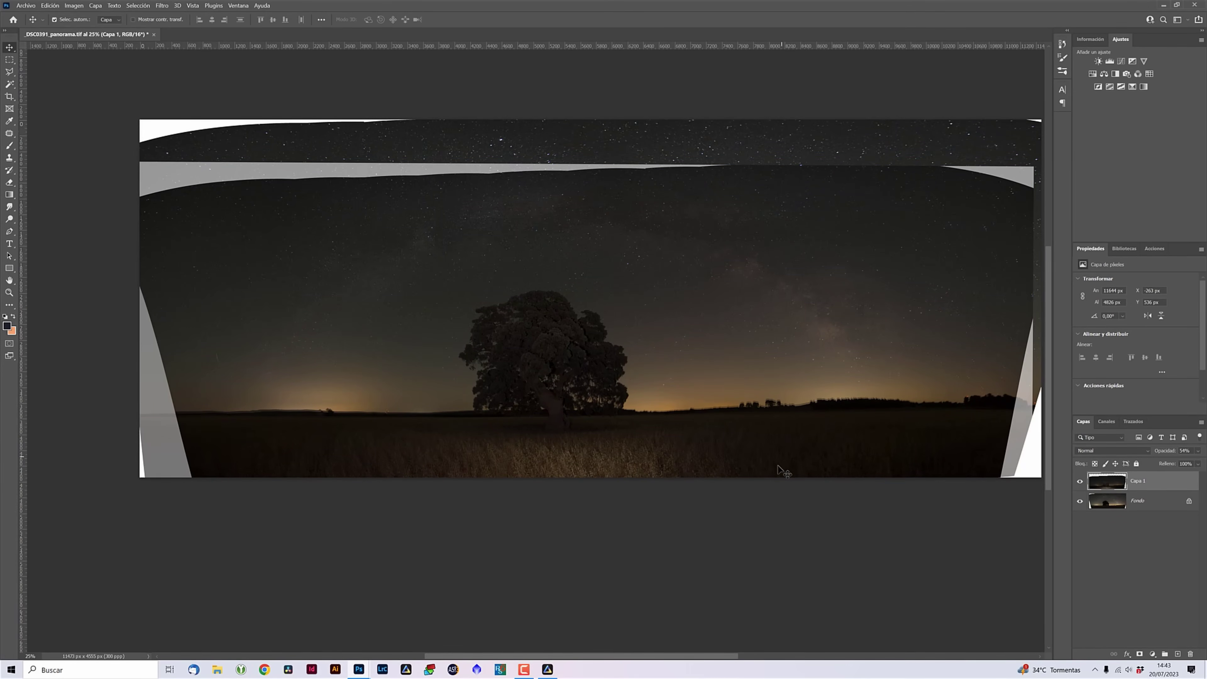
# Set Capa 1 to 100% opacity in Aclarar (Lighten) mode and nudge it up and left with arrow keys.
pyautogui.click(1198, 451)
pyautogui.moveTo(1182, 461); pyautogui.dragTo(1200, 461)
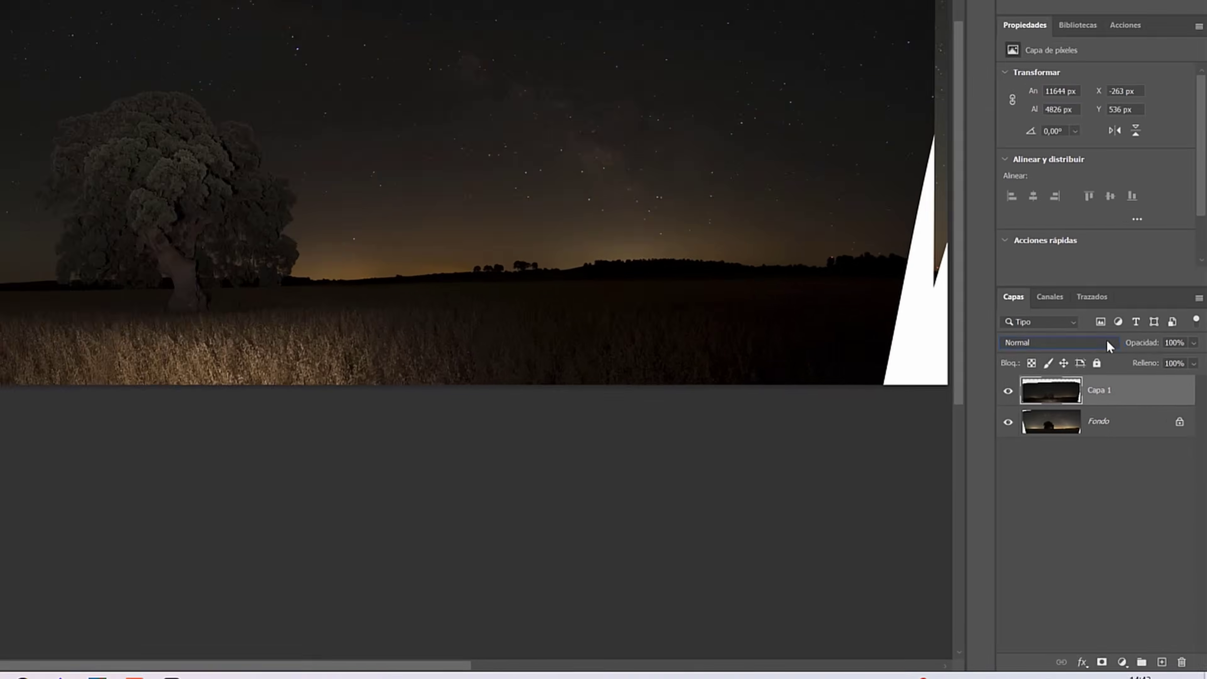
pyautogui.click(1121, 451)
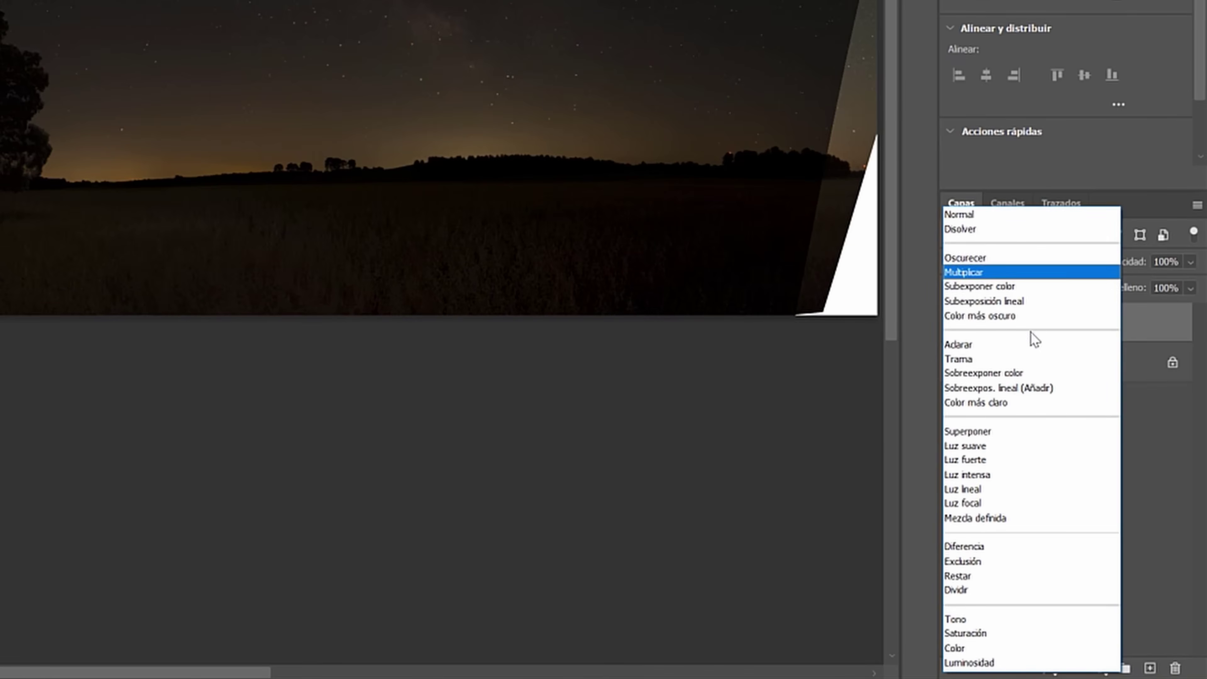
pyautogui.click(1030, 345)
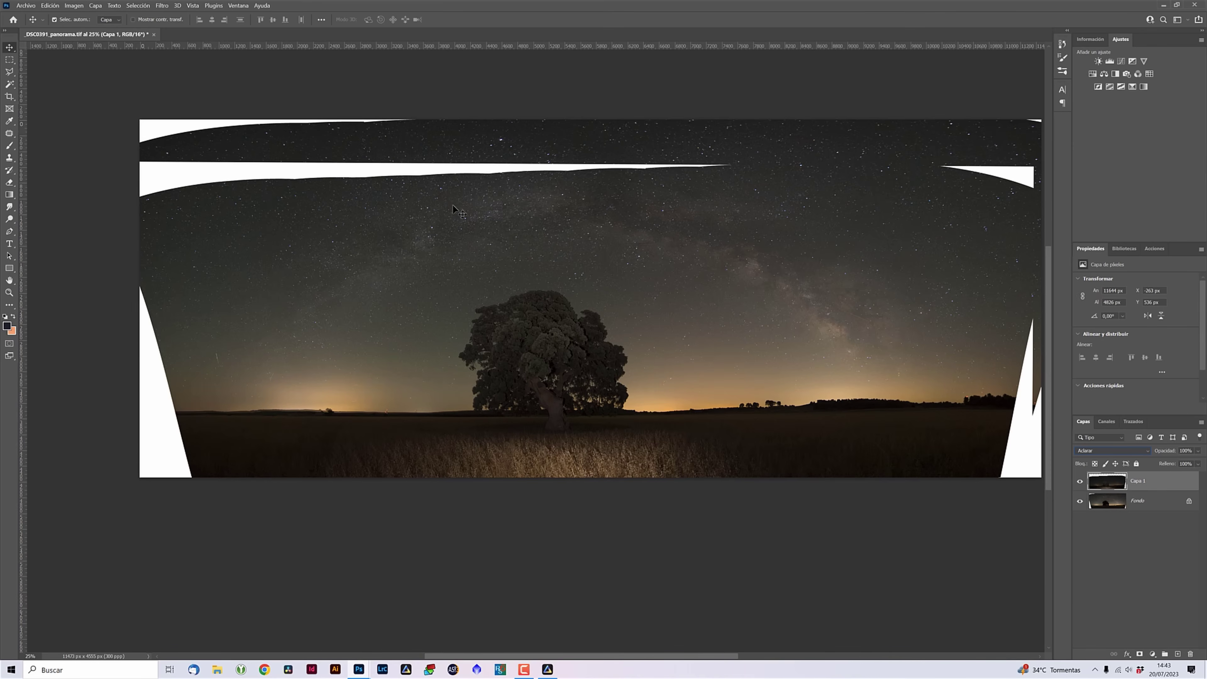
pyautogui.hotkey('ctrl', '1')
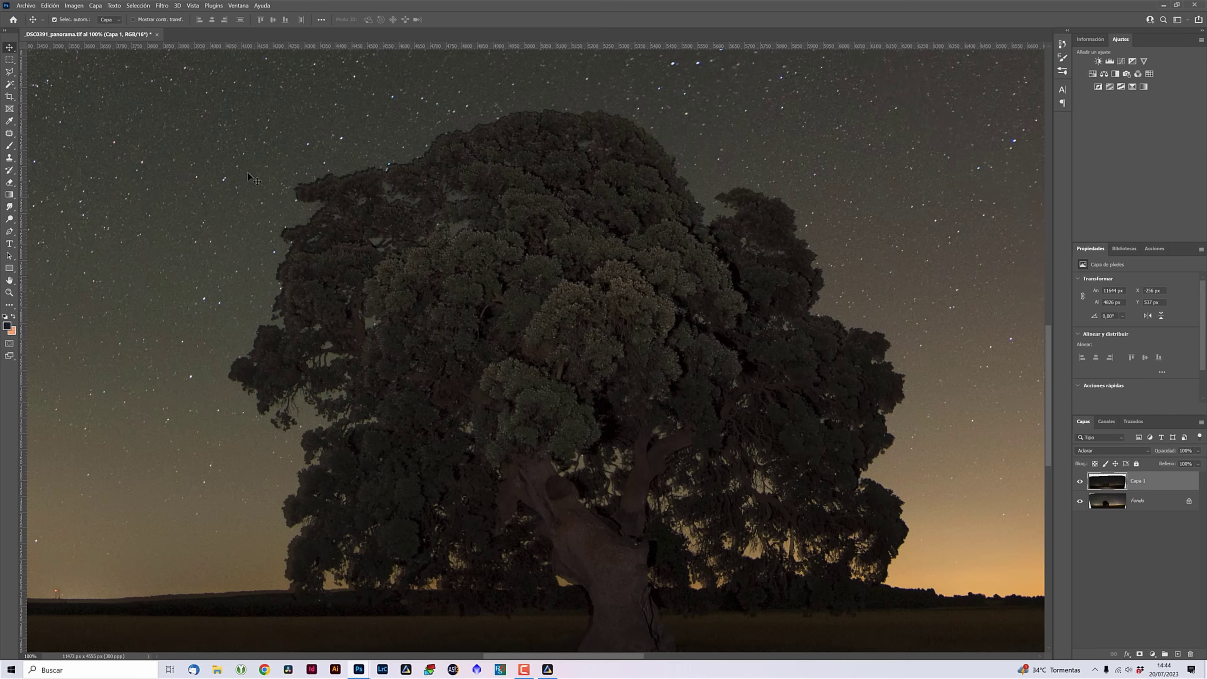
pyautogui.press('Up')
pyautogui.press('Up')
pyautogui.press('Up')
pyautogui.press('Left')
pyautogui.hotkey('ctrl', '-')
pyautogui.hotkey('ctrl', '-')
pyautogui.hotkey('ctrl', '-')
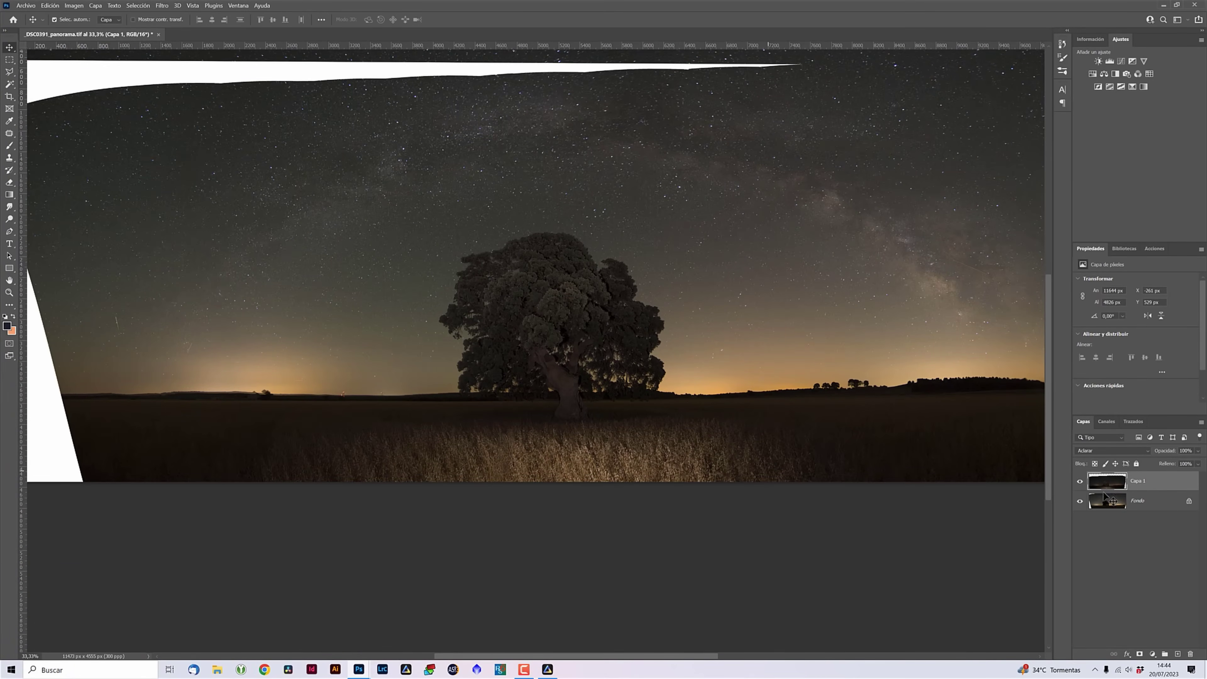
# Add a layer mask to Capa 1 and brush it out along the horizon with a smaller soft brush.
pyautogui.click(1139, 654)
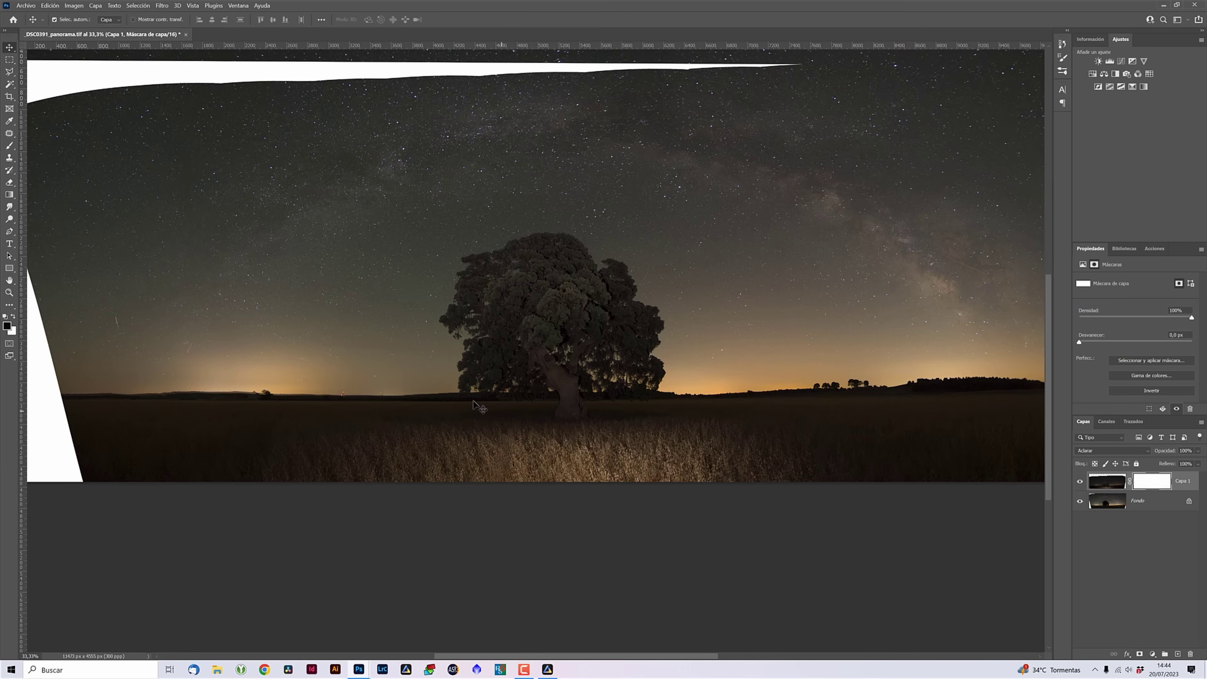
pyautogui.click(9, 146)
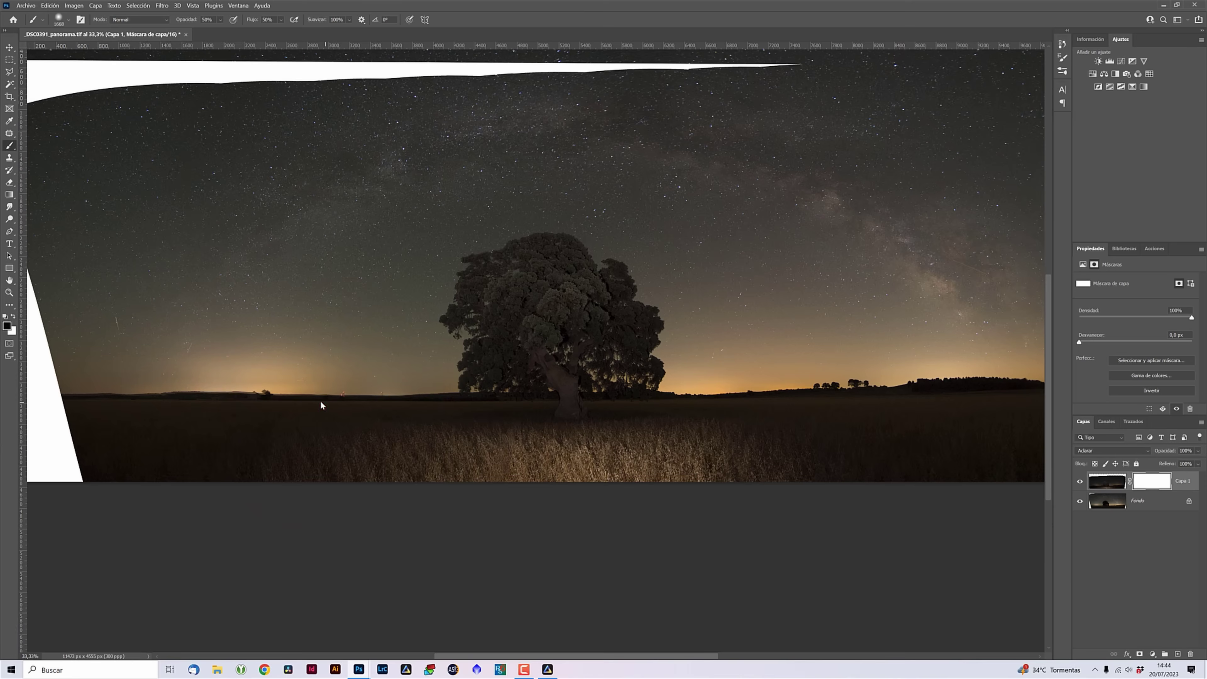
pyautogui.moveTo(323, 404); pyautogui.dragTo(354, 403)
pyautogui.moveTo(293, 398); pyautogui.dragTo(229, 396)
pyautogui.moveTo(1010, 391); pyautogui.dragTo(782, 401)
pyautogui.scroll(-1, 1040, 427)
pyautogui.scroll(-1, 1041, 428)
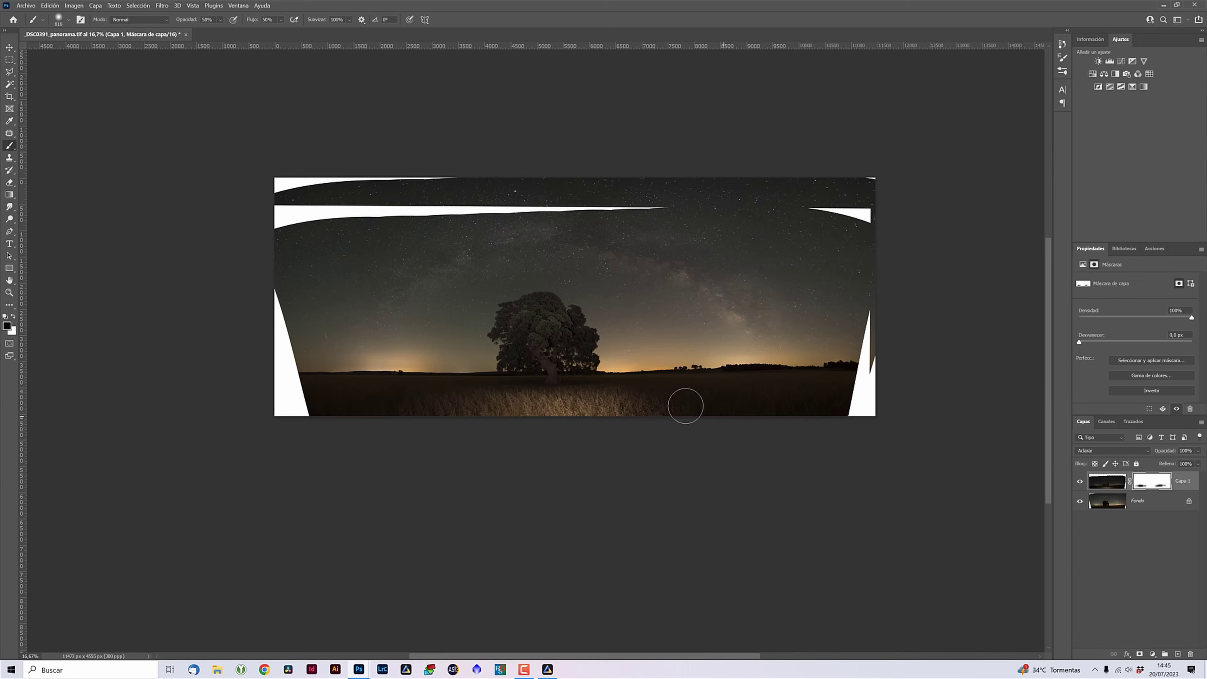
pyautogui.moveTo(661, 339); pyautogui.dragTo(673, 448)
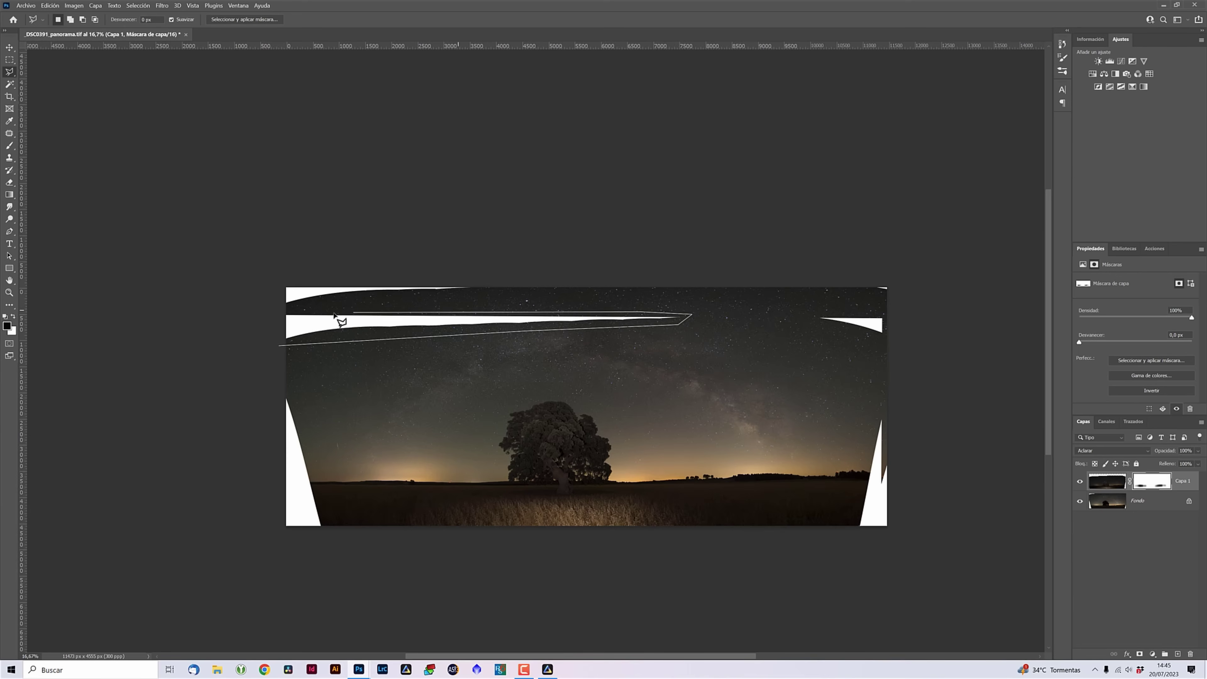
# Select the top white gaps with the Polygonal Lasso and fill them with Content-Aware sky on Capa 1's pixels.
pyautogui.click(482, 284)
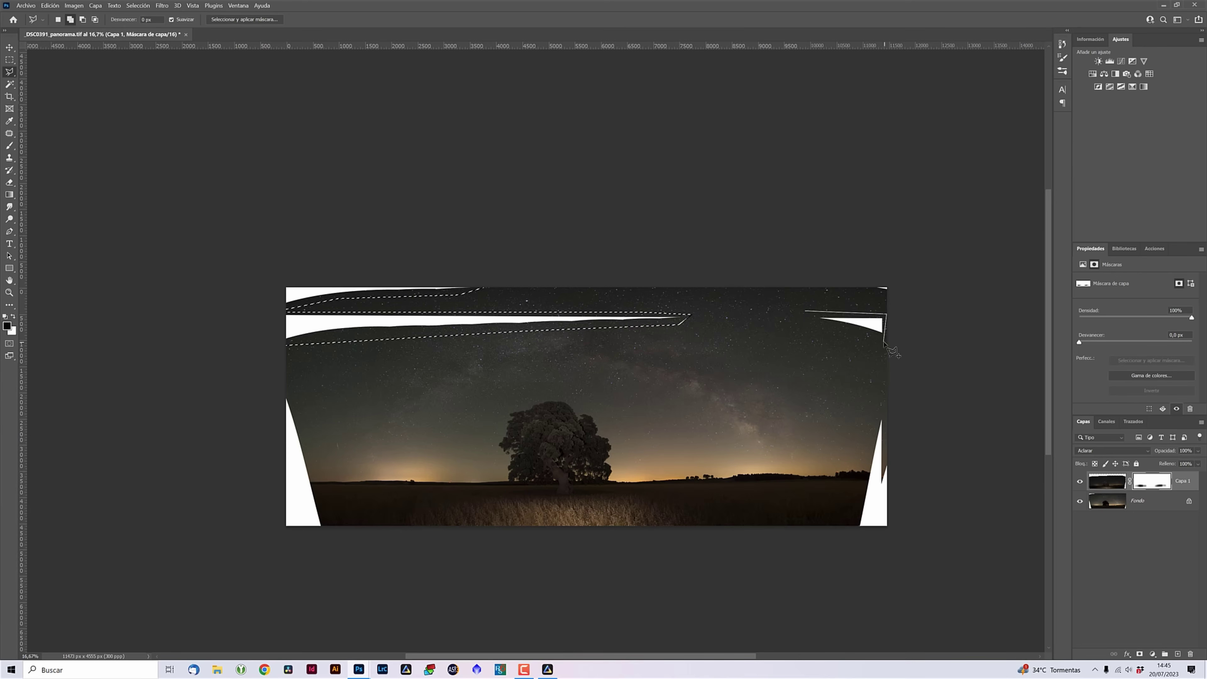
pyautogui.doubleClick(808, 325)
pyautogui.doubleClick(884, 288)
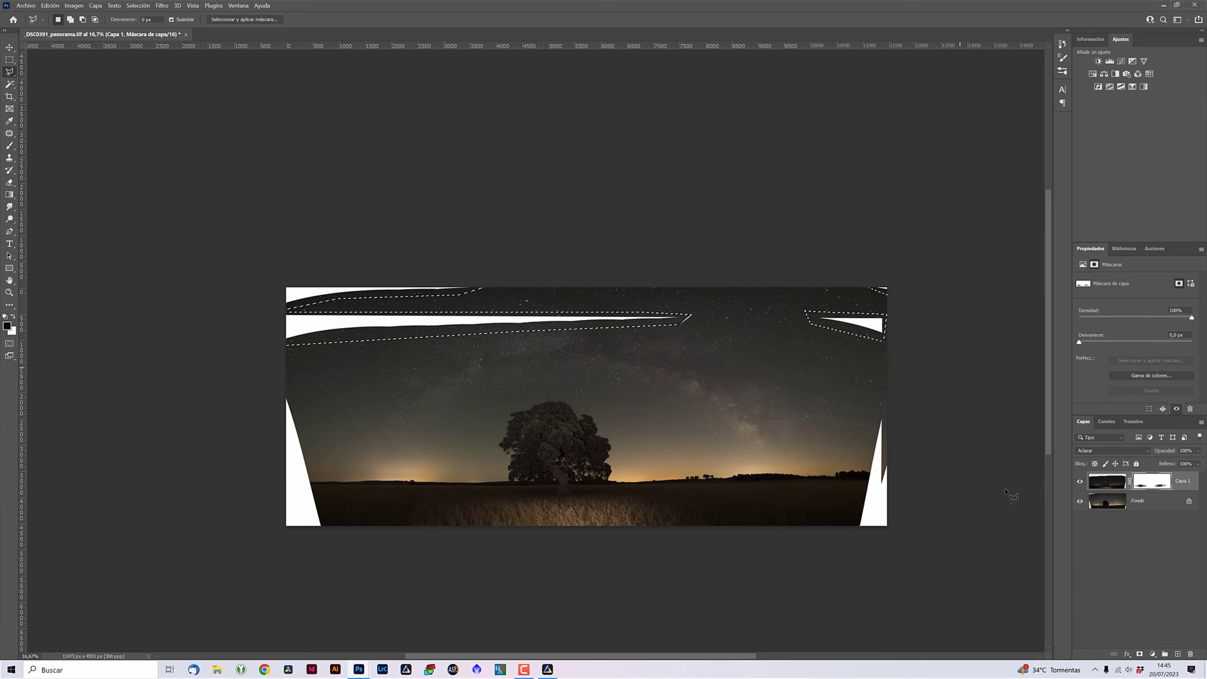
pyautogui.click(1103, 492)
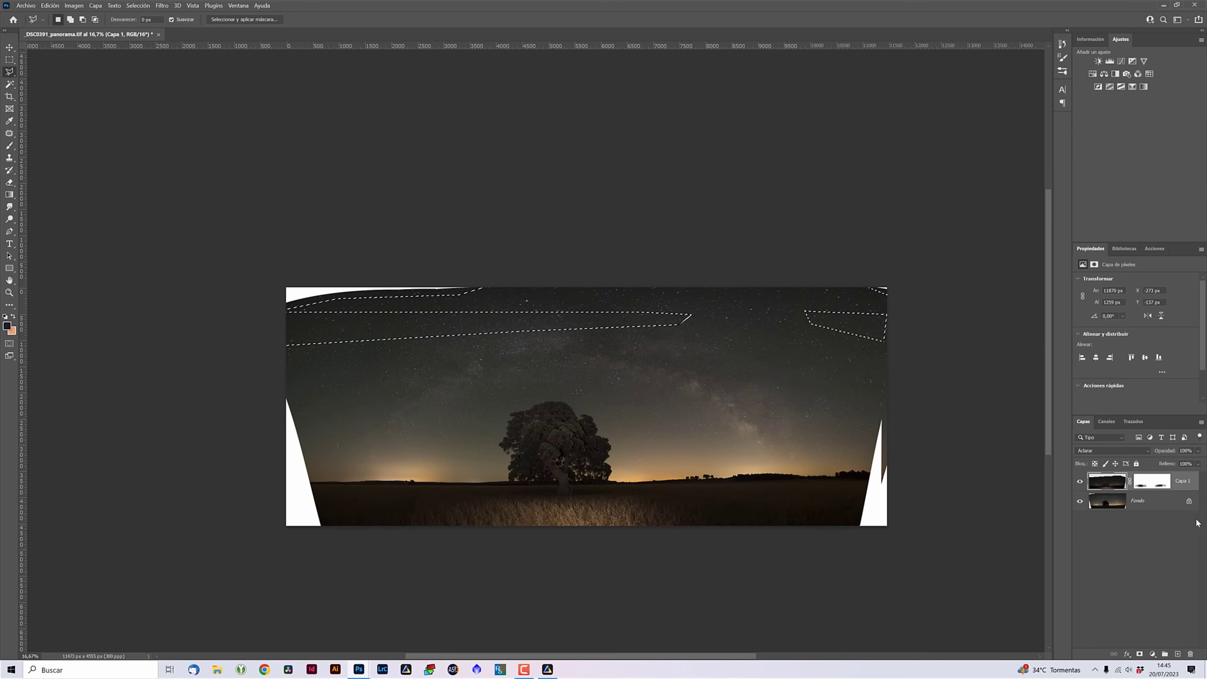
pyautogui.hotkey('ctrl', 'd')
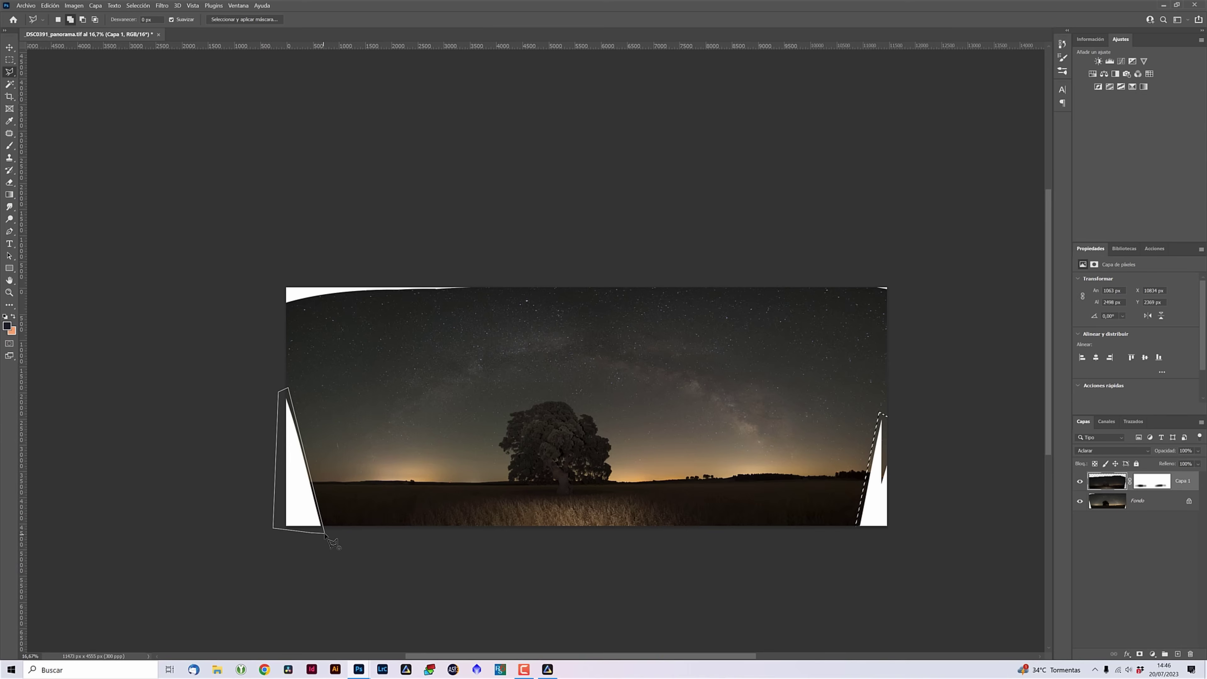
# Dismiss the context menu for the side selections without applying anything and activate the Crop tool.
pyautogui.rightClick(314, 518)
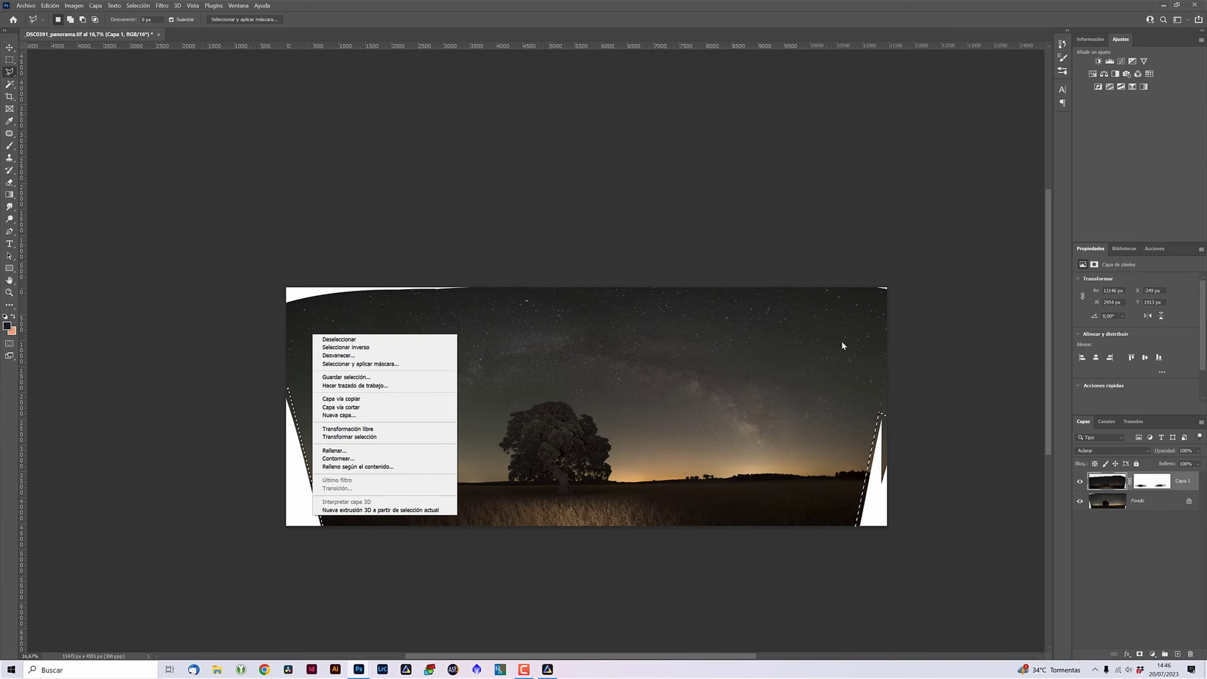
pyautogui.click(825, 238)
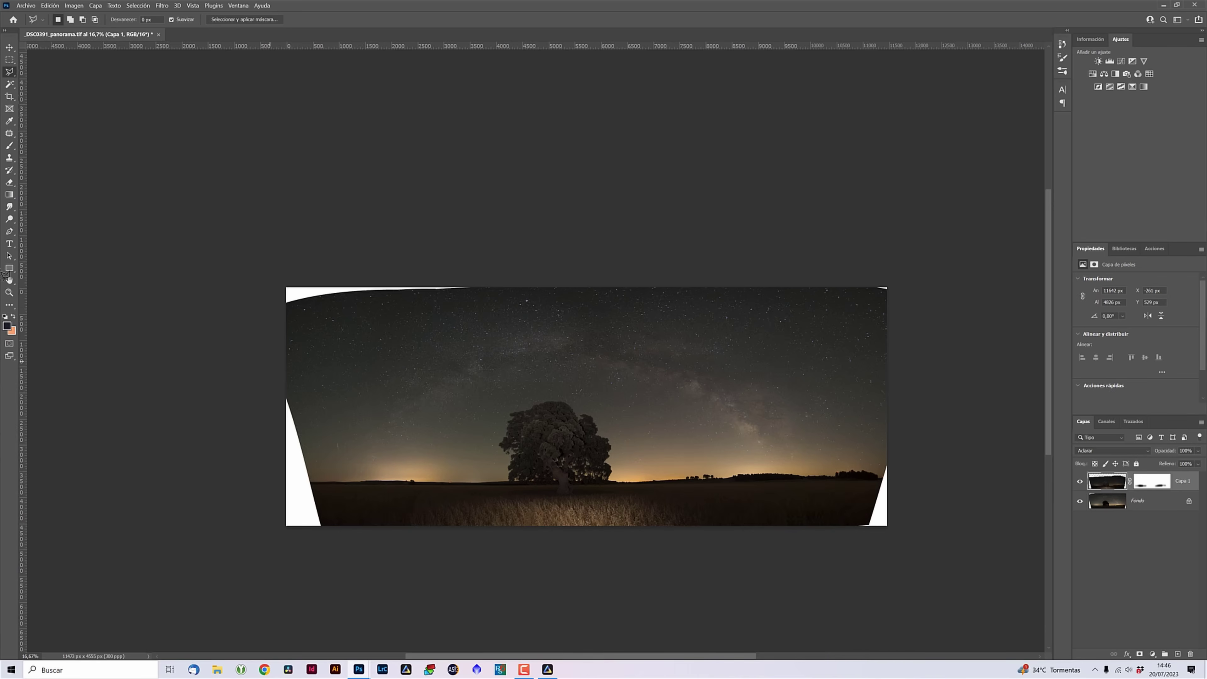
pyautogui.click(9, 97)
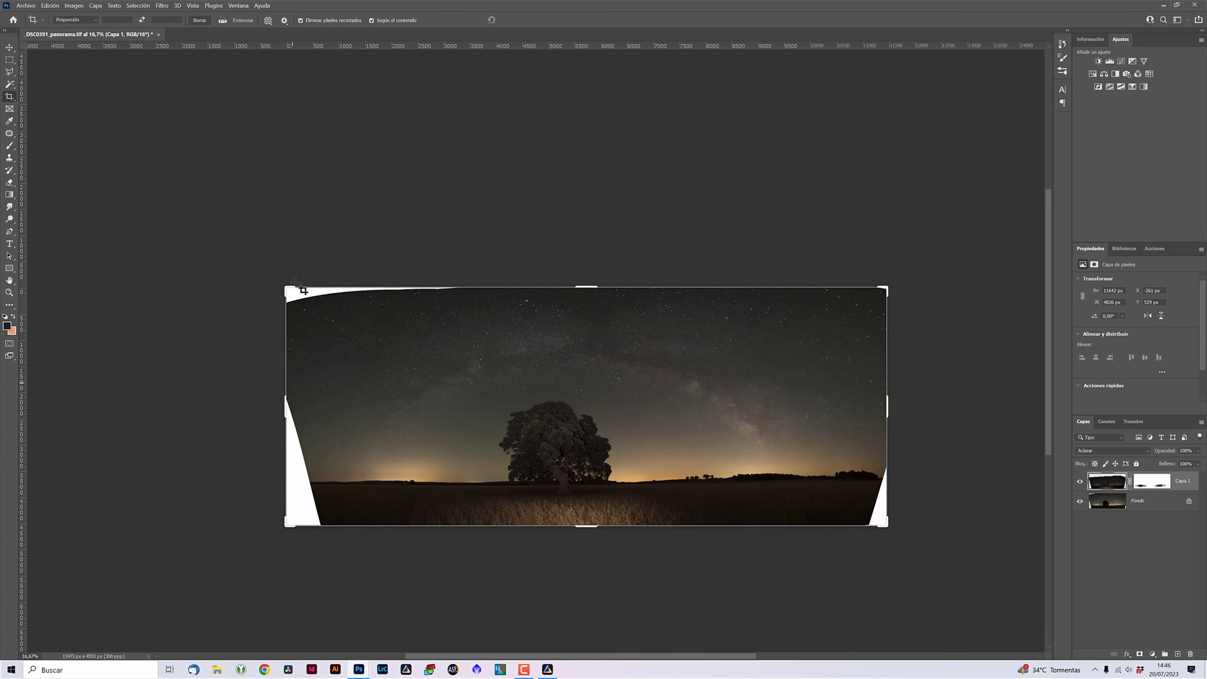
# Crop the top-left corner and right edge inside the white gaps, leaving a clean 10465 x 4363 px image.
pyautogui.moveTo(288, 286); pyautogui.dragTo(306, 299)
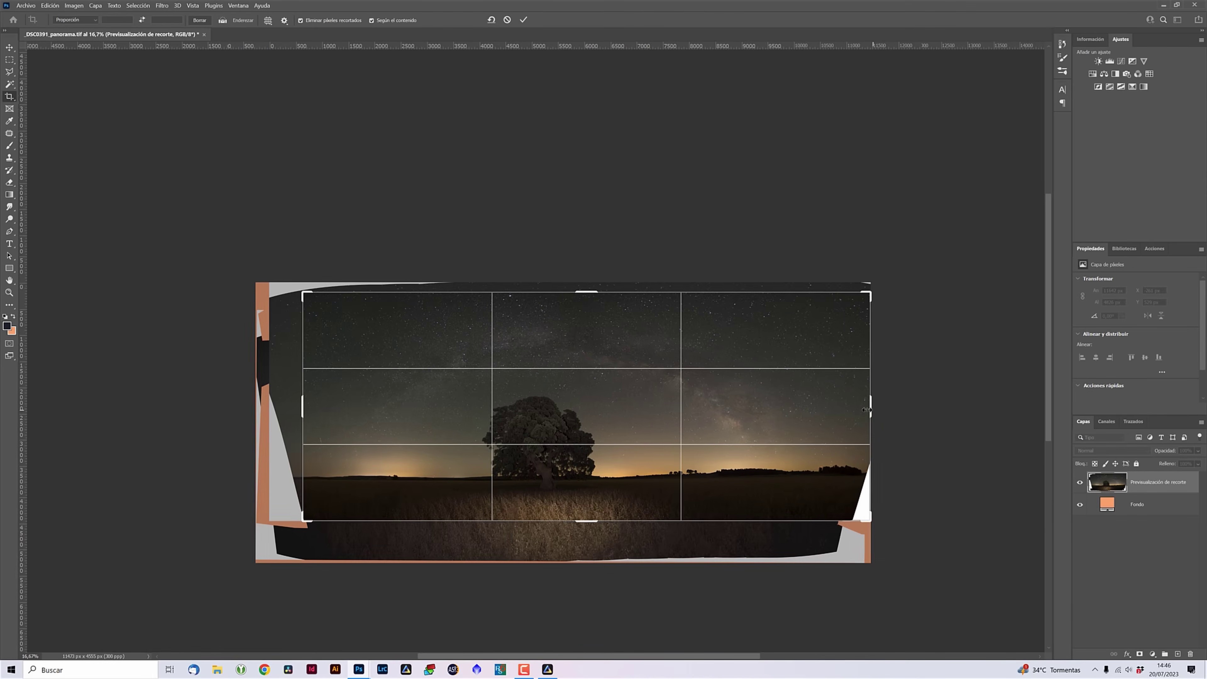
pyautogui.moveTo(871, 408); pyautogui.dragTo(862, 409)
pyautogui.press('Return')
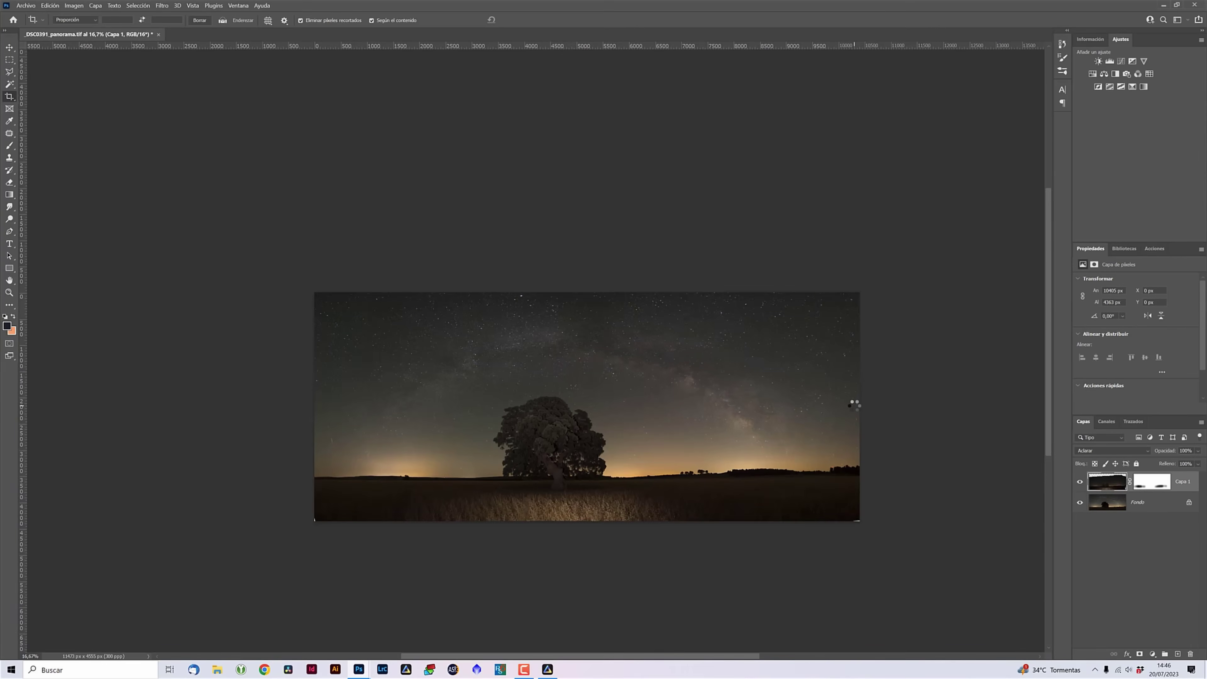